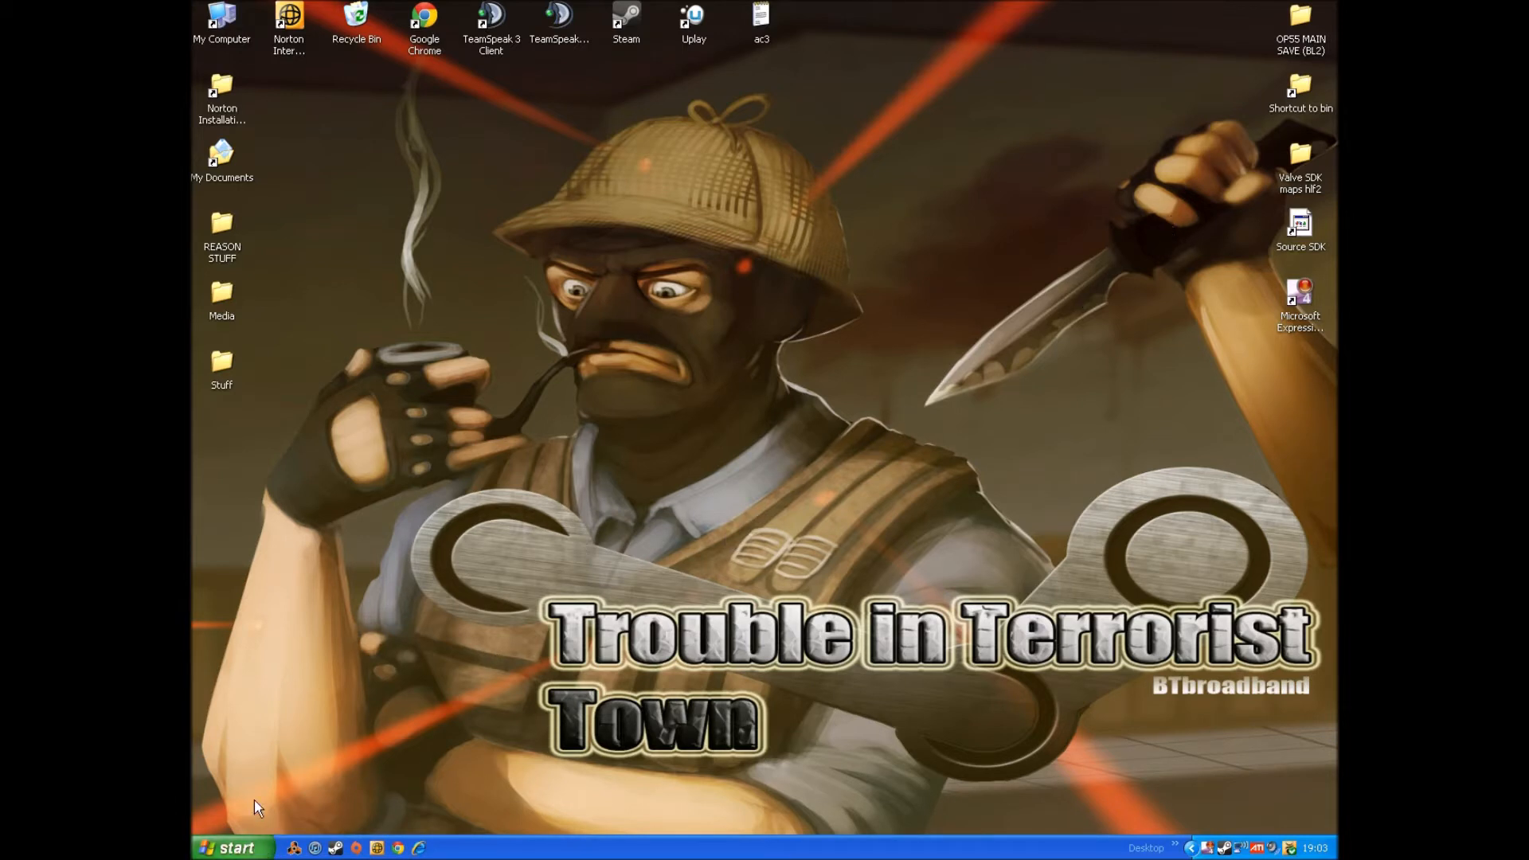
- Open the Half-Life 2 bin folder on the C: drive under Program Files\Steam\SteamApps\common
{"action": "left_click", "coordinate": [230, 847]}
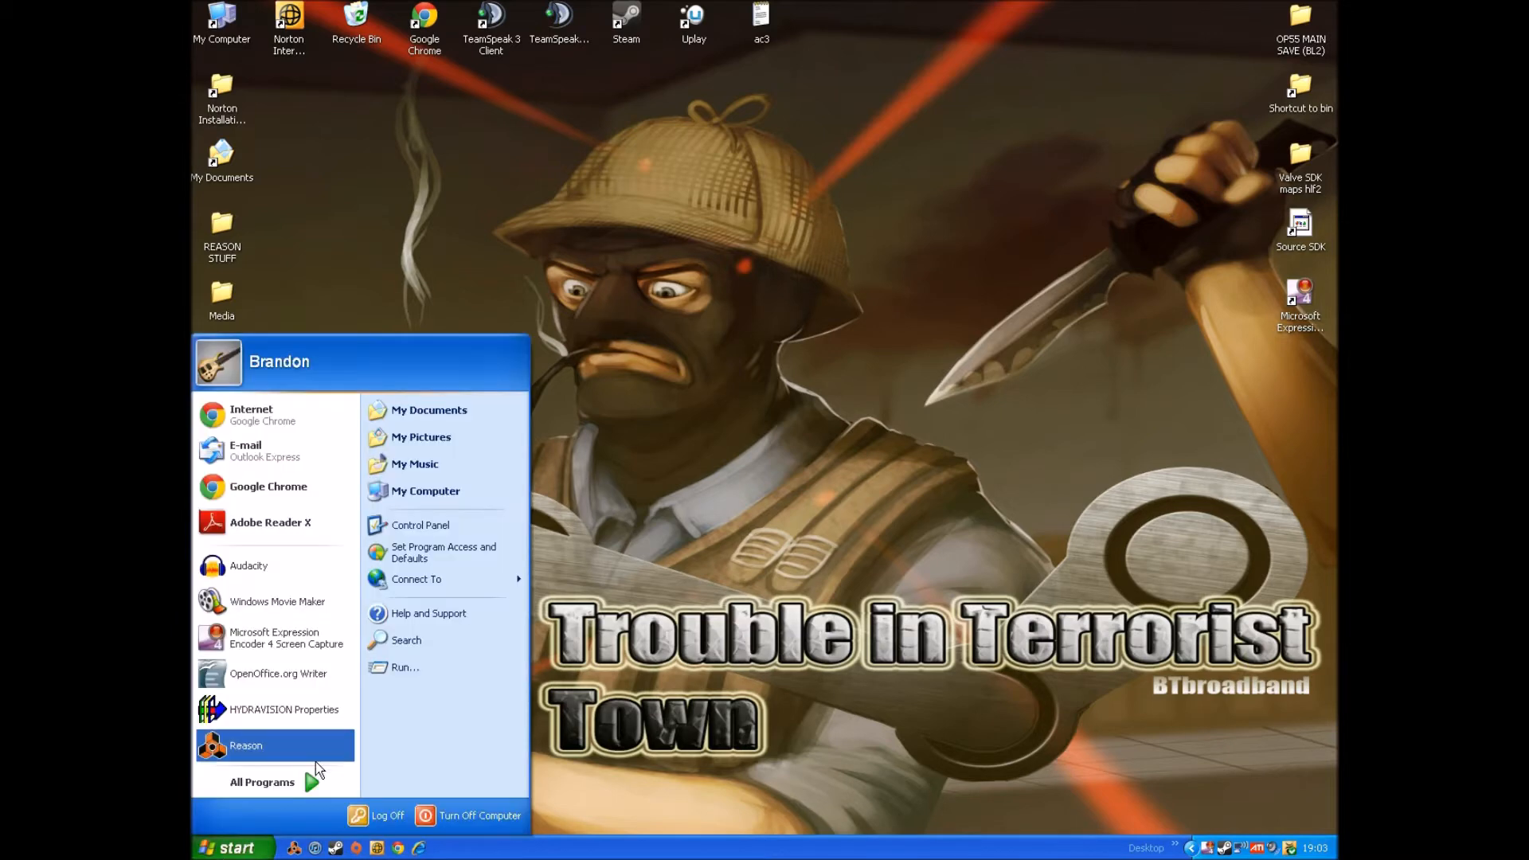
{"action": "left_click", "coordinate": [438, 491]}
{"action": "double_click", "coordinate": [794, 240]}
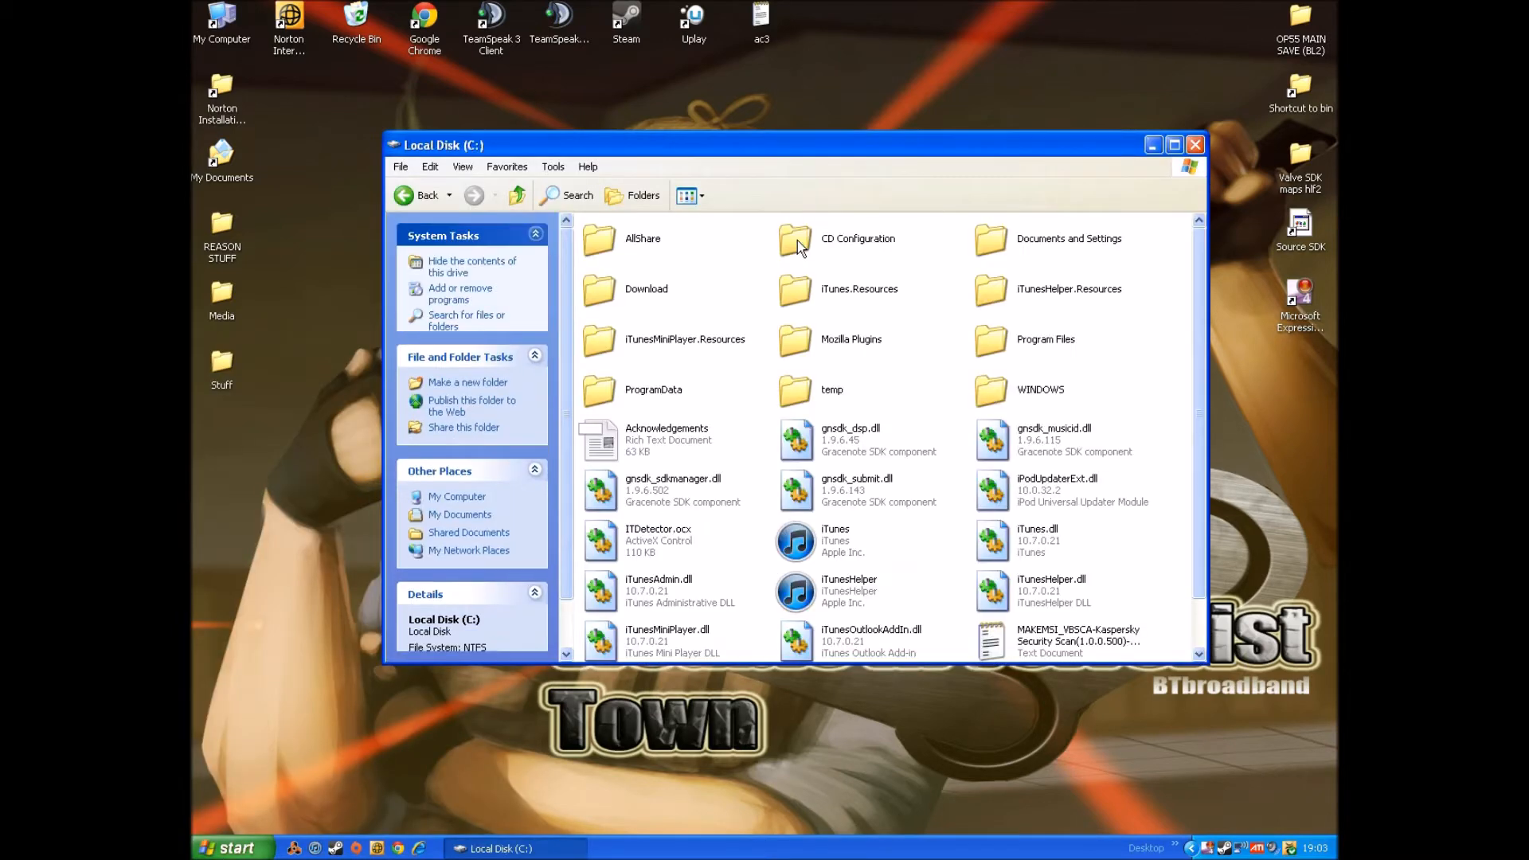
{"action": "double_click", "coordinate": [992, 341]}
{"action": "scroll", "coordinate": [992, 445], "scroll_direction": "down", "scroll_amount": 8}
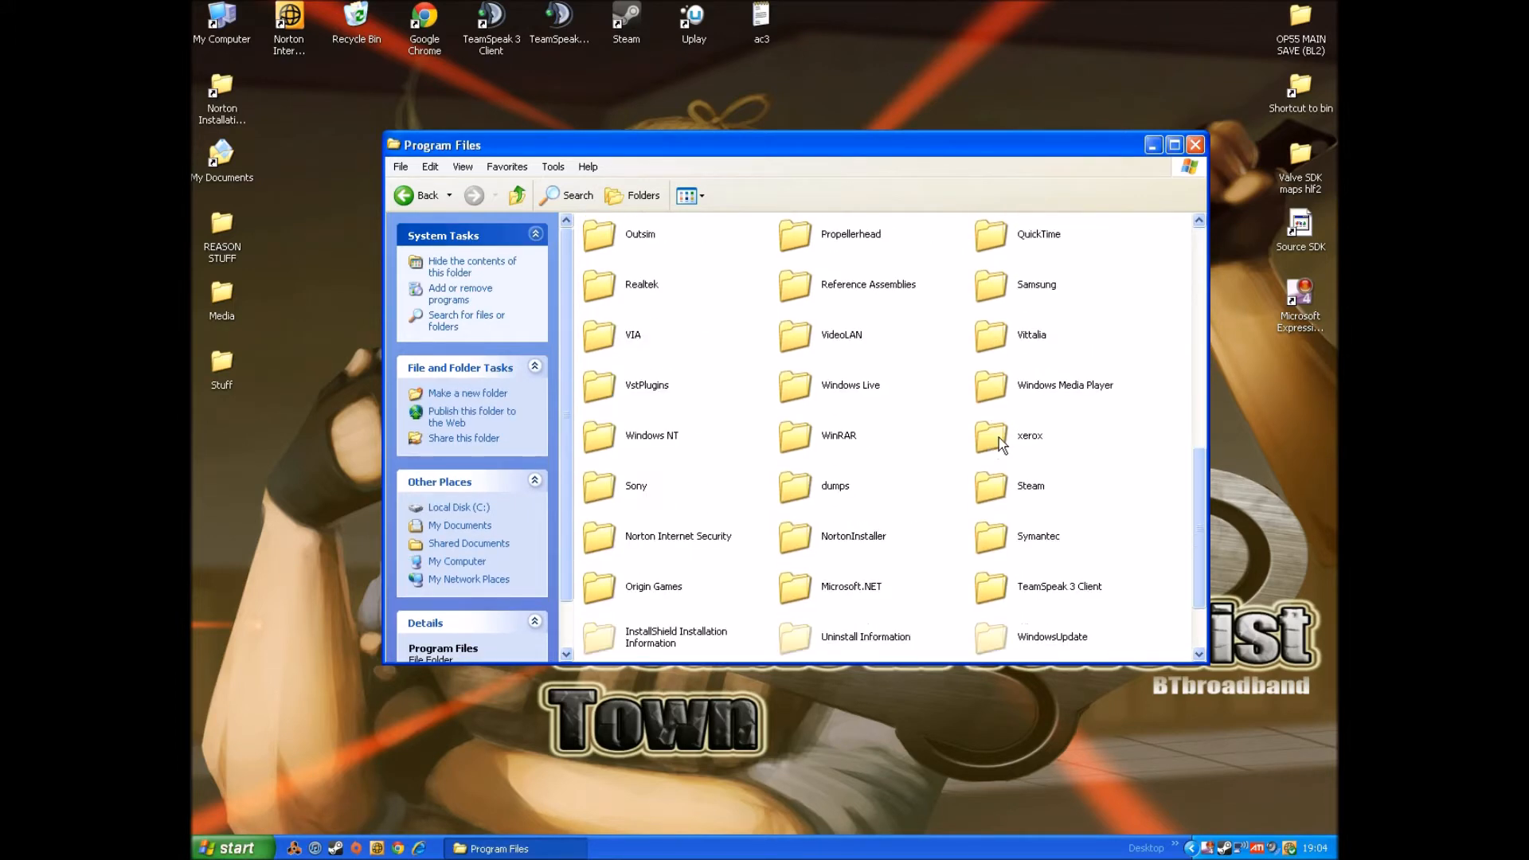
{"action": "double_click", "coordinate": [1003, 491]}
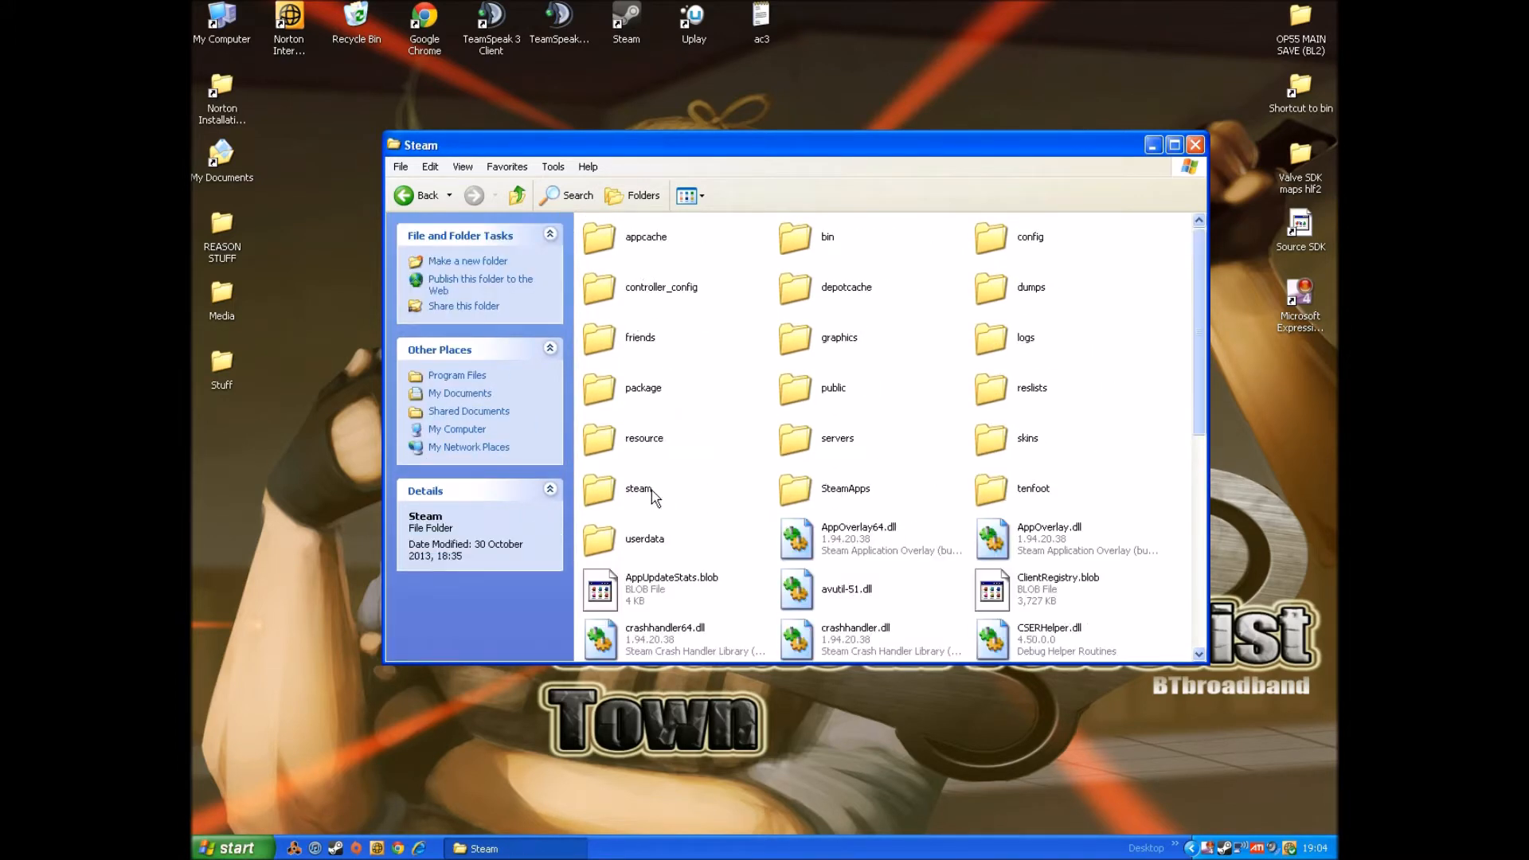
{"action": "double_click", "coordinate": [792, 490]}
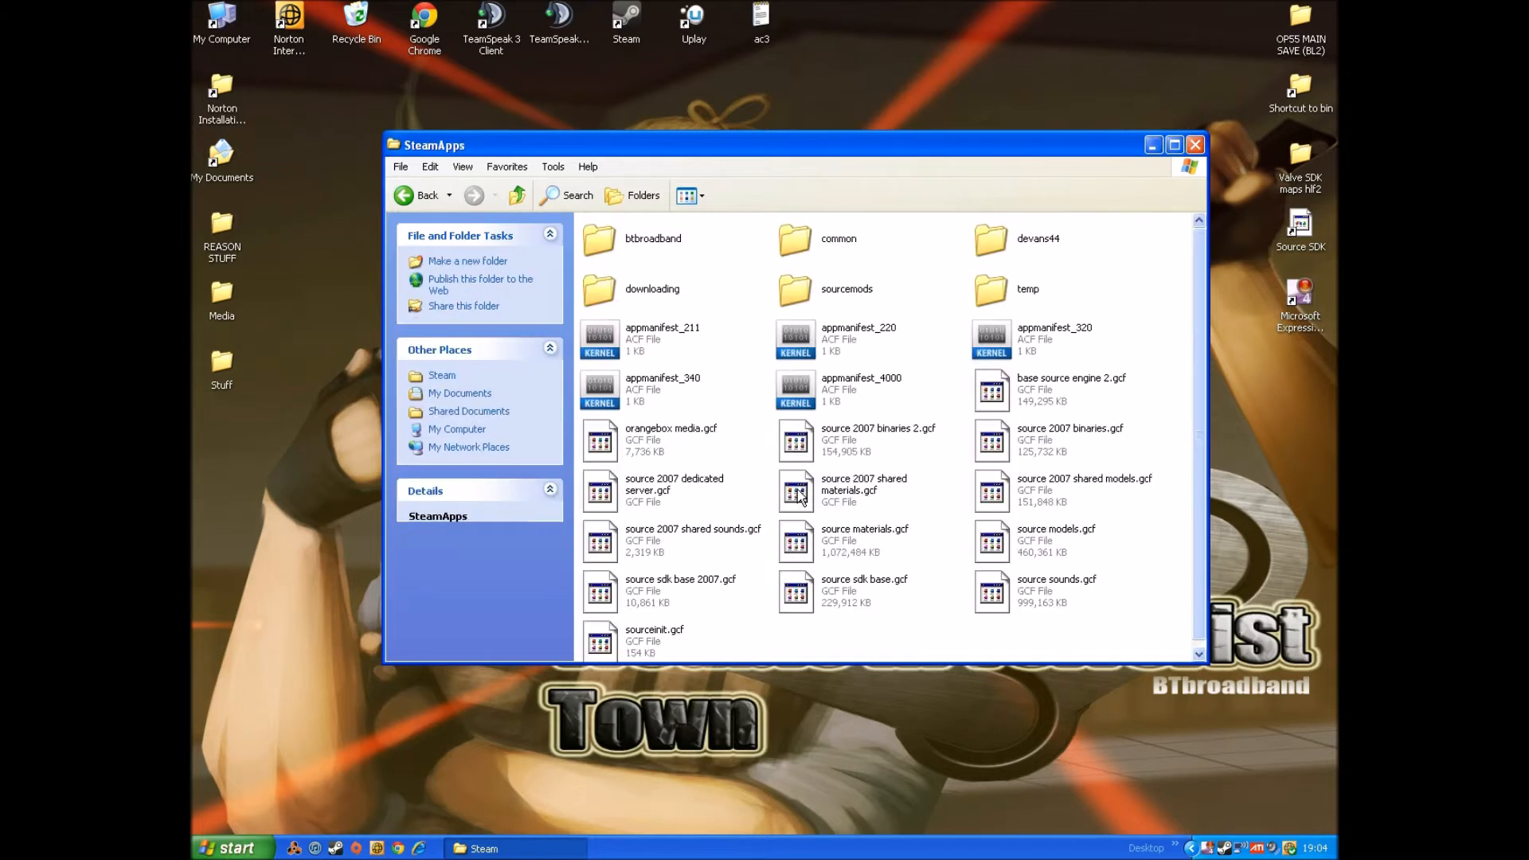
{"action": "double_click", "coordinate": [800, 237]}
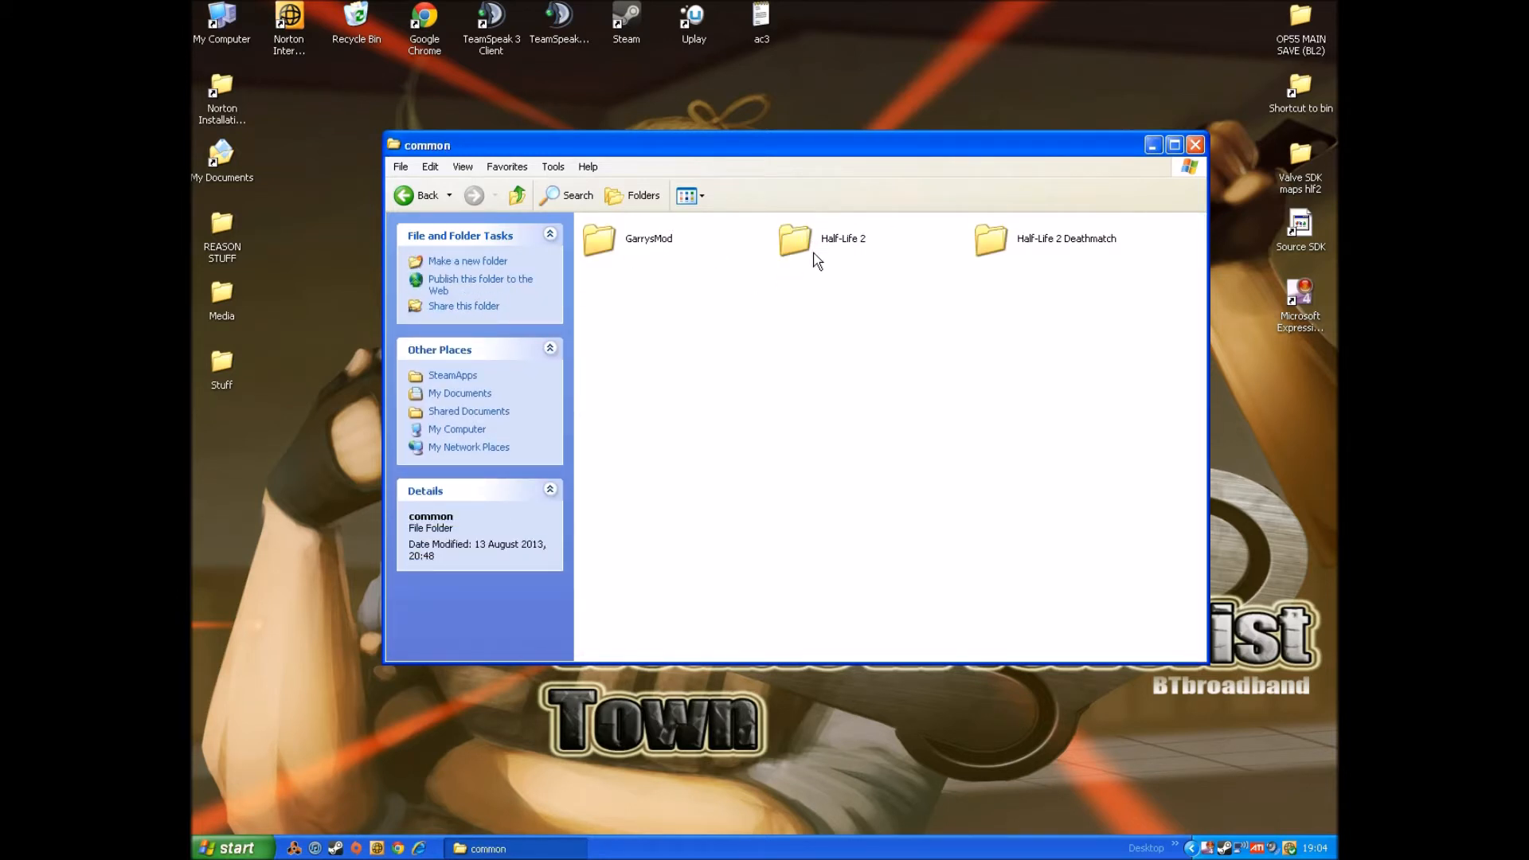
{"action": "double_click", "coordinate": [806, 248]}
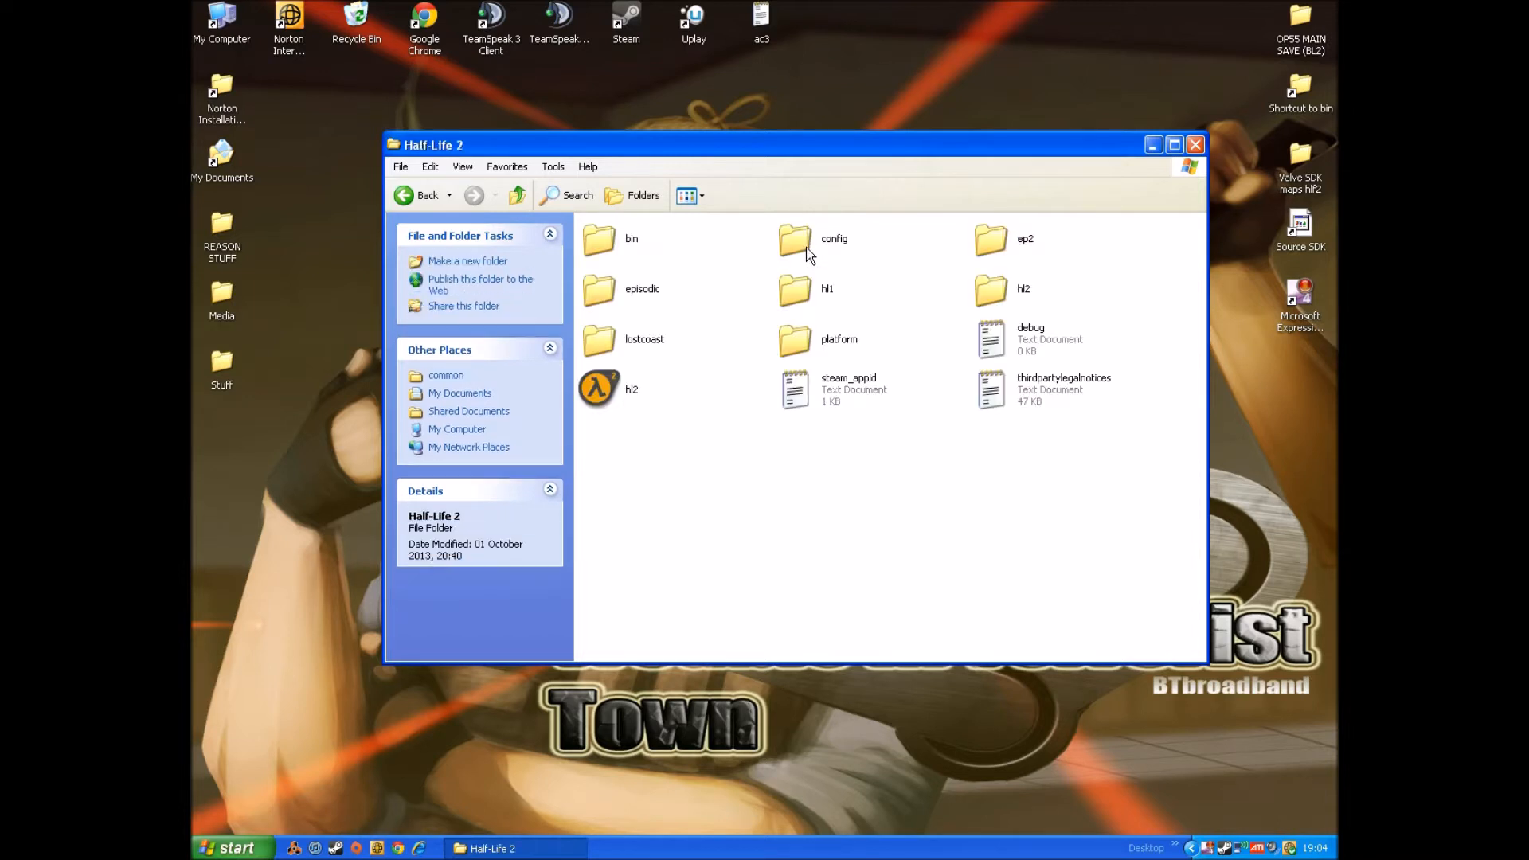
{"action": "double_click", "coordinate": [606, 235]}
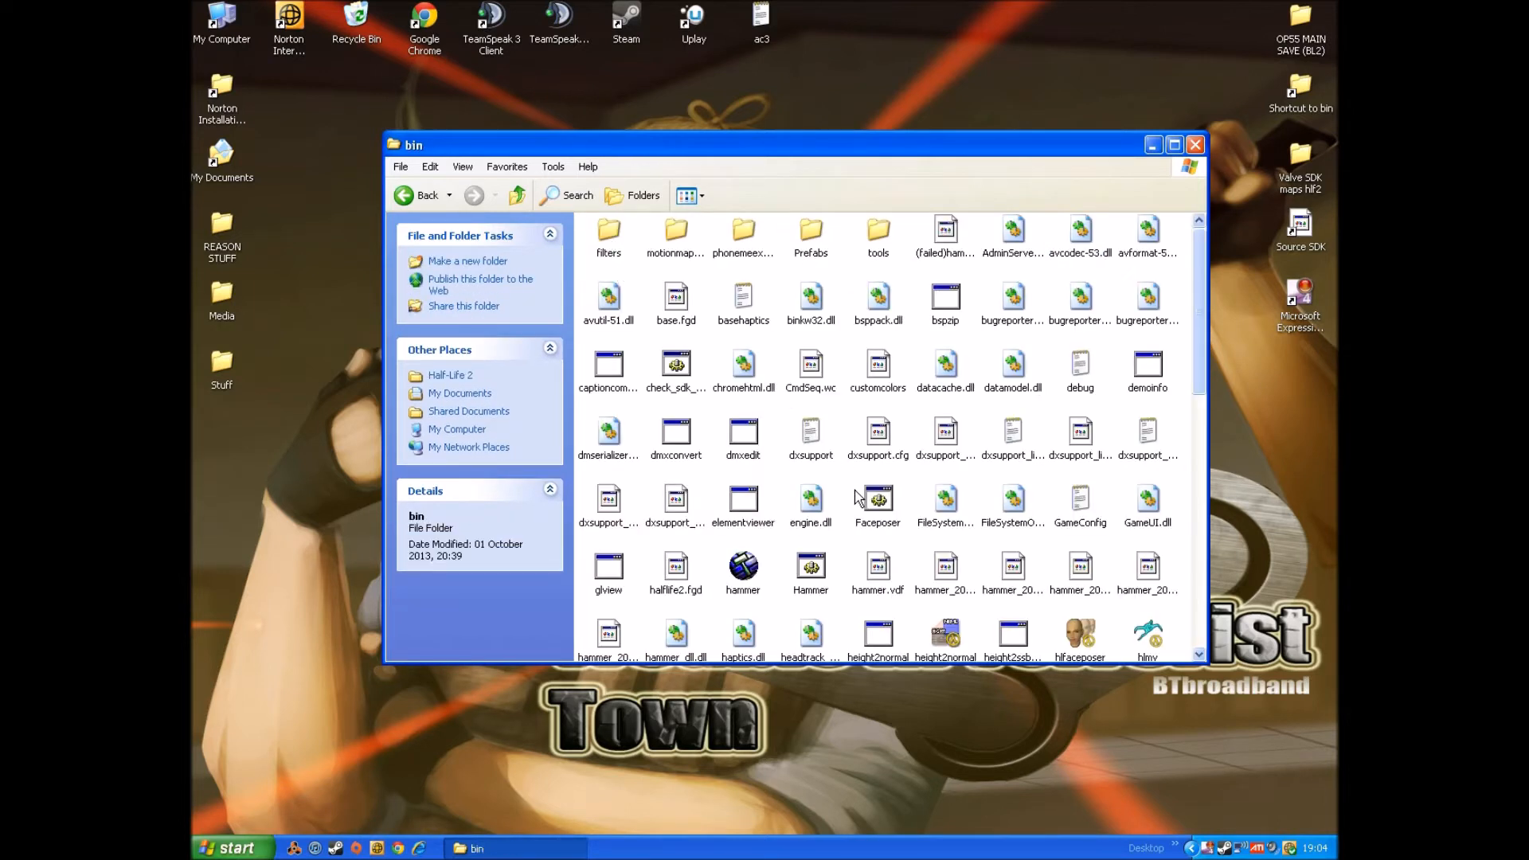
- Launch the Hammer editor from the bin folder with the Half-Life 2 game configuration
{"action": "scroll", "coordinate": [856, 492], "scroll_direction": "down", "scroll_amount": 3}
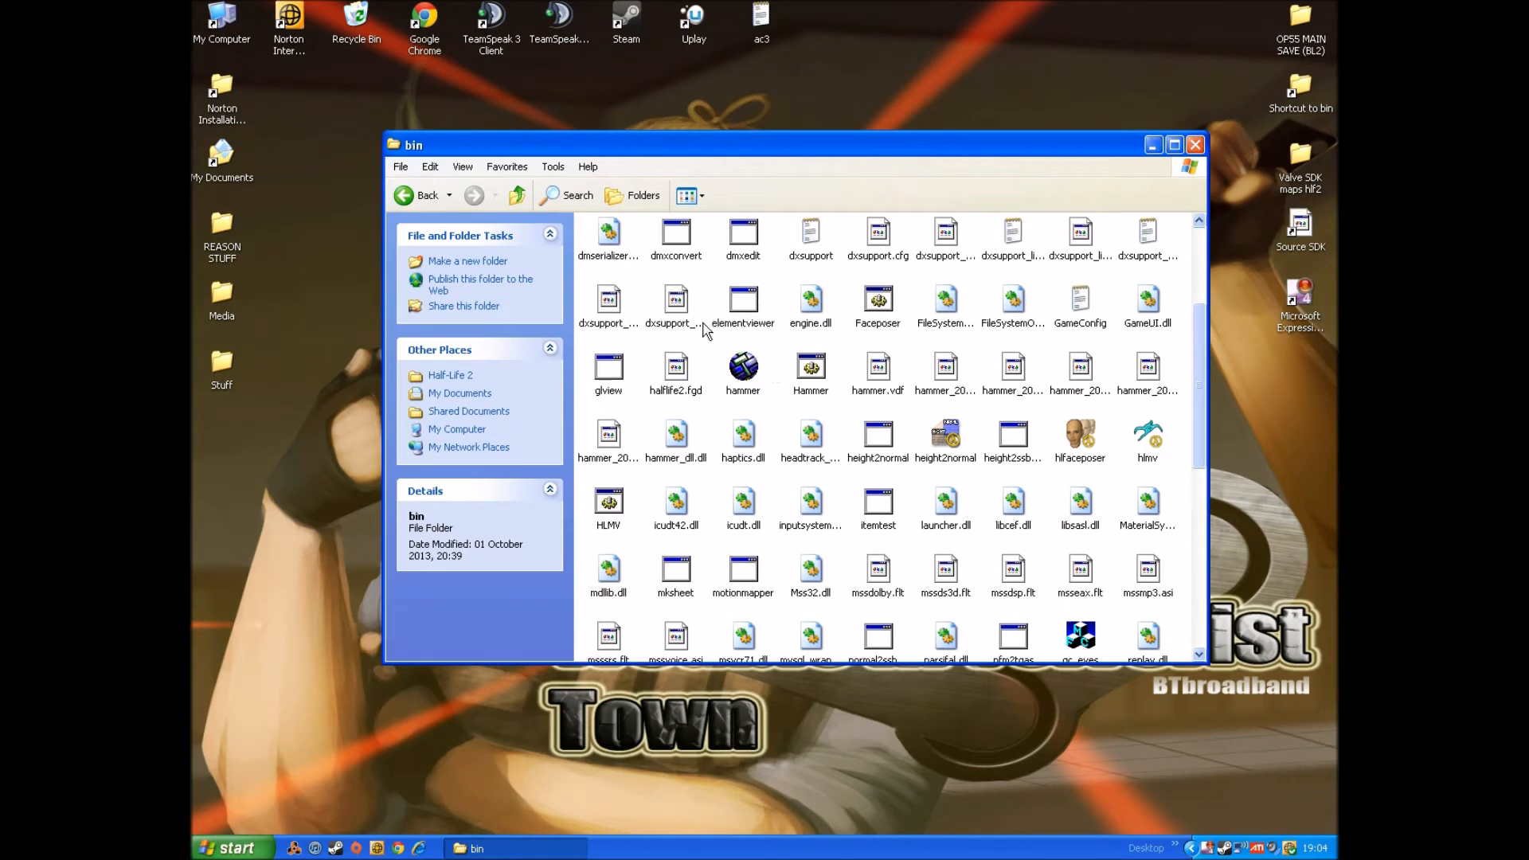
{"action": "left_click", "coordinate": [745, 368]}
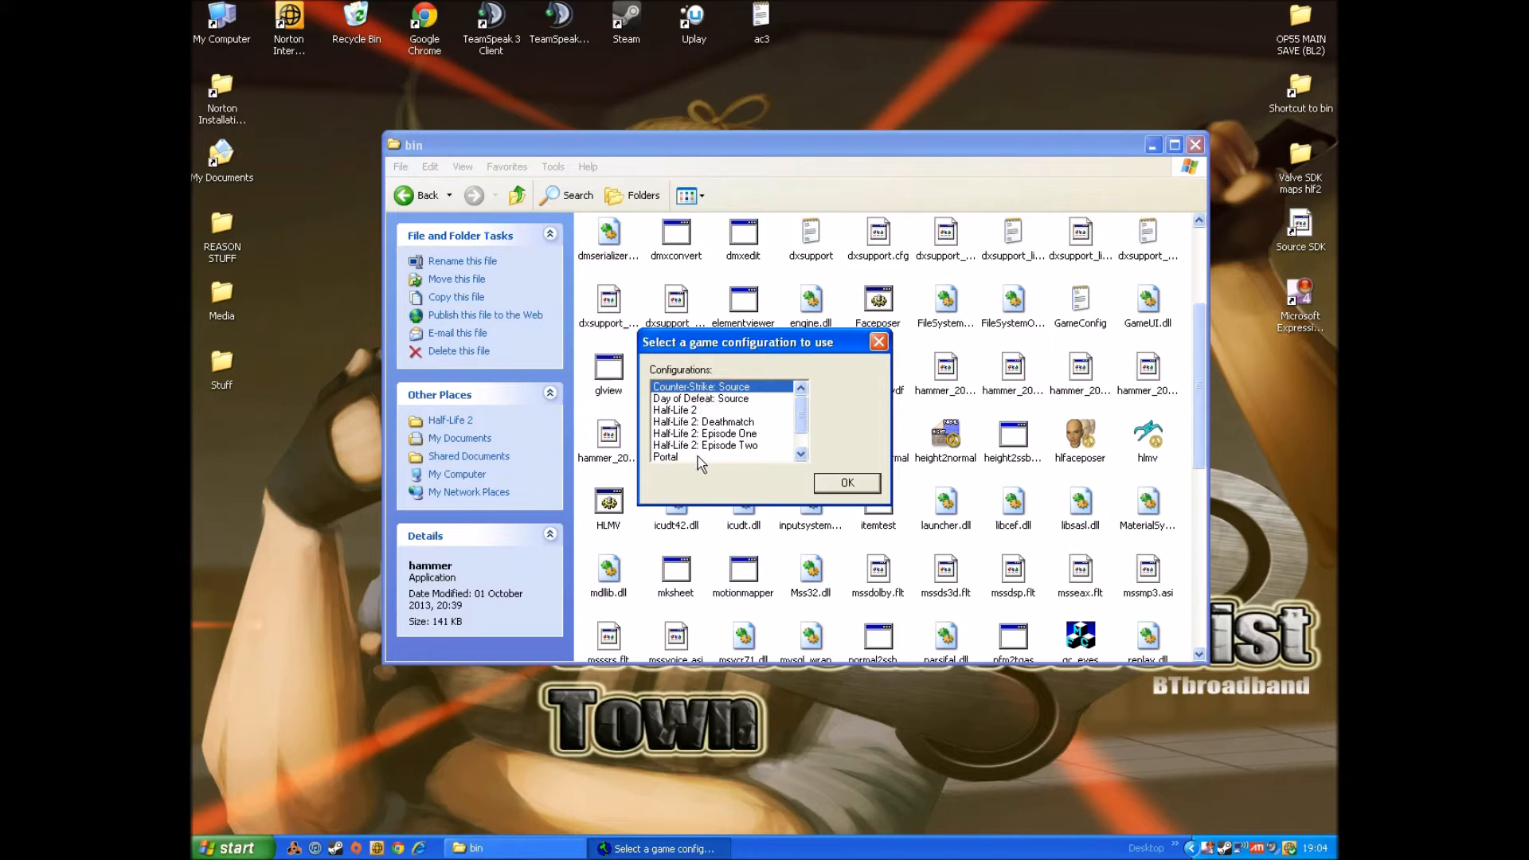
{"action": "double_click", "coordinate": [691, 410]}
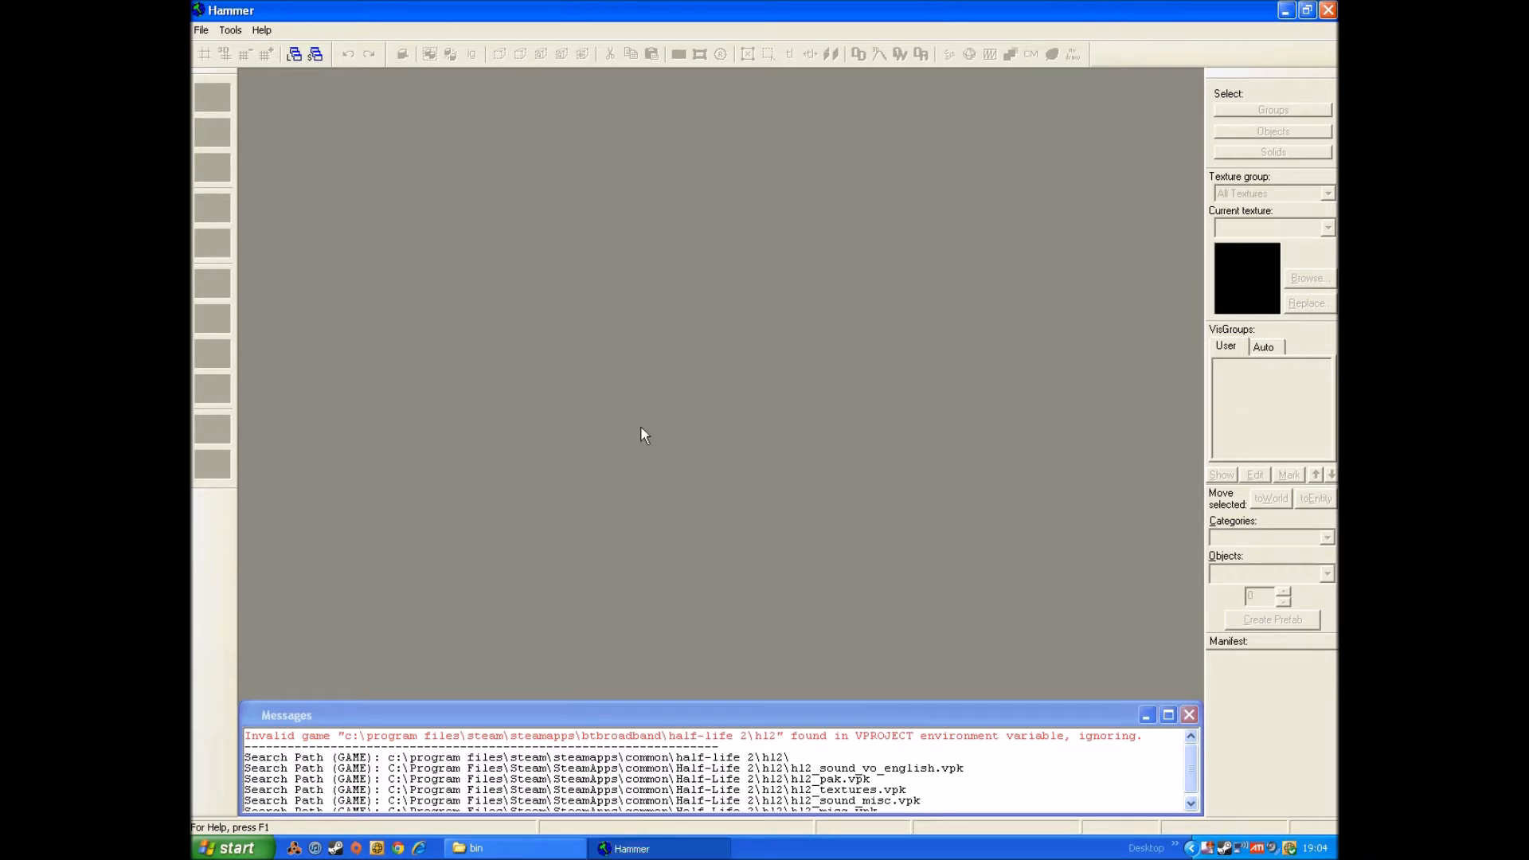
- Close the Messages window and create a new empty map
{"action": "left_click", "coordinate": [1188, 715]}
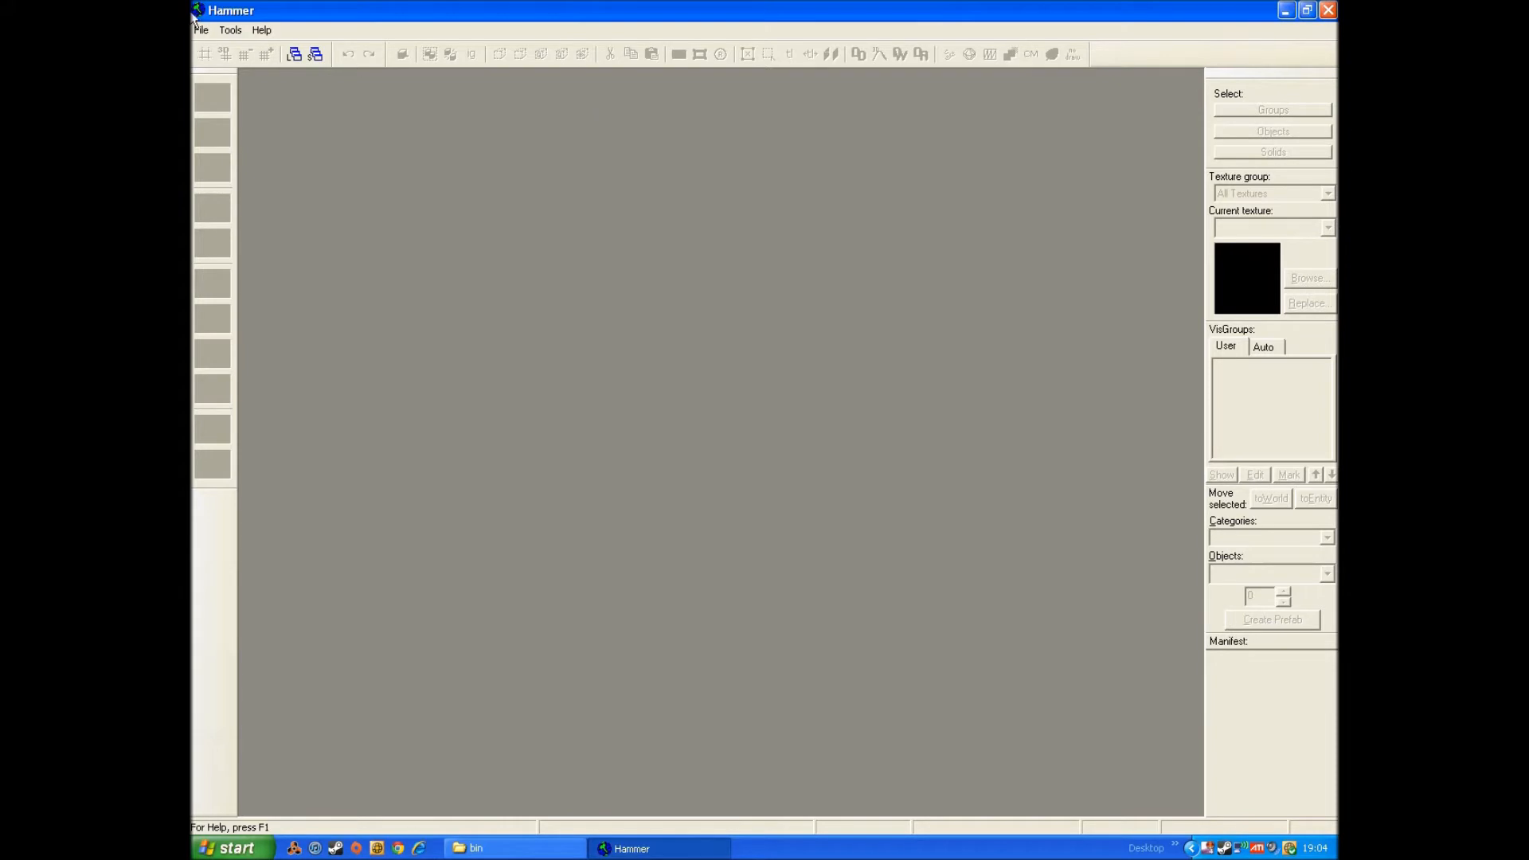
{"action": "left_click", "coordinate": [203, 43]}
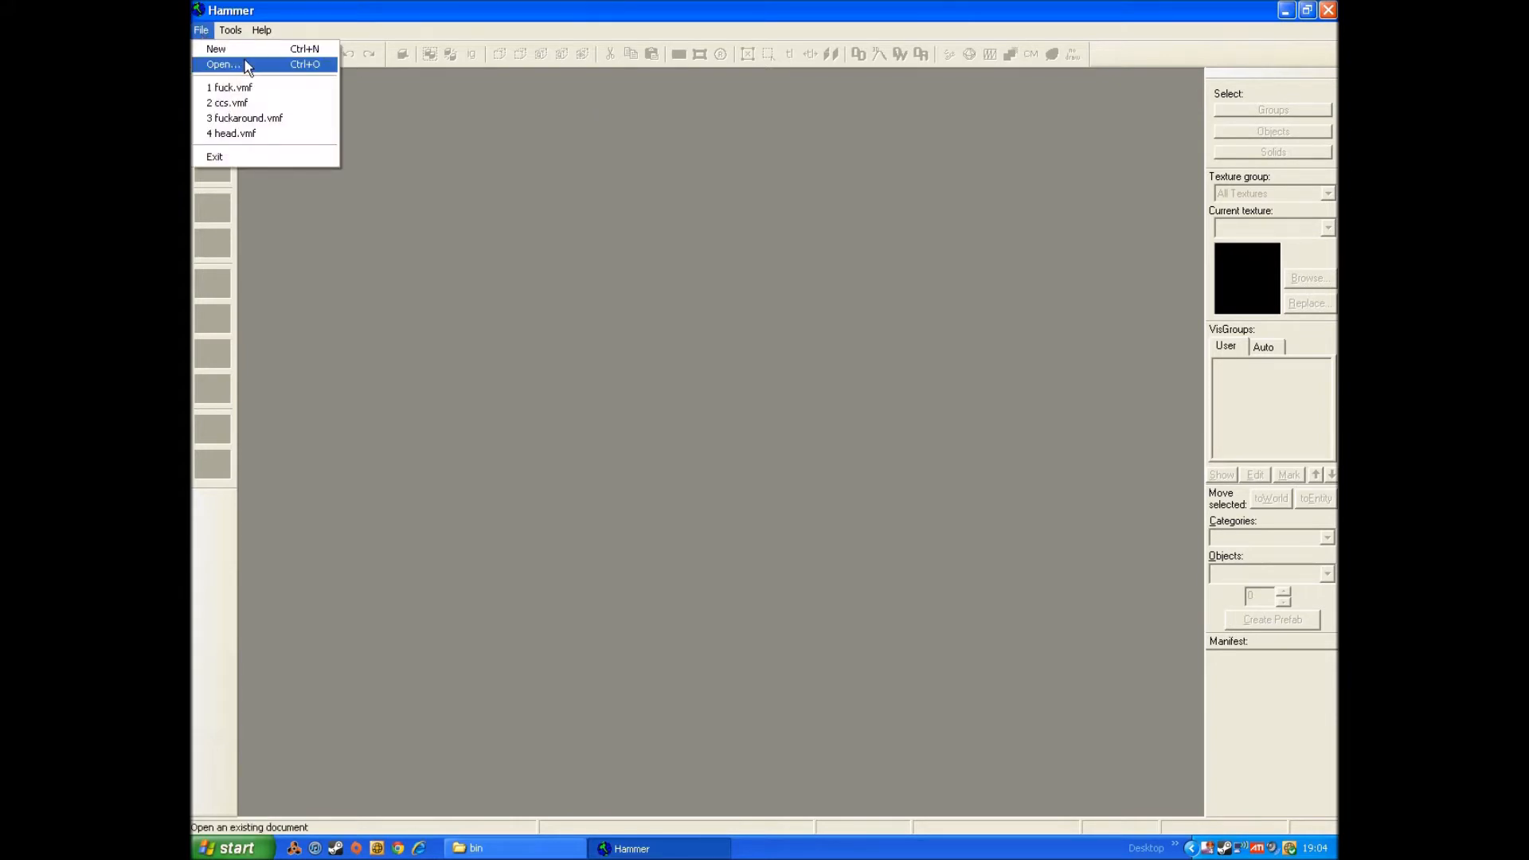
{"action": "left_click", "coordinate": [232, 51]}
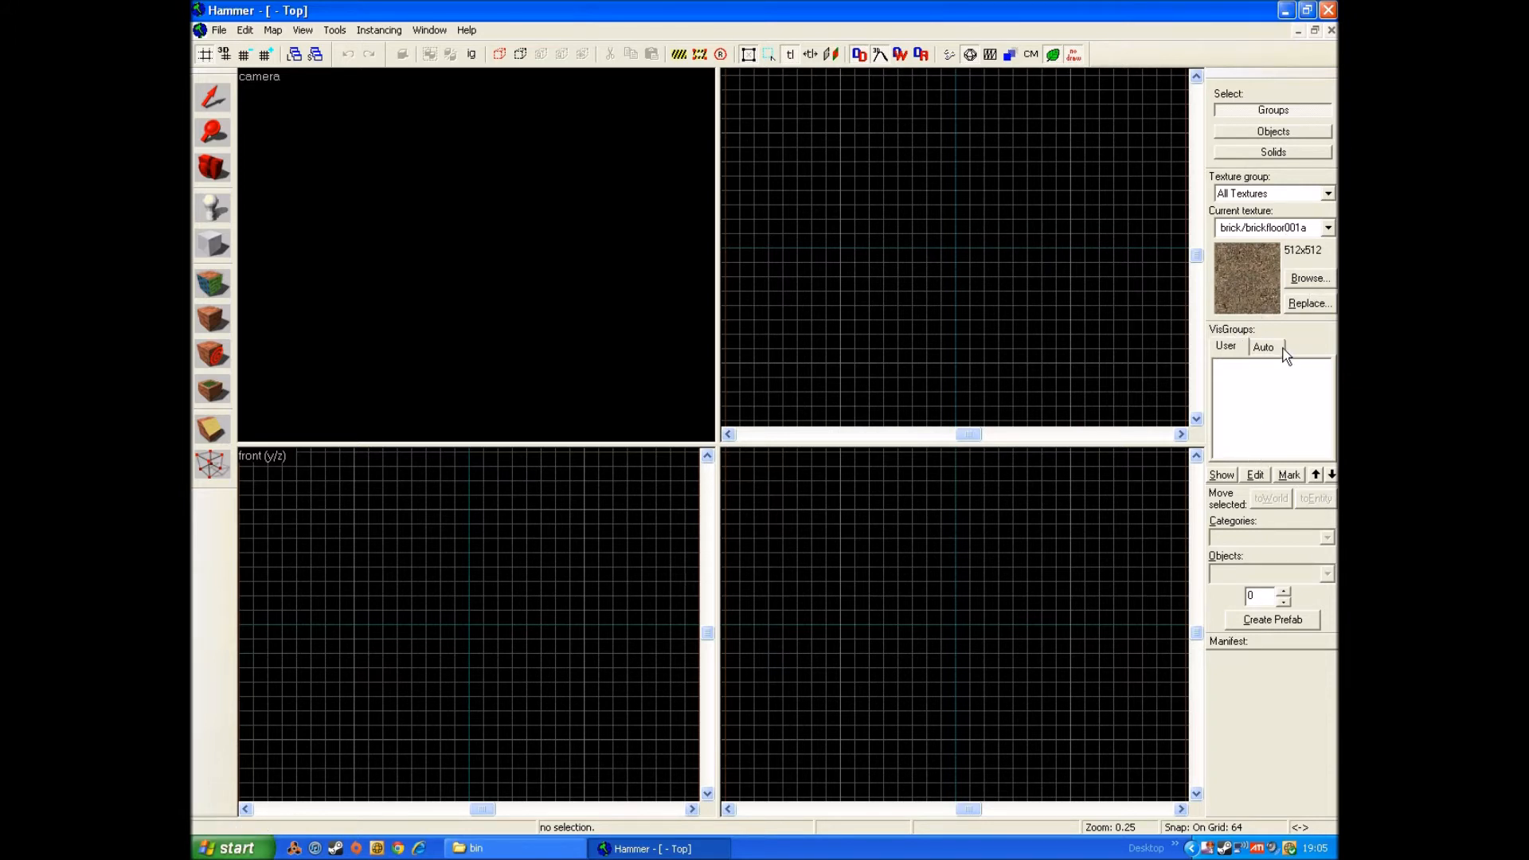
{"action": "left_click", "coordinate": [346, 288]}
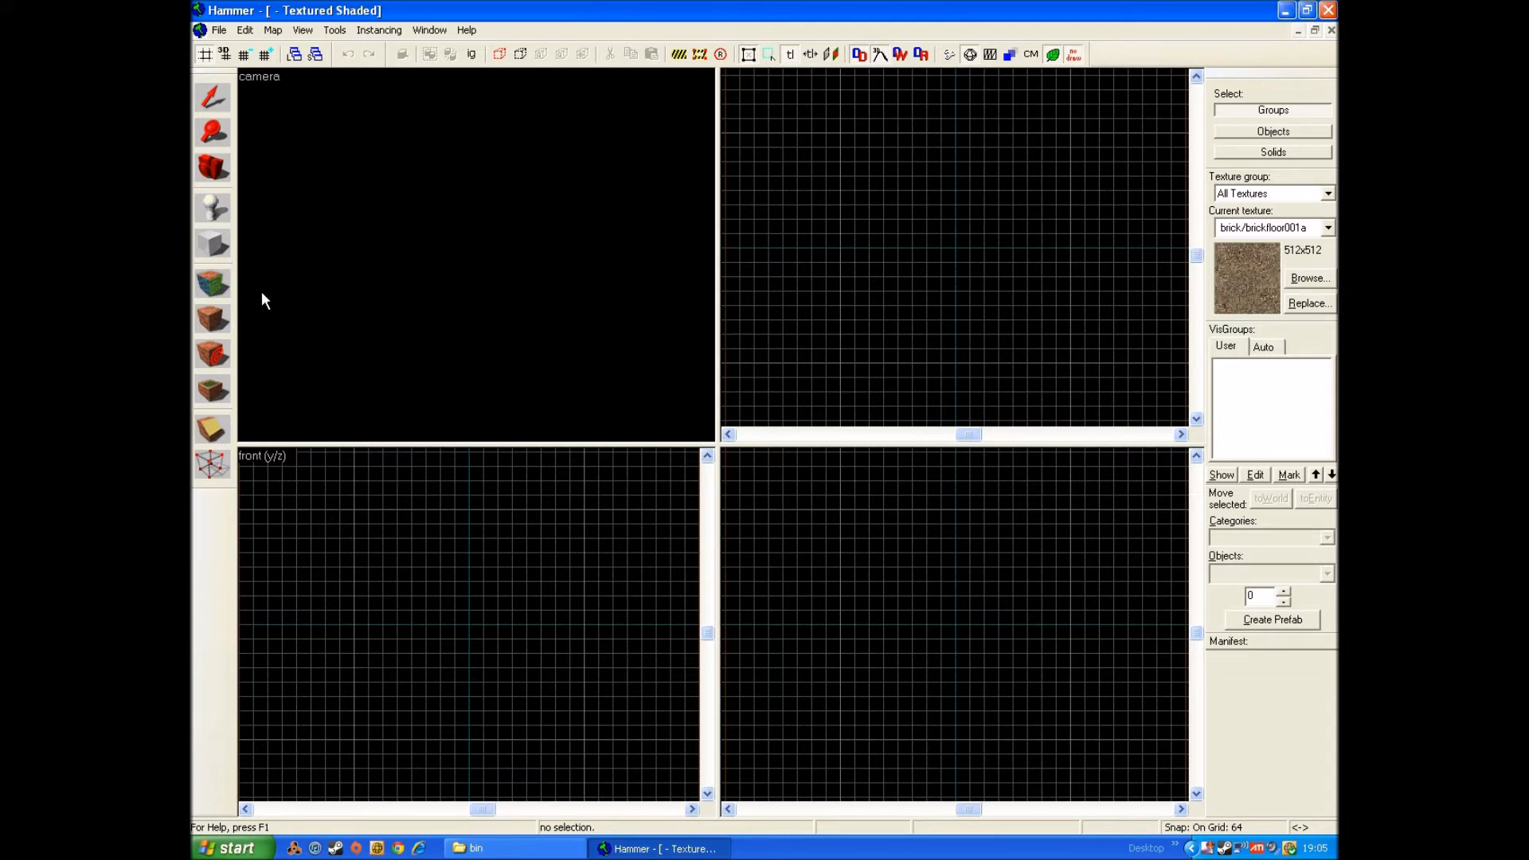
- Create a block brush 512 by 512 units in the top view and 256 units high, with the brickfloor001a texture
{"action": "left_click", "coordinate": [216, 253]}
{"action": "left_click", "coordinate": [212, 236]}
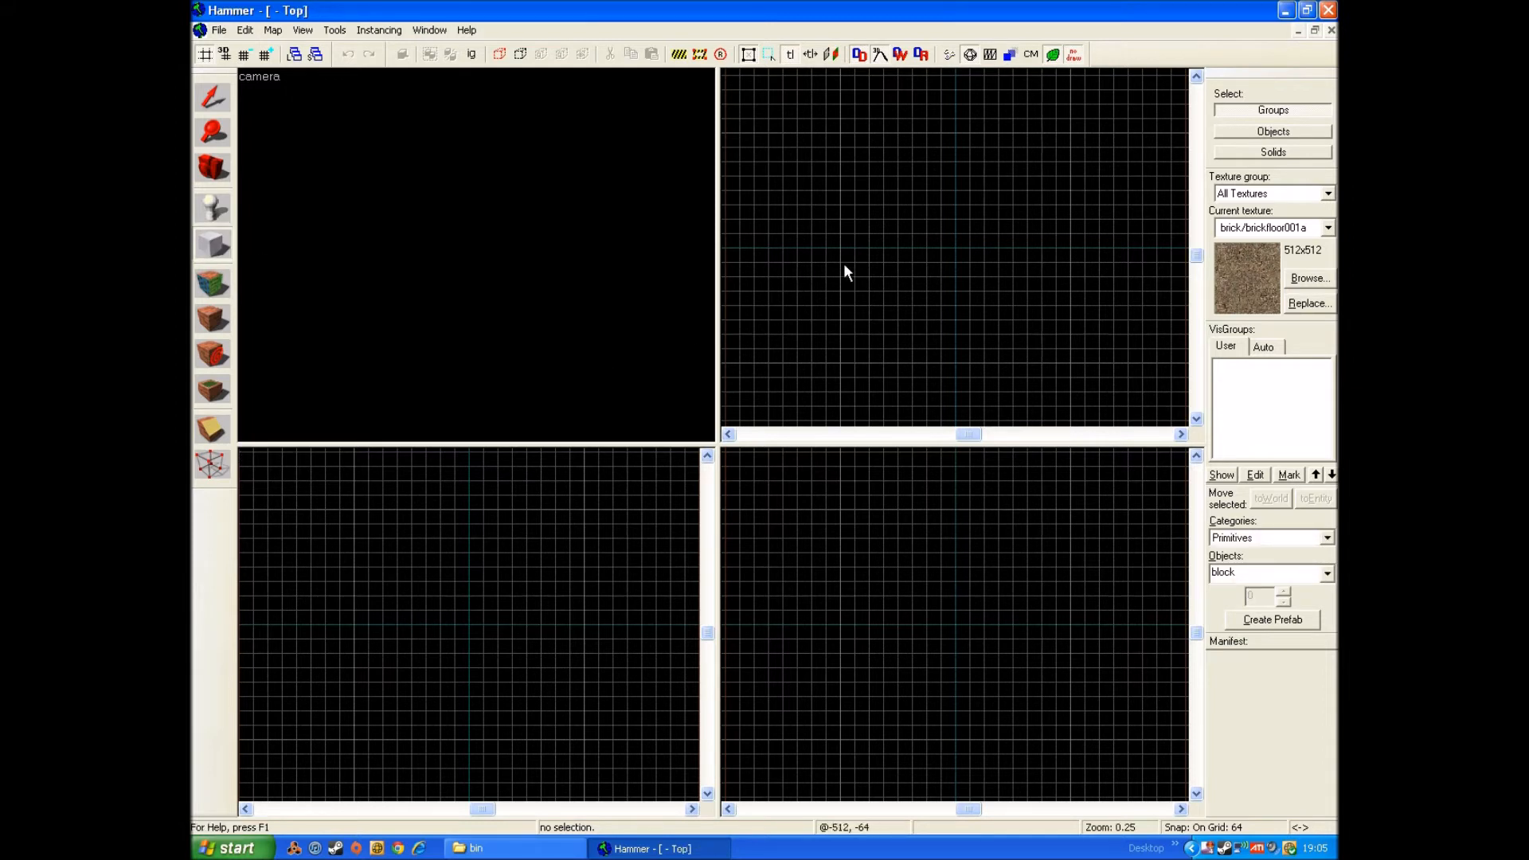
{"action": "mouse_move", "coordinate": [839, 249]}
{"action": "left_mouse_down"}
{"action": "mouse_move", "coordinate": [916, 221]}
{"action": "mouse_move", "coordinate": [907, 145]}
{"action": "mouse_move", "coordinate": [956, 135]}
{"action": "left_mouse_up"}
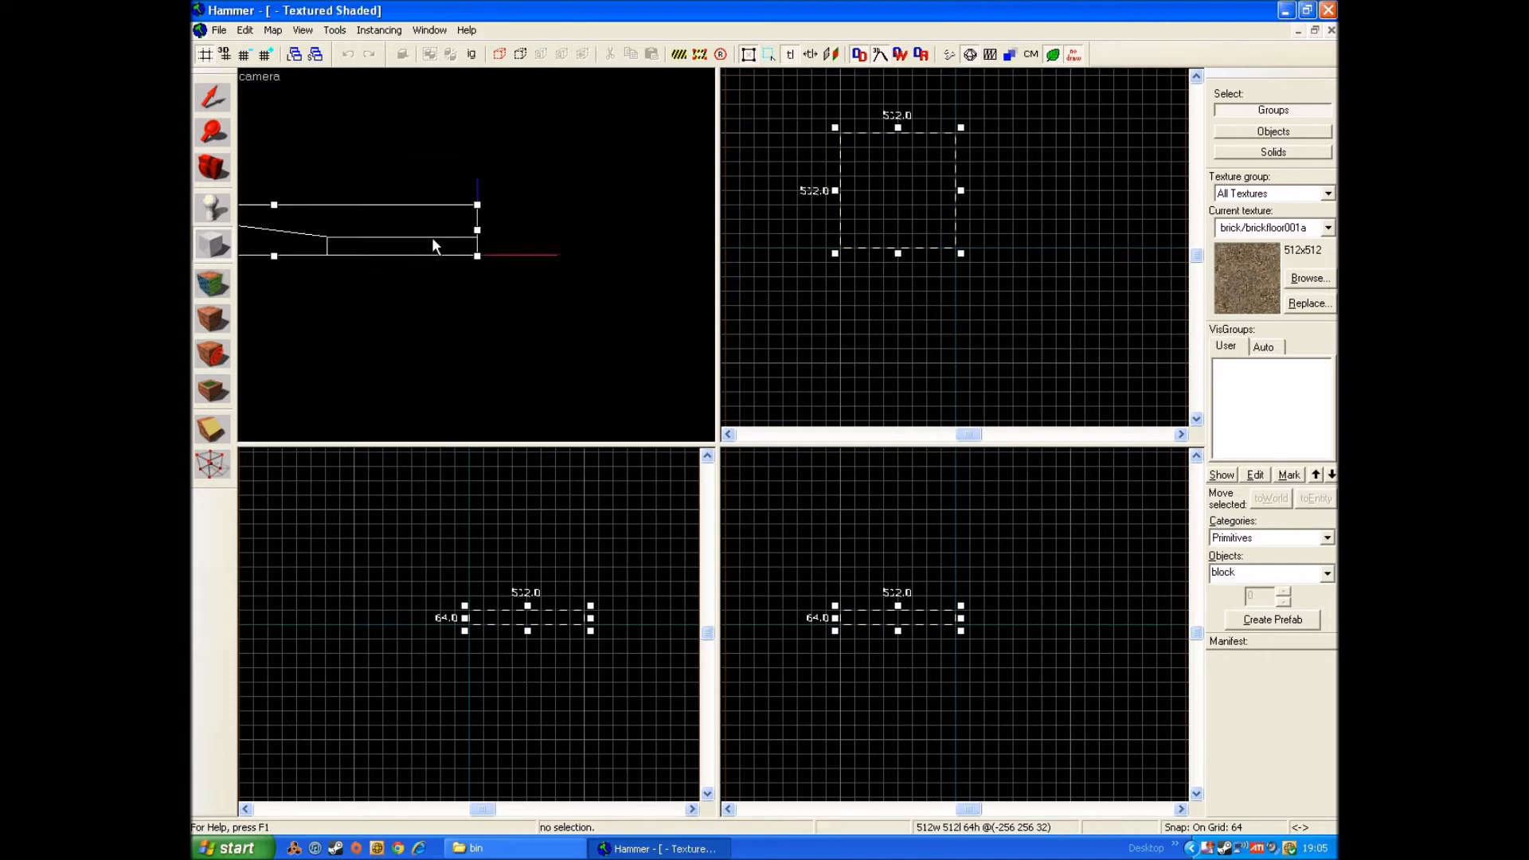
{"action": "key", "text": "Left"}
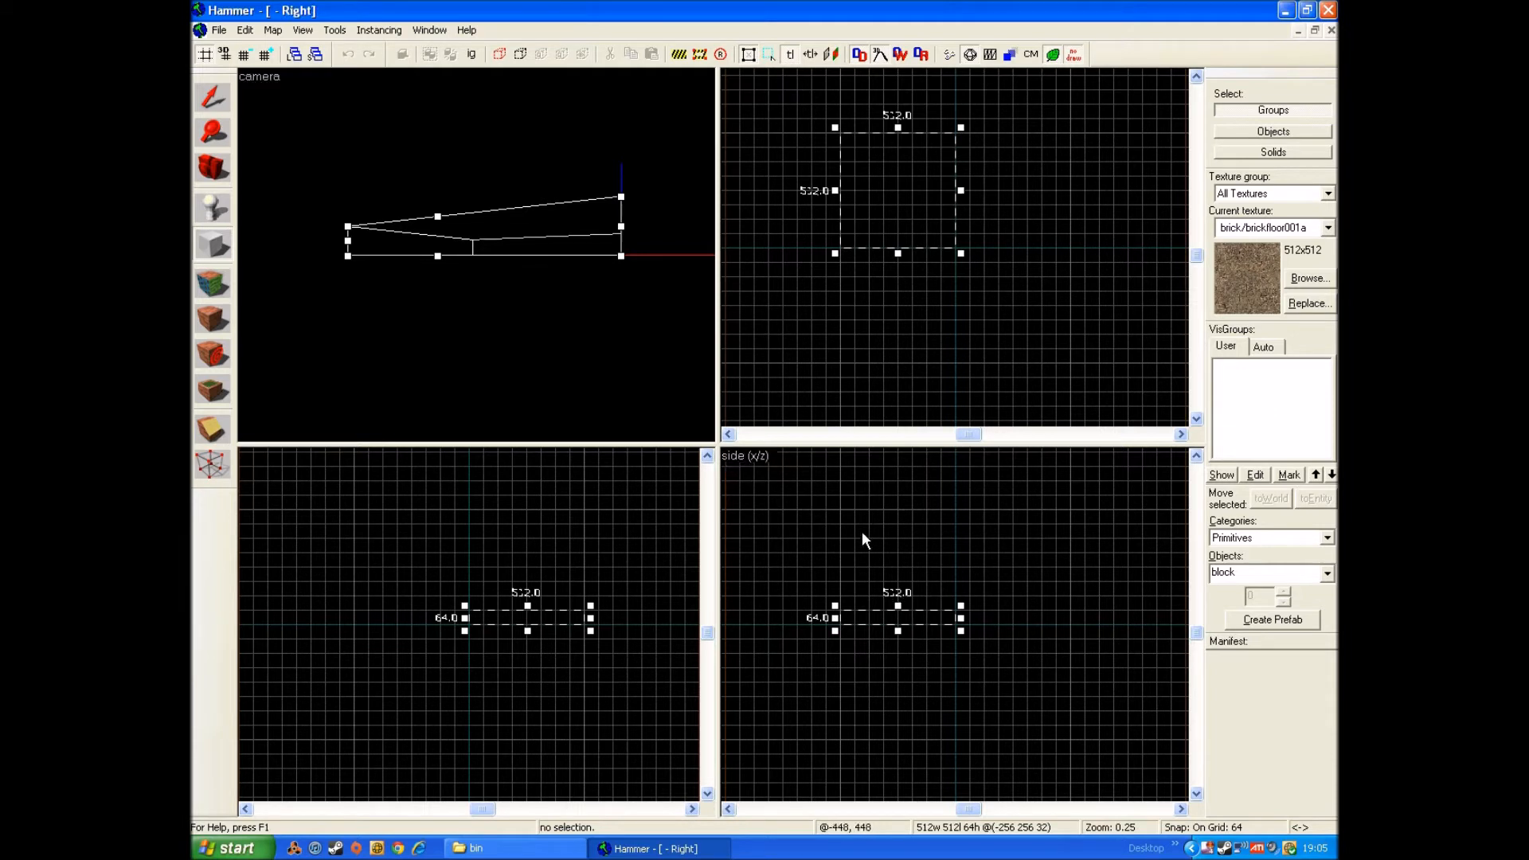
{"action": "left_click_drag", "start_coordinate": [898, 605], "coordinate": [913, 570]}
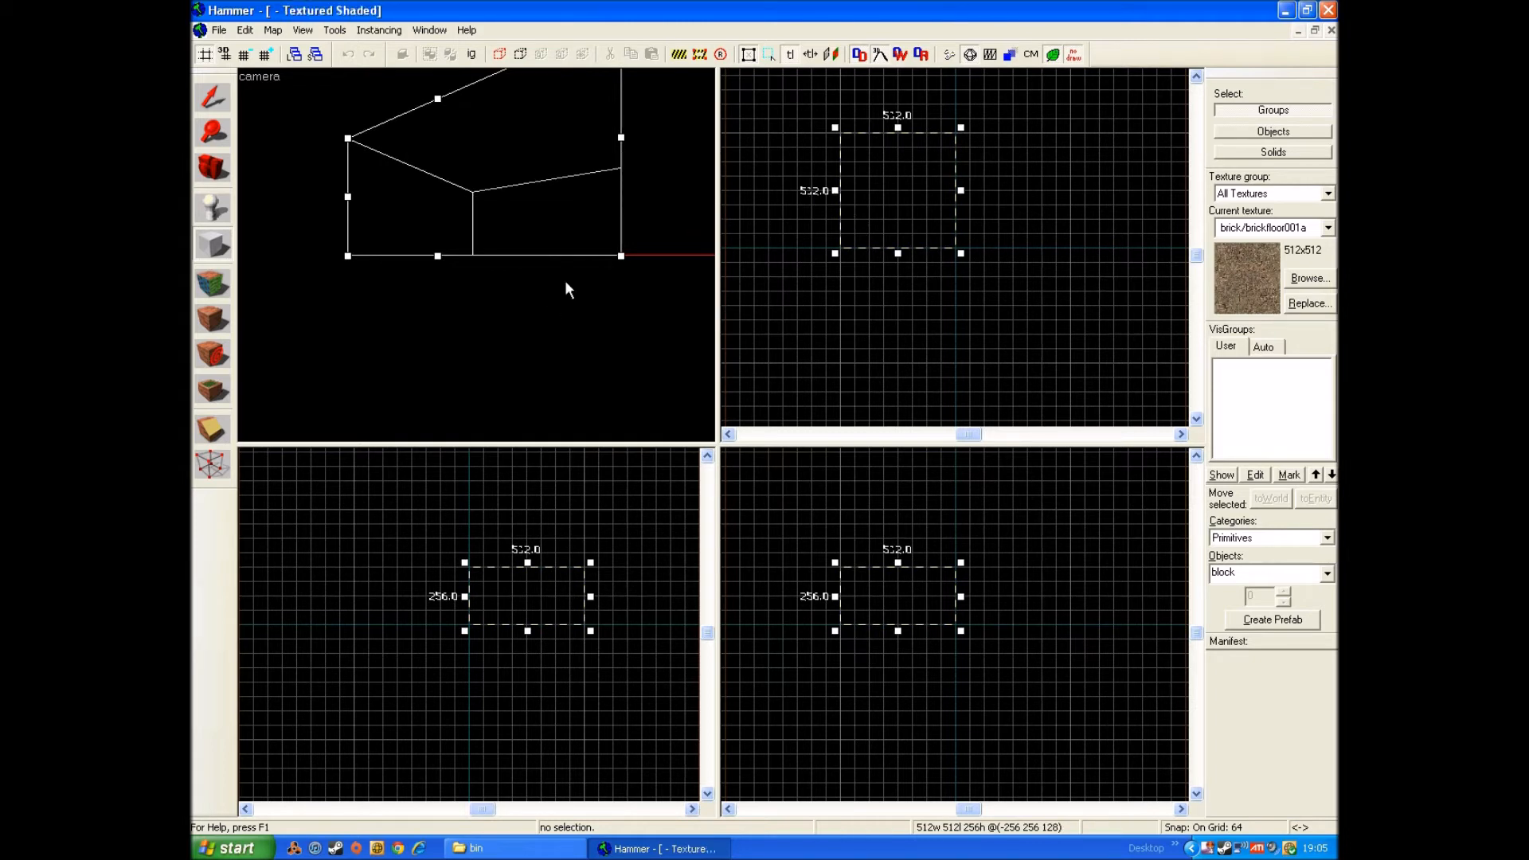
{"action": "key", "text": "Return"}
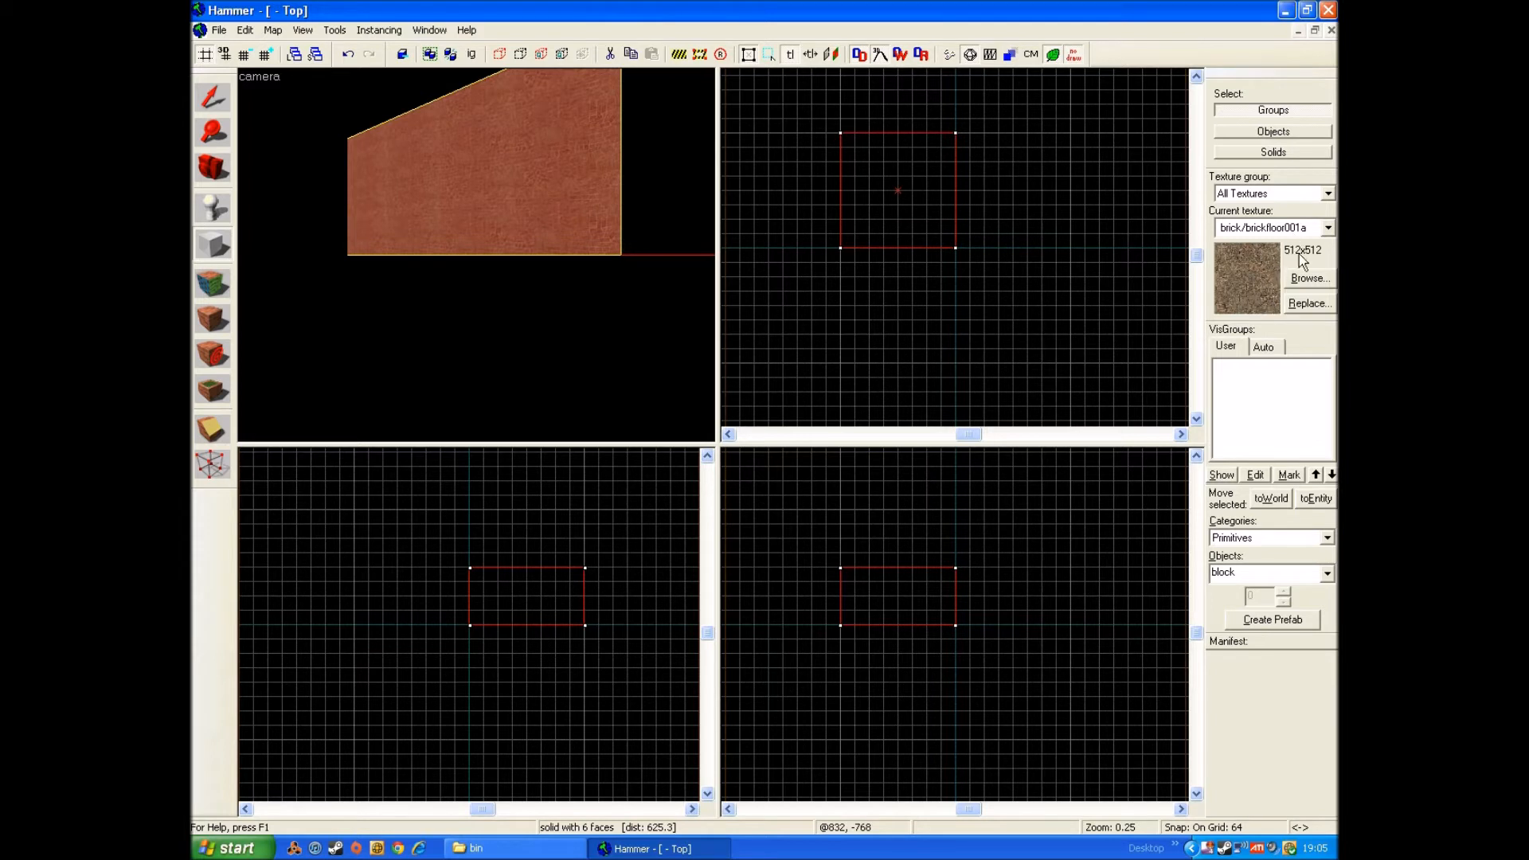
- Examine the new block from its sides and from above in the 3D camera view
{"action": "key", "text": "s"}
{"action": "key", "text": "d"}
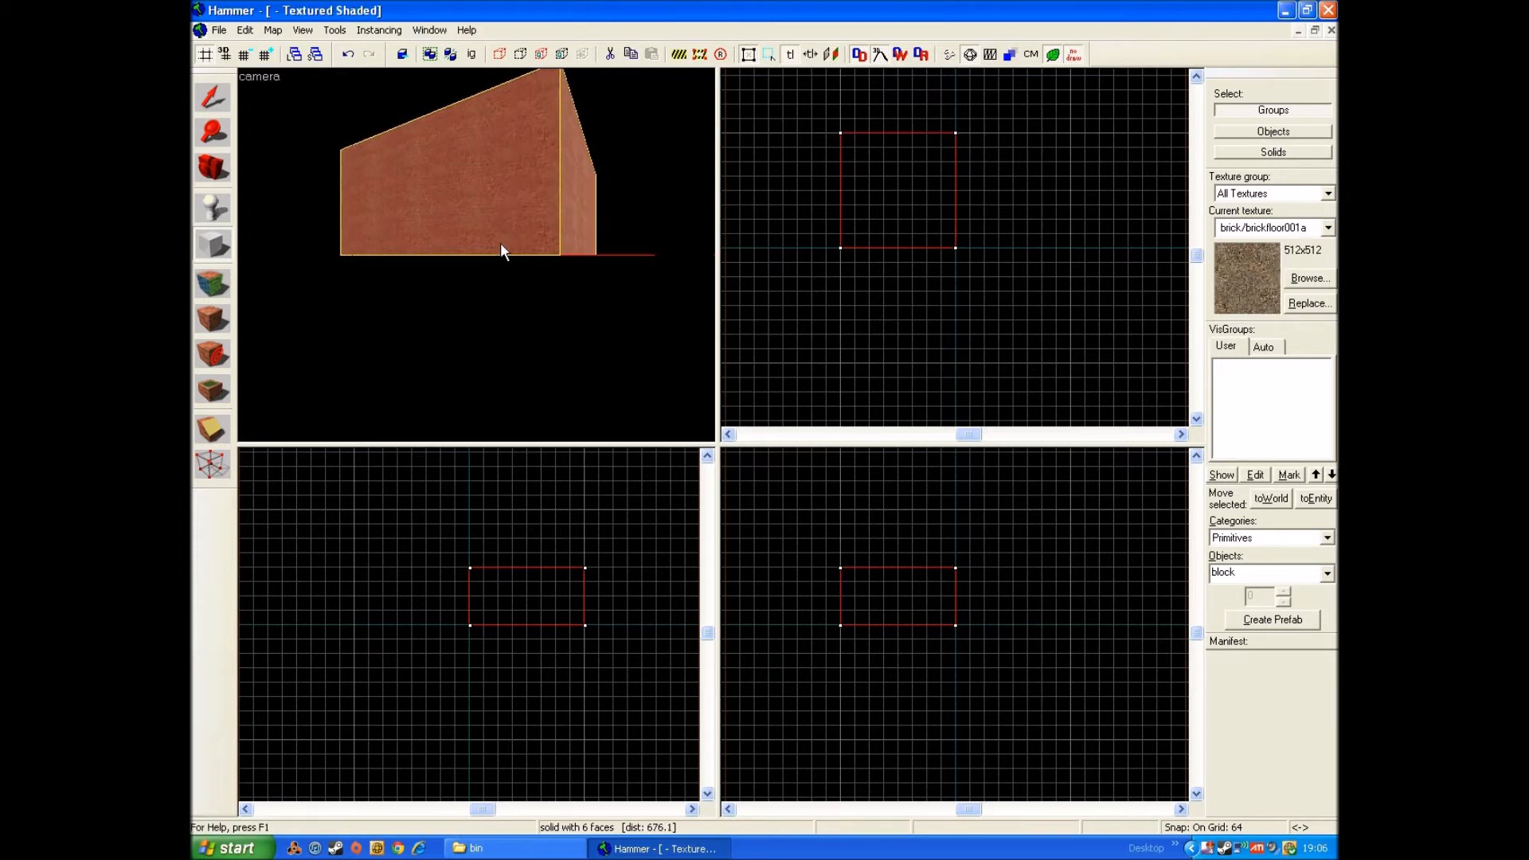
{"action": "key", "text": "z"}
{"action": "key", "text": "d"}
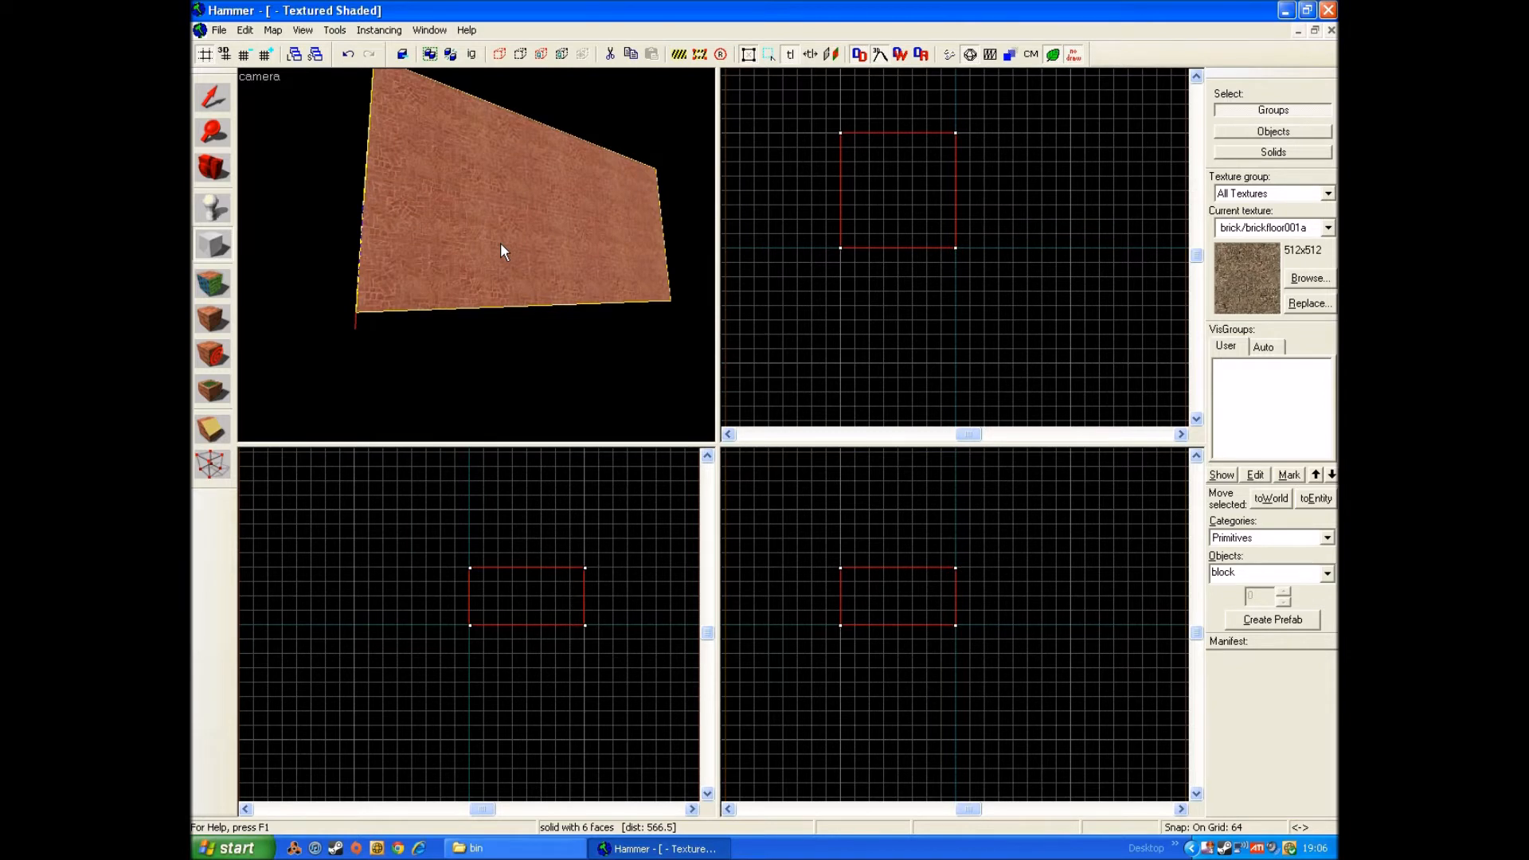
{"action": "key", "text": "d"}
{"action": "key", "text": "d"}
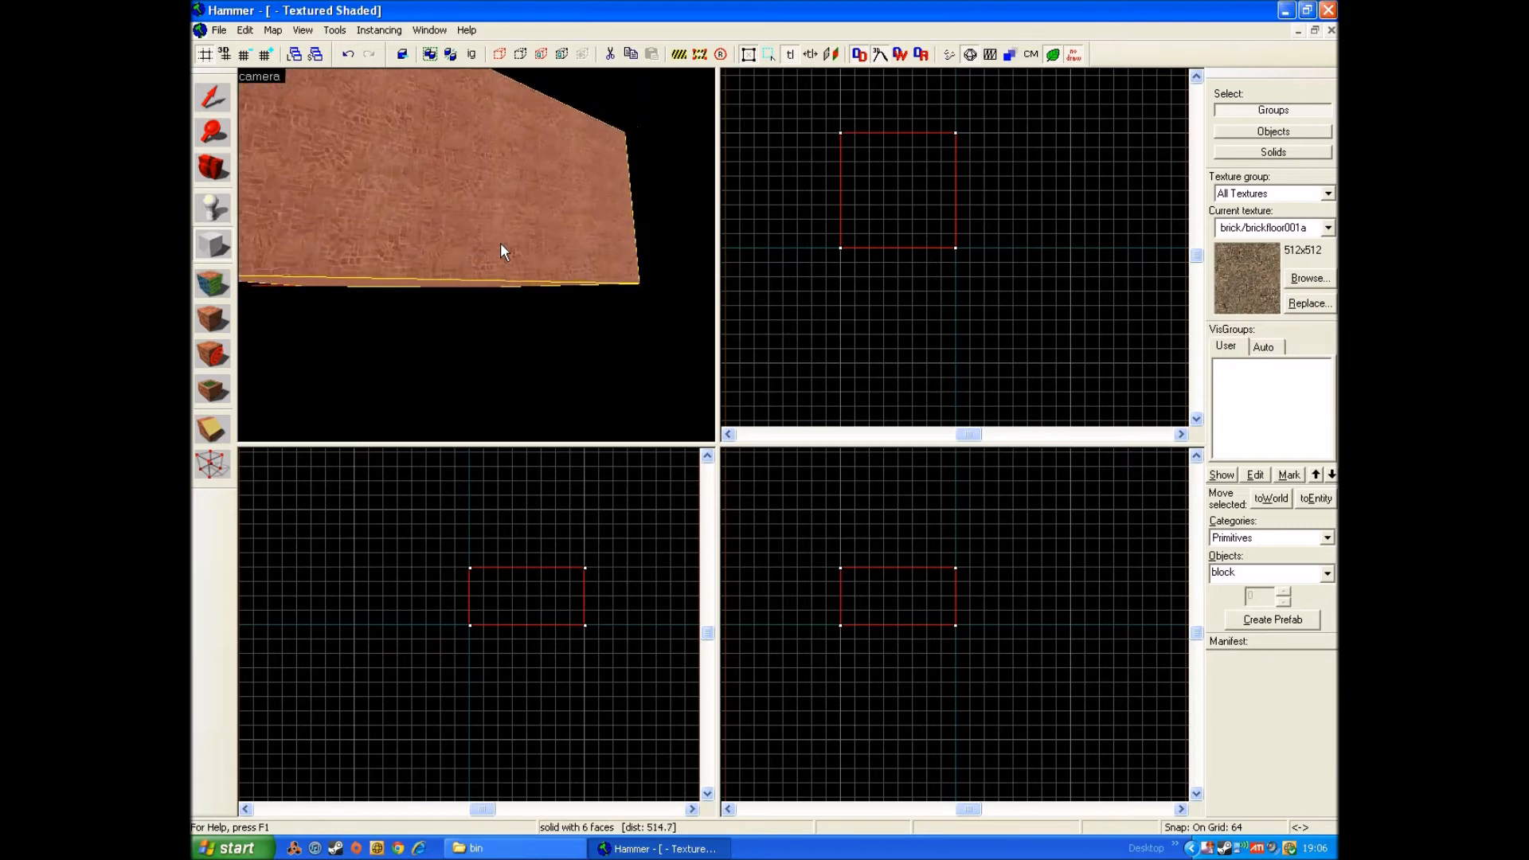
{"action": "key", "text": "w"}
{"action": "key", "text": "s"}
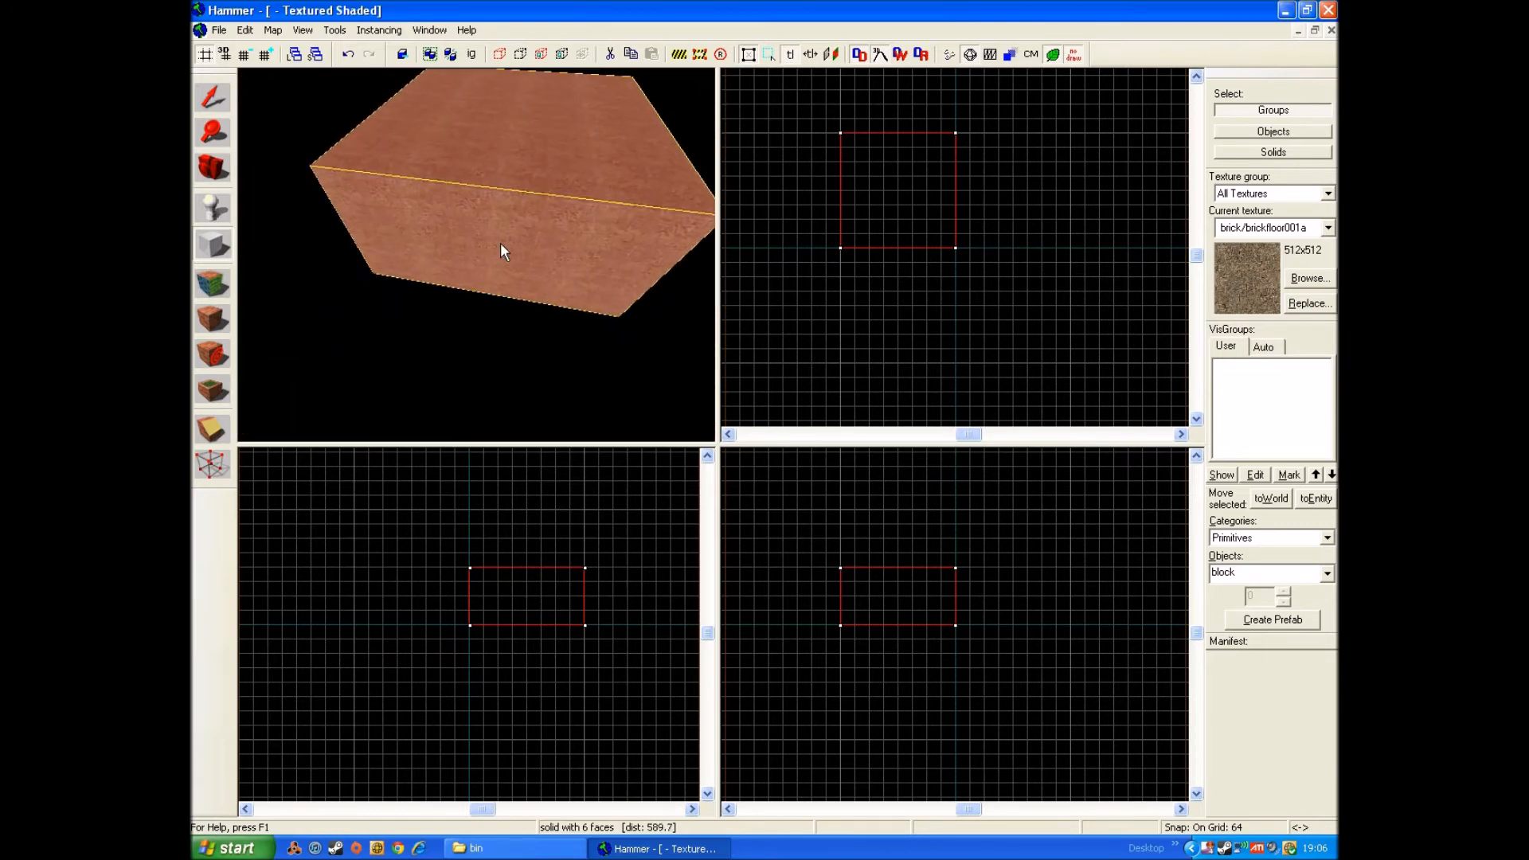
{"action": "key", "text": "d"}
{"action": "key", "text": "w"}
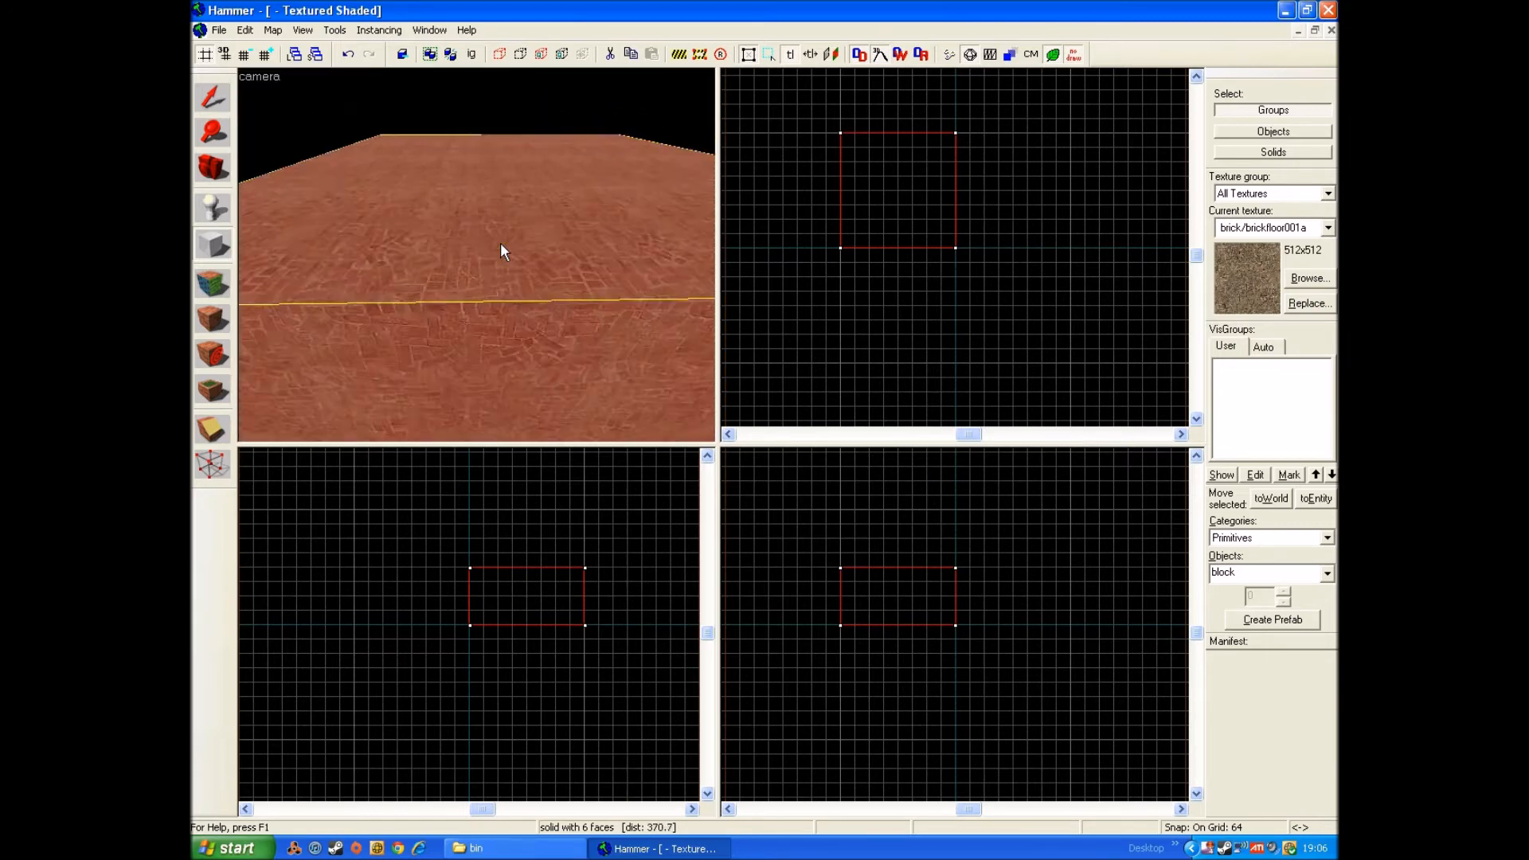
{"action": "key", "text": "w"}
{"action": "key", "text": "s"}
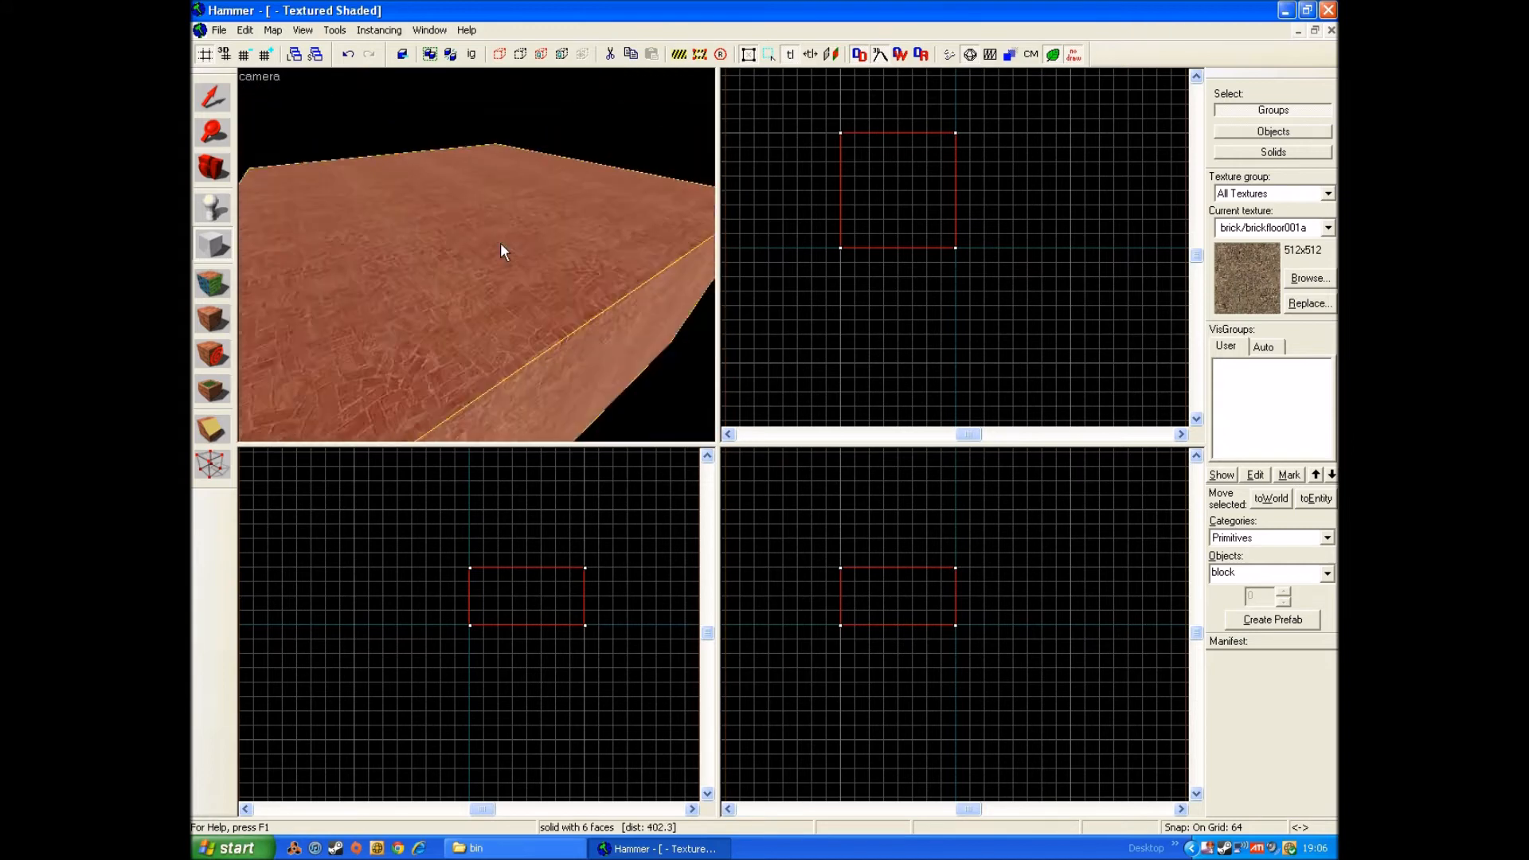
{"action": "key", "text": "s"}
{"action": "key", "text": "a"}
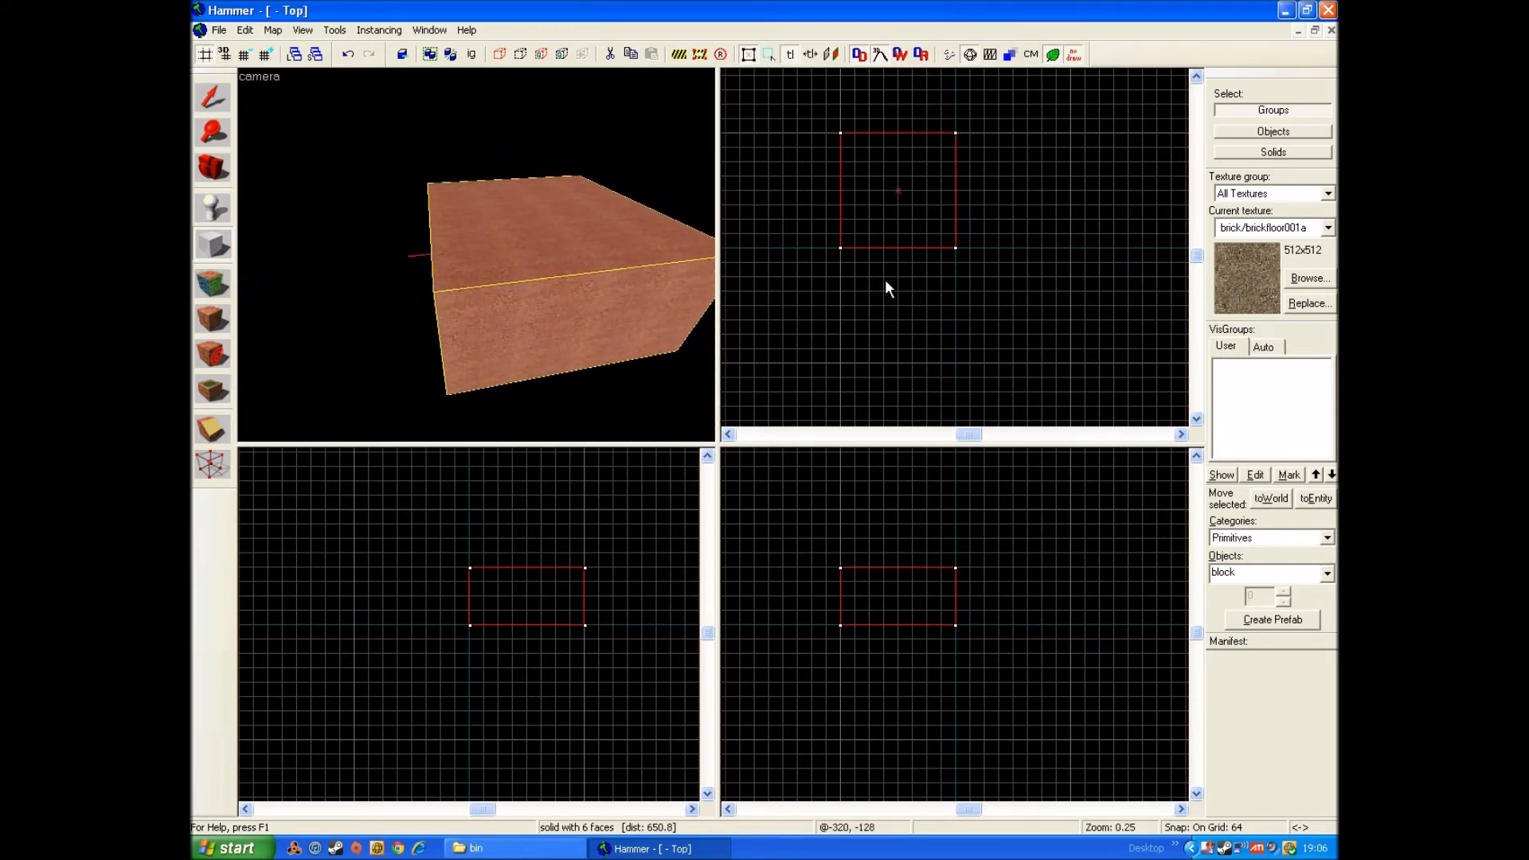
- Select the block and hollow it into a room with Make Hollow, setting the wall thickness
{"action": "left_click", "coordinate": [213, 97]}
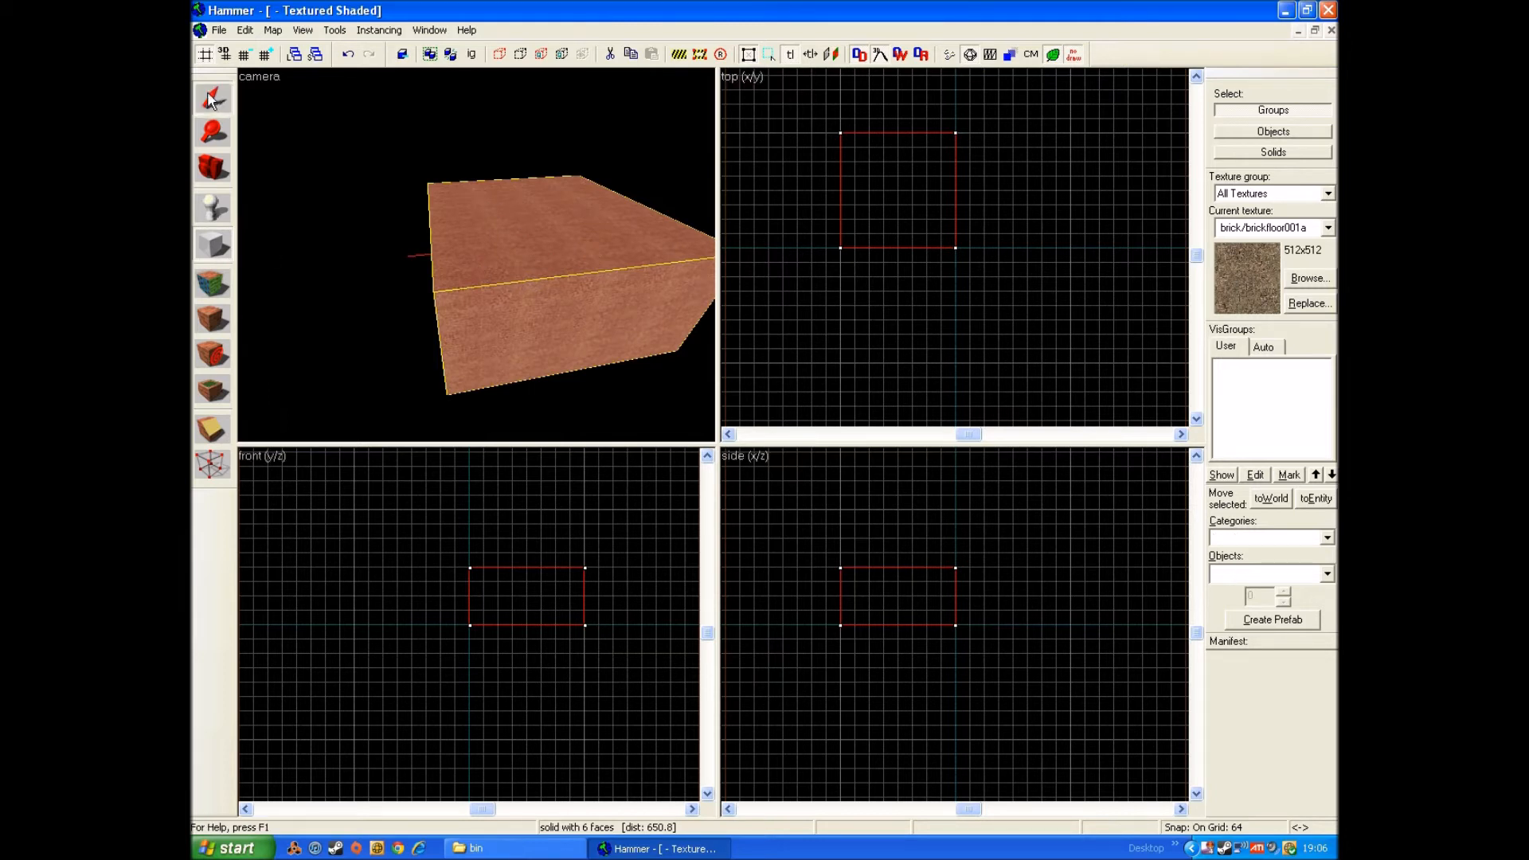
{"action": "left_click", "coordinate": [514, 235]}
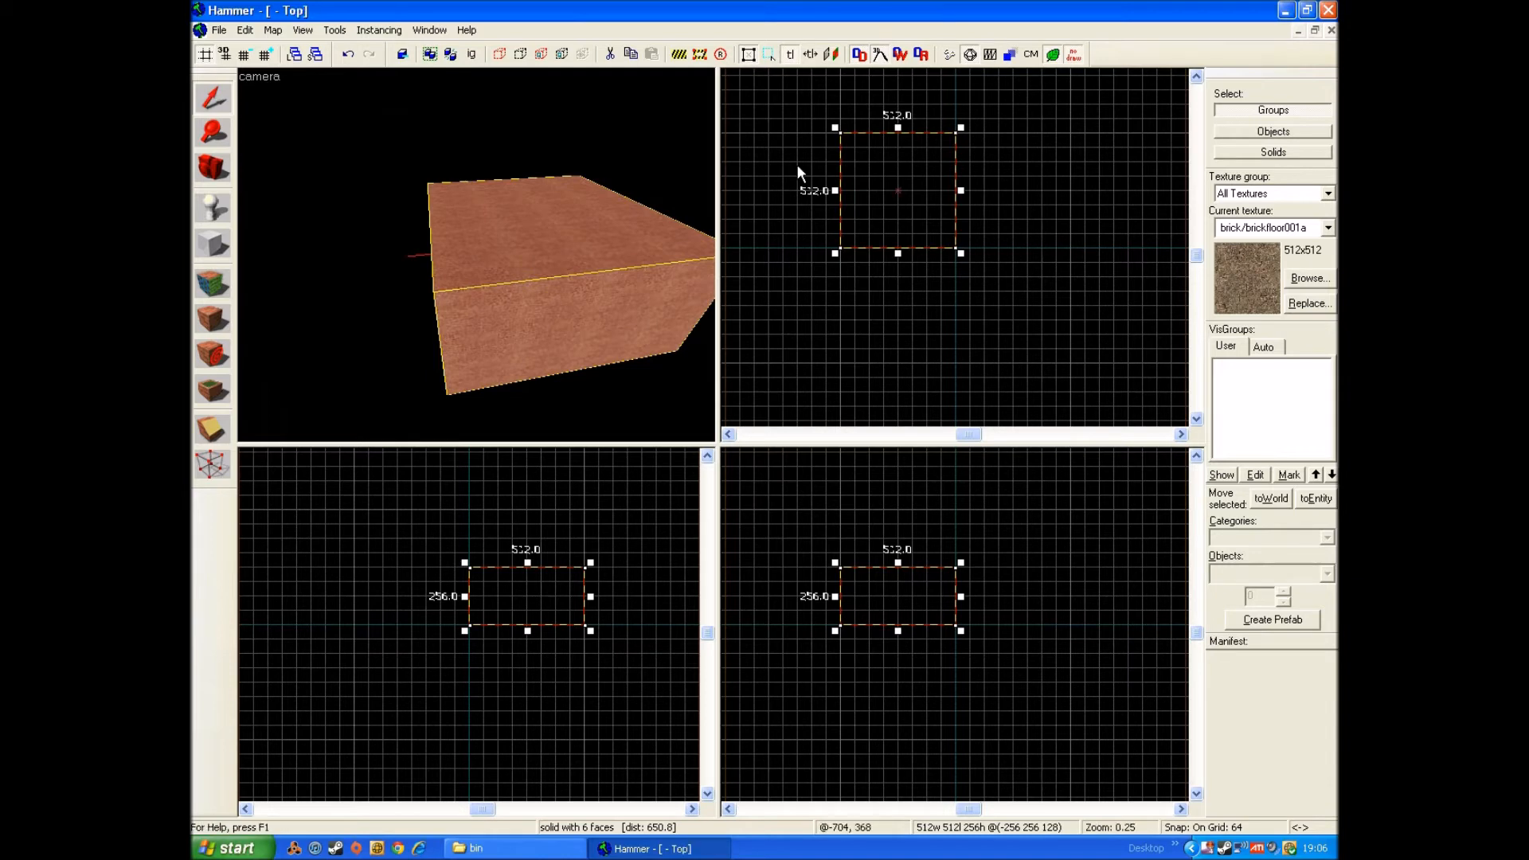
{"action": "left_click", "coordinate": [335, 31]}
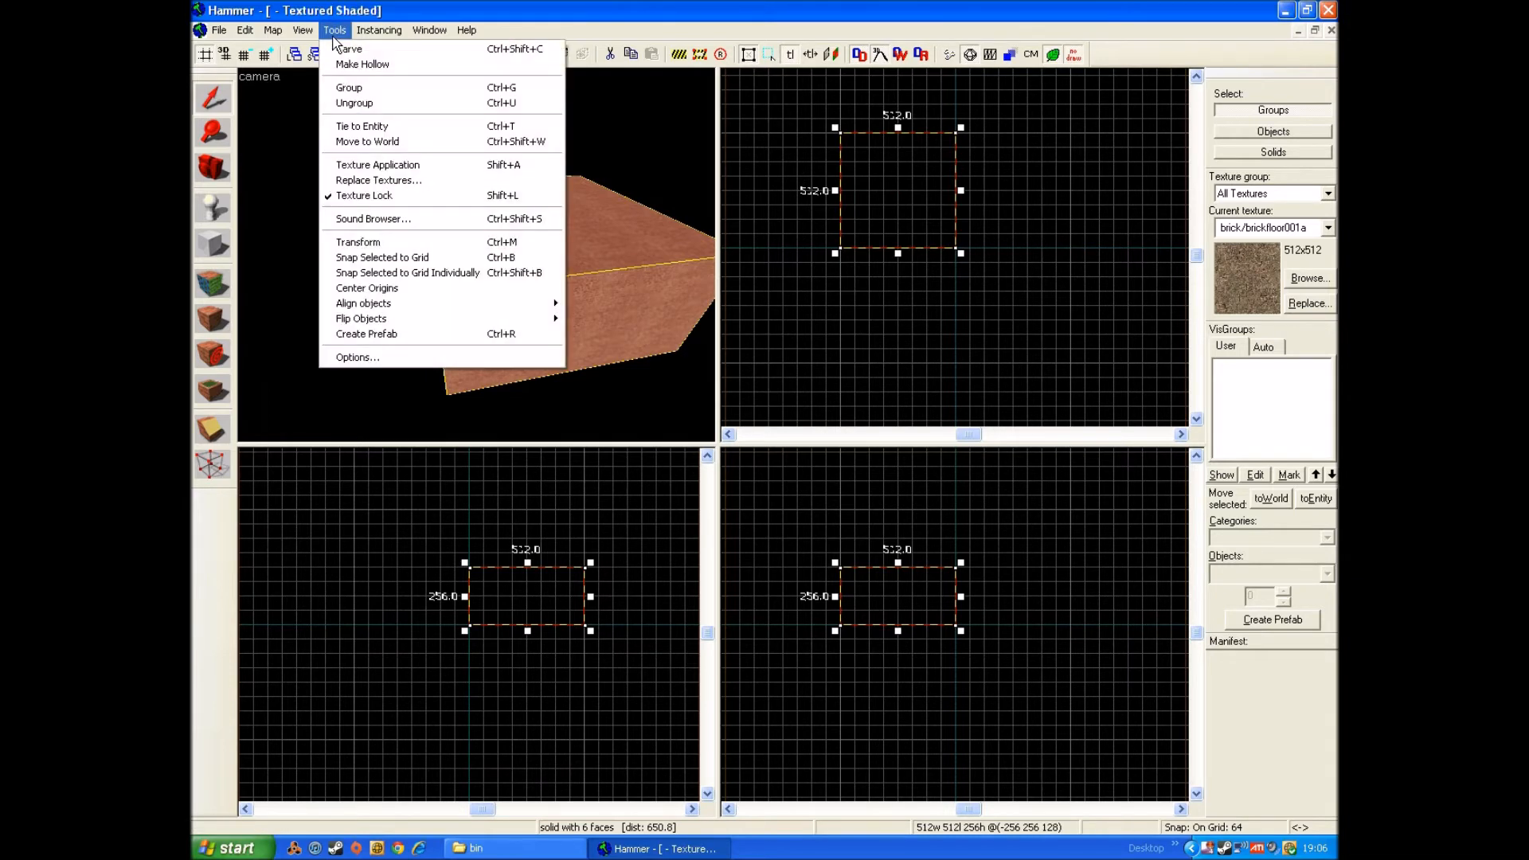
{"action": "left_click", "coordinate": [381, 65]}
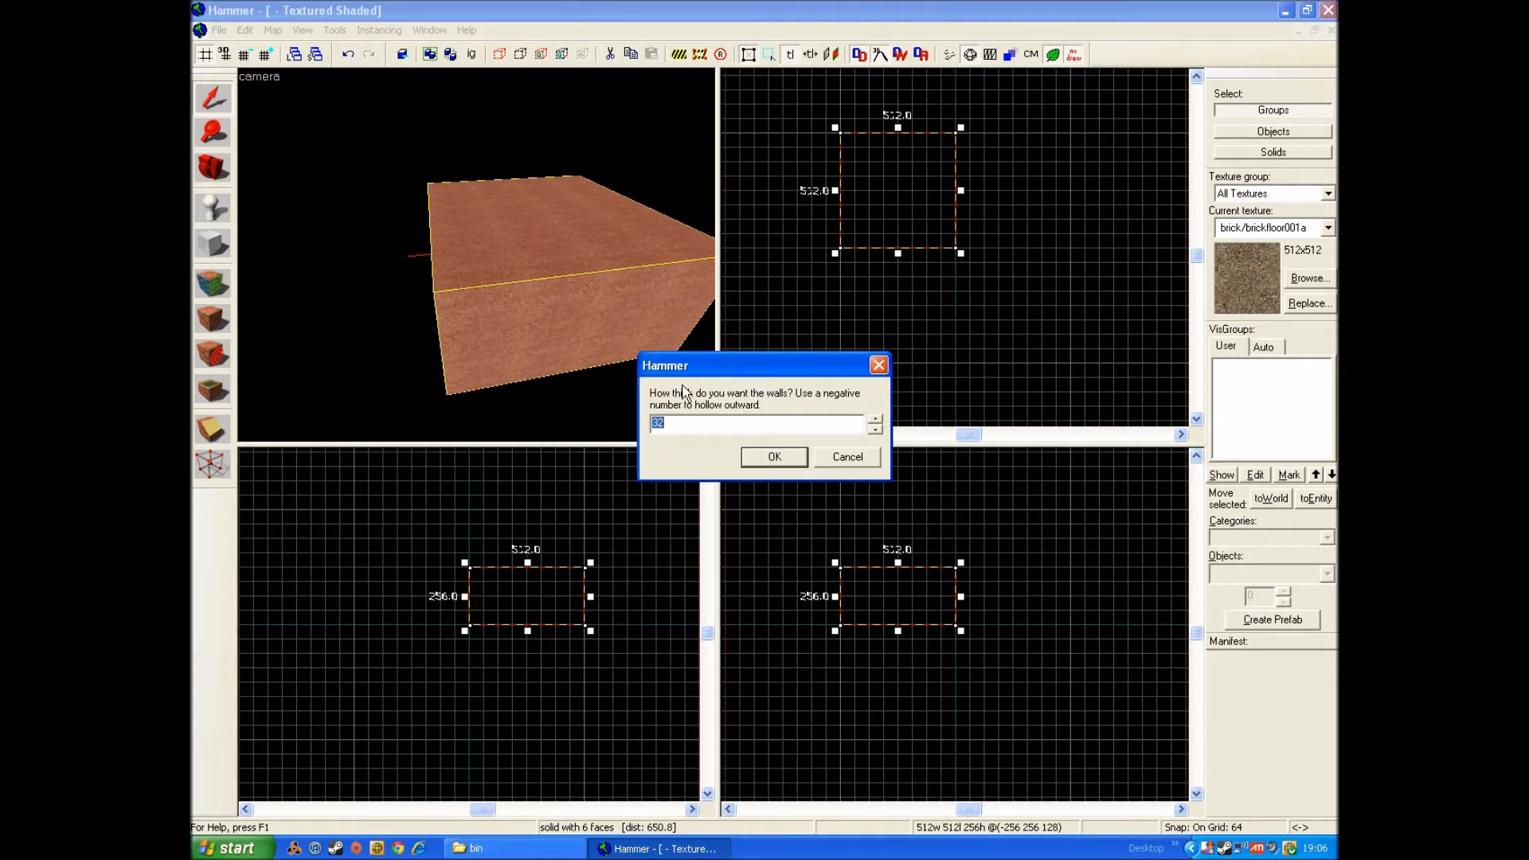
{"action": "left_click_drag", "start_coordinate": [685, 368], "coordinate": [795, 309]}
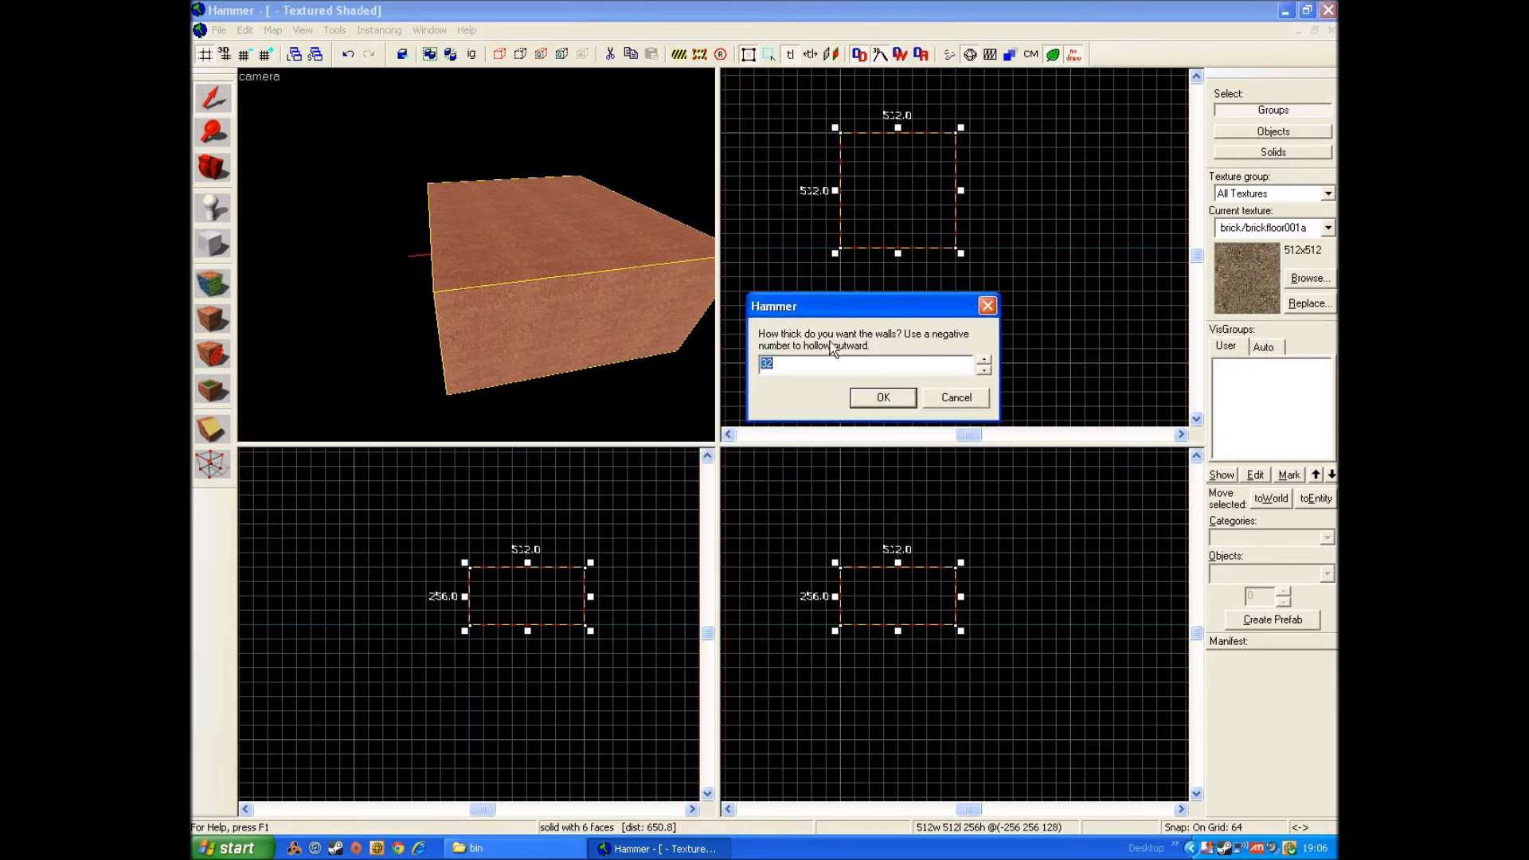
{"action": "left_click", "coordinate": [849, 360]}
{"action": "left_click", "coordinate": [883, 397]}
- Deselect the hollowed block, then examine its wall thickness in the top view and its interior in the camera view
{"action": "left_click", "coordinate": [890, 314]}
{"action": "scroll", "coordinate": [849, 259], "scroll_direction": "up", "scroll_amount": 2}
{"action": "scroll", "coordinate": [849, 259], "scroll_direction": "up", "scroll_amount": 6}
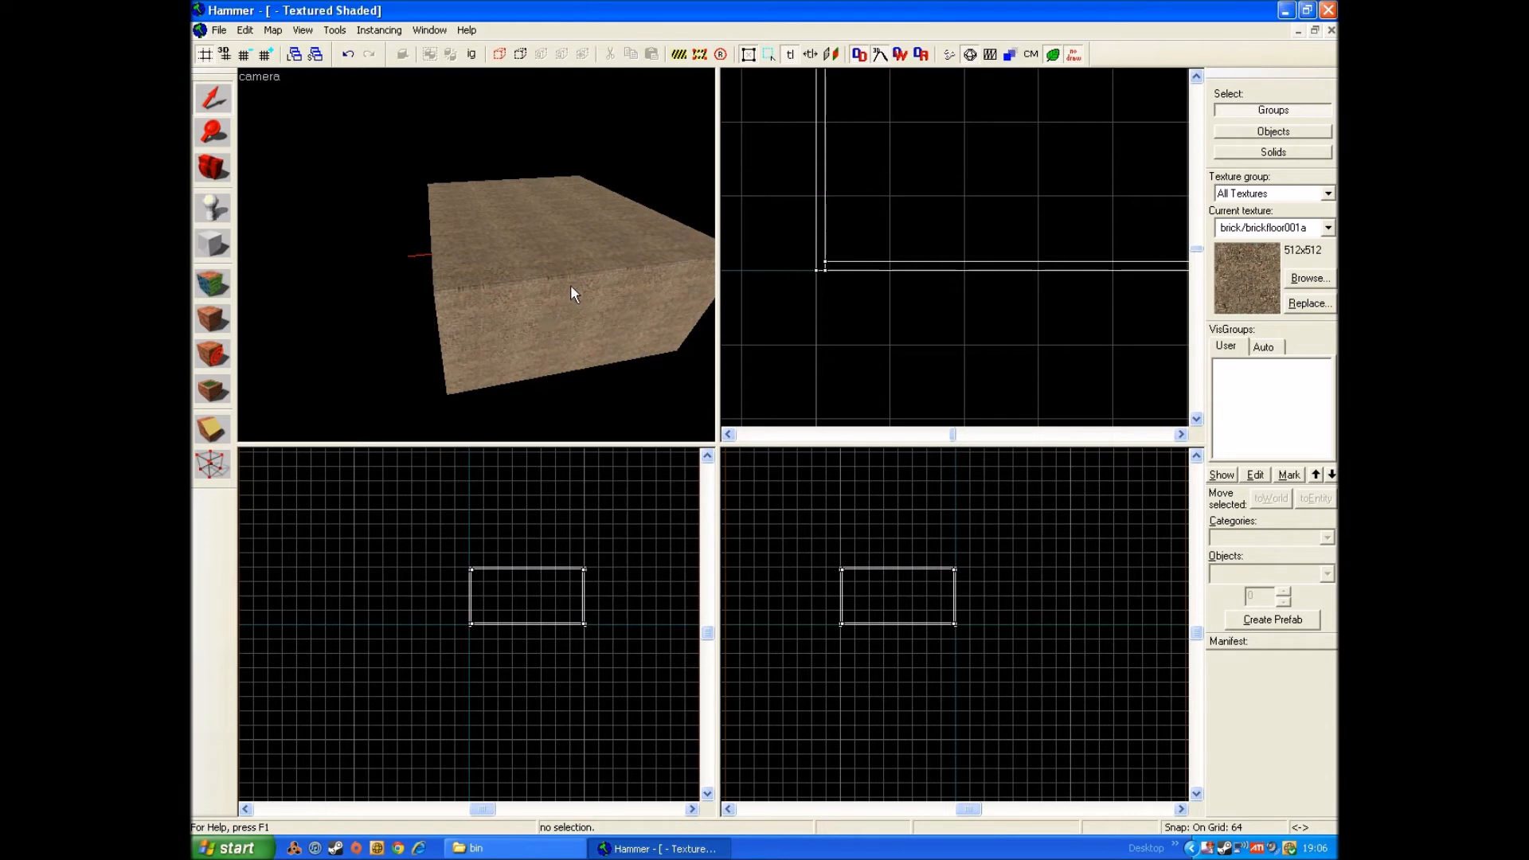
{"action": "key", "text": "w"}
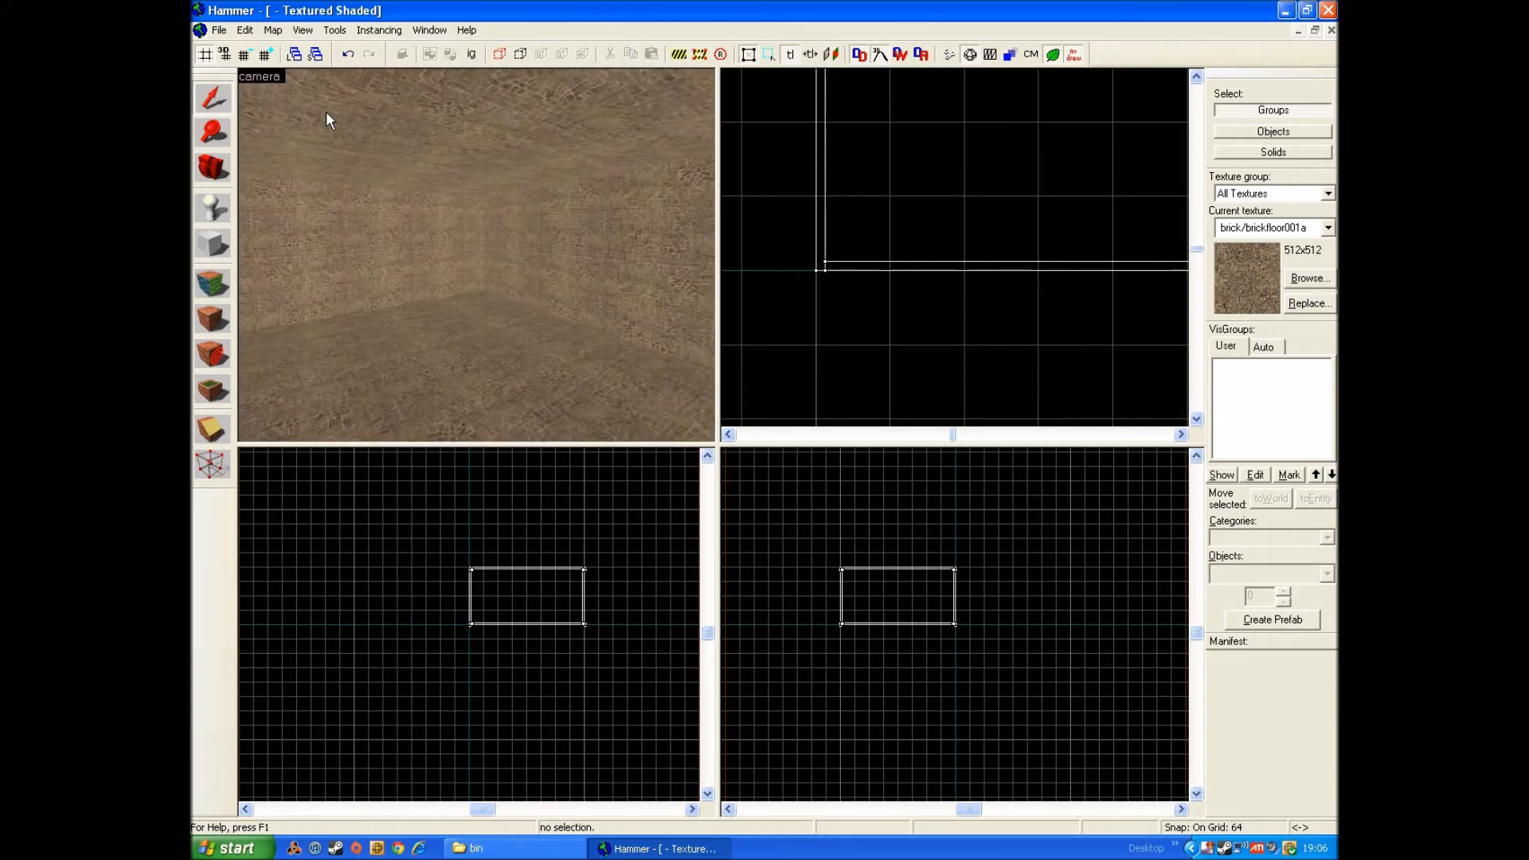
{"action": "key", "text": "Right"}
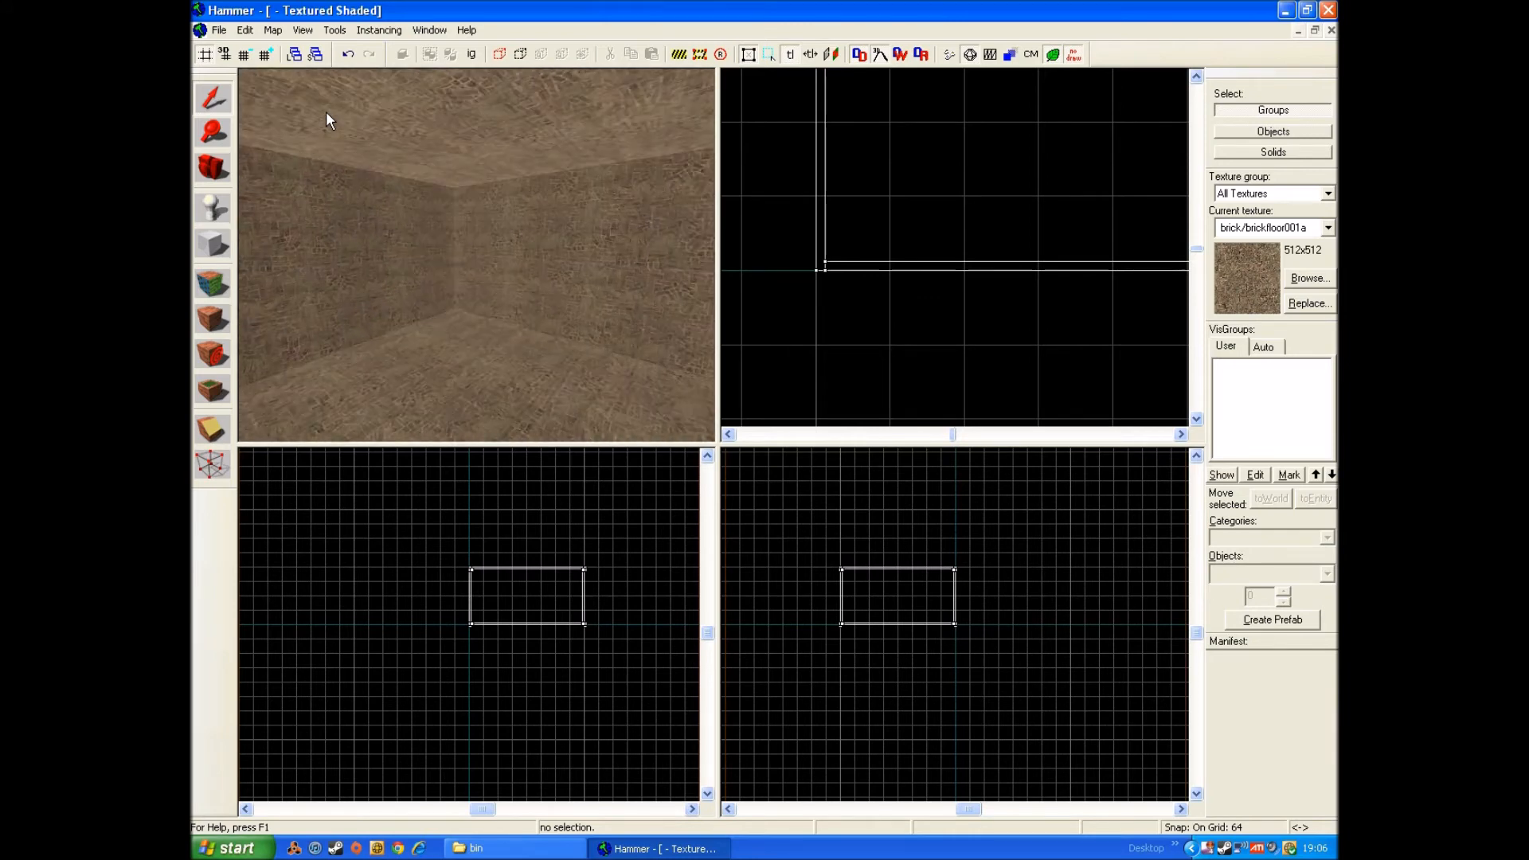
- Filter the texture browser by nodraw and make tools/toolsnodraw the current texture
{"action": "key", "text": "Right"}
{"action": "key", "text": "Down"}
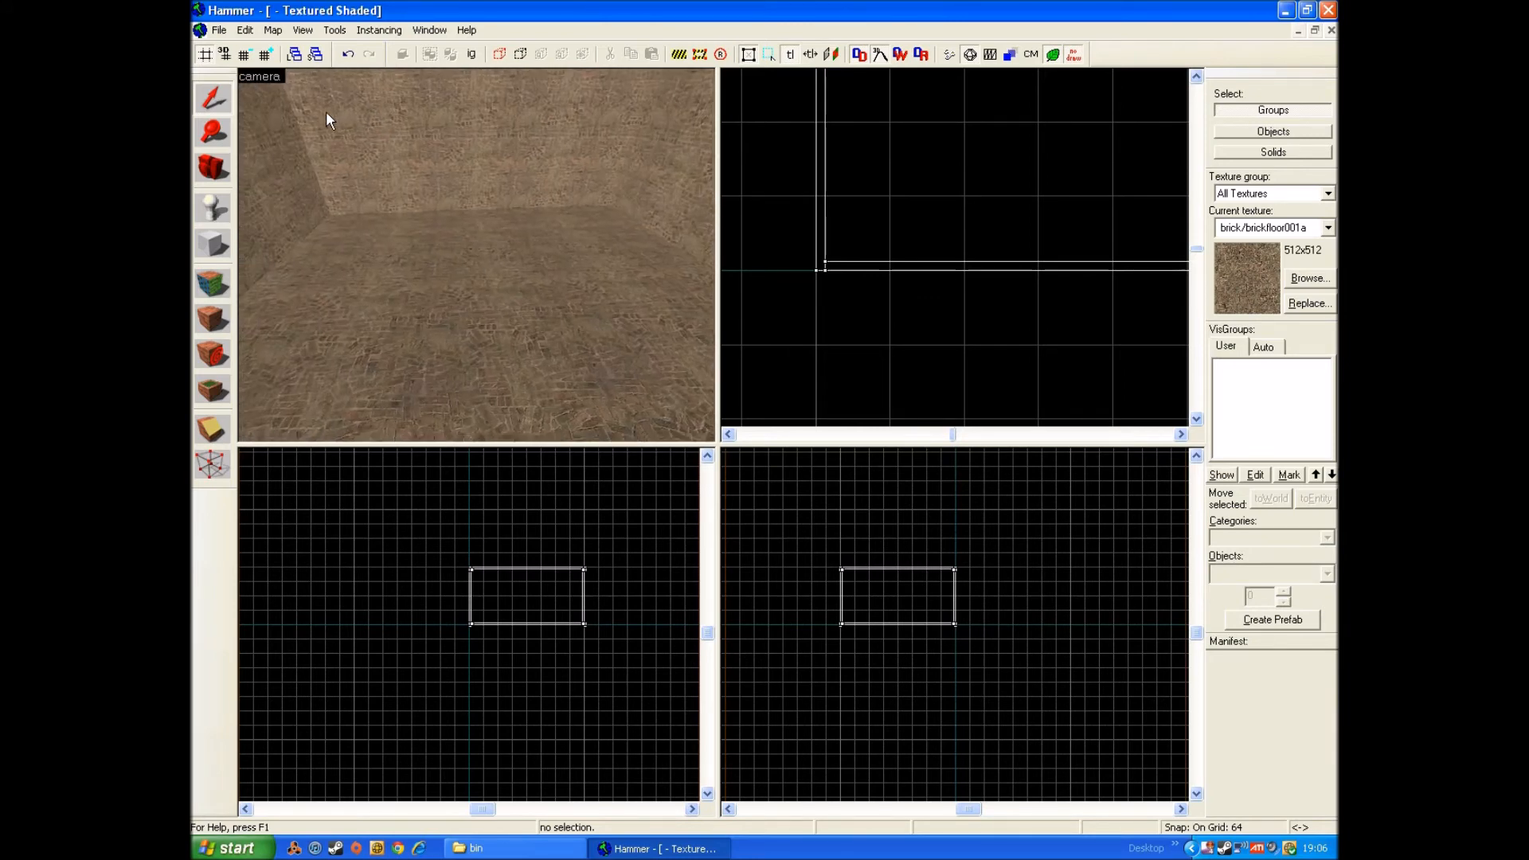
{"action": "key", "text": "s"}
{"action": "scroll", "coordinate": [890, 317], "scroll_direction": "down", "scroll_amount": 5}
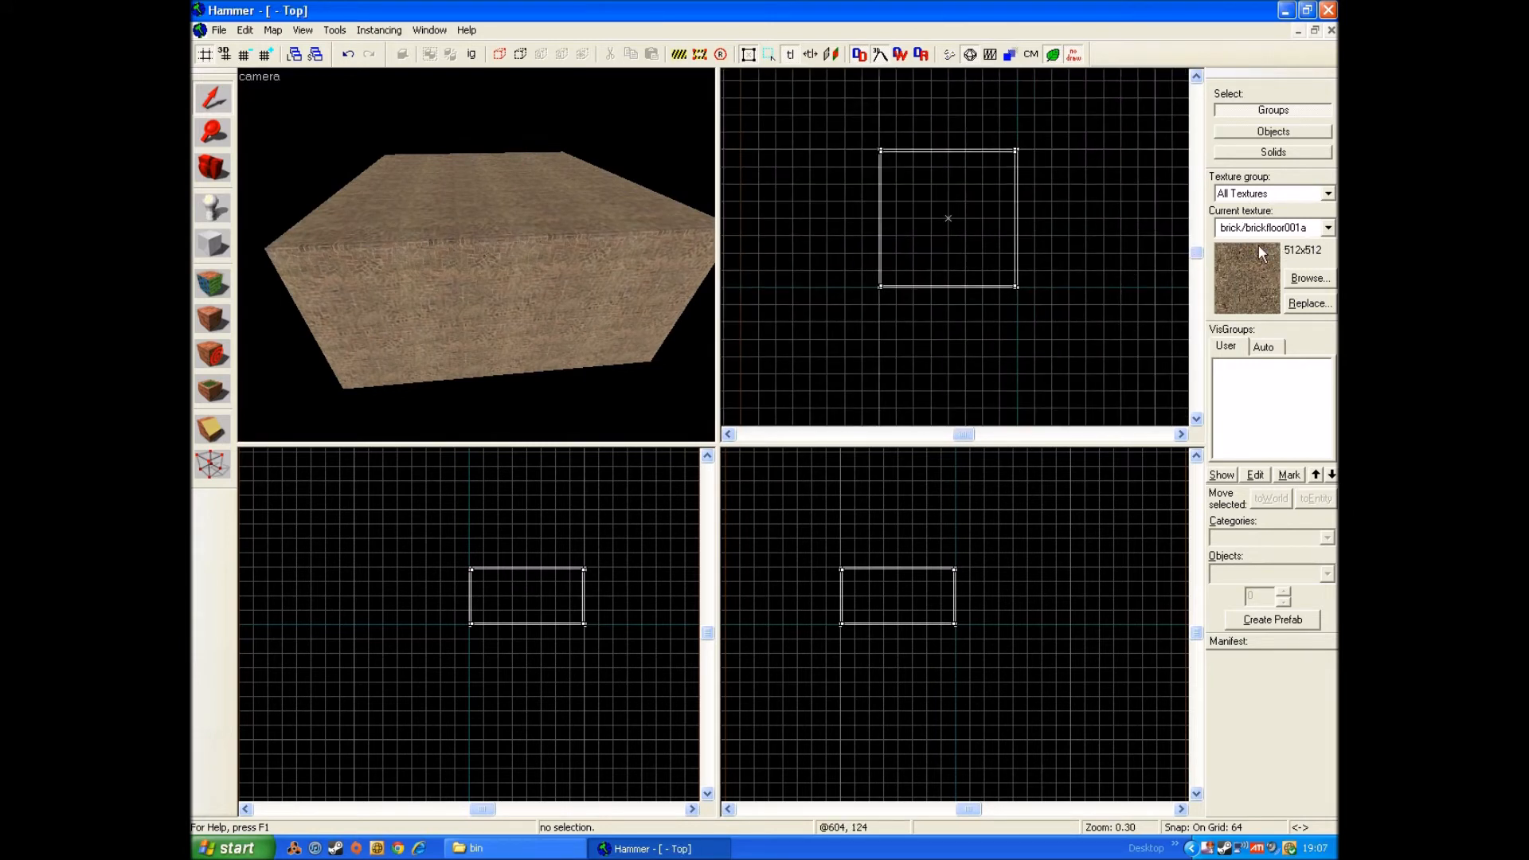
{"action": "left_click", "coordinate": [1309, 280]}
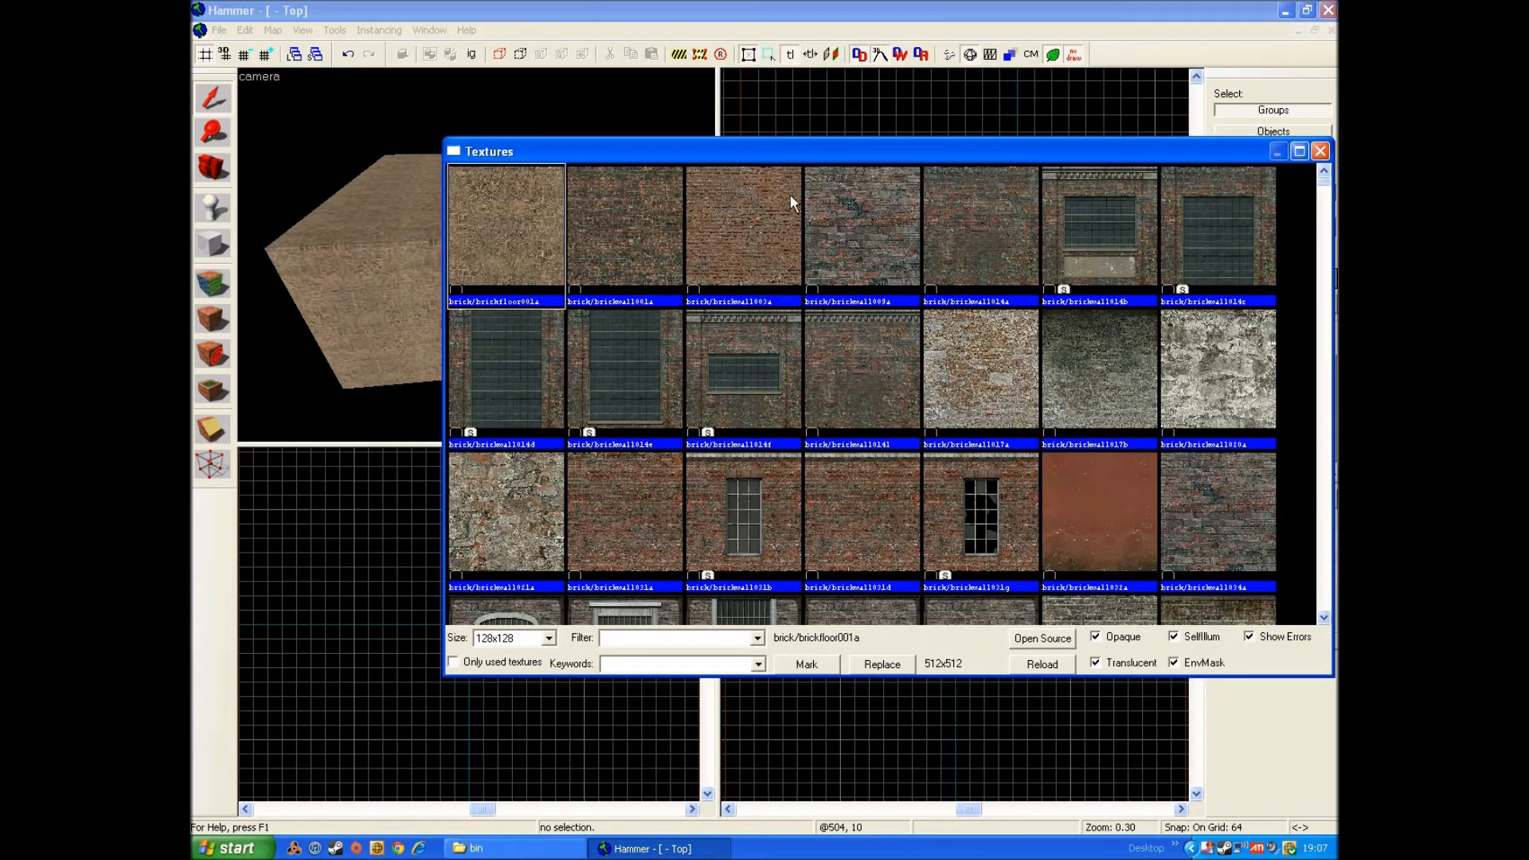
{"action": "type", "text": "nodraw"}
{"action": "mouse_move", "coordinate": [668, 163]}
{"action": "left_mouse_down"}
{"action": "mouse_move", "coordinate": [715, 298]}
{"action": "mouse_move", "coordinate": [902, 269]}
{"action": "mouse_move", "coordinate": [948, 182]}
{"action": "left_mouse_up"}
{"action": "double_click", "coordinate": [790, 250]}
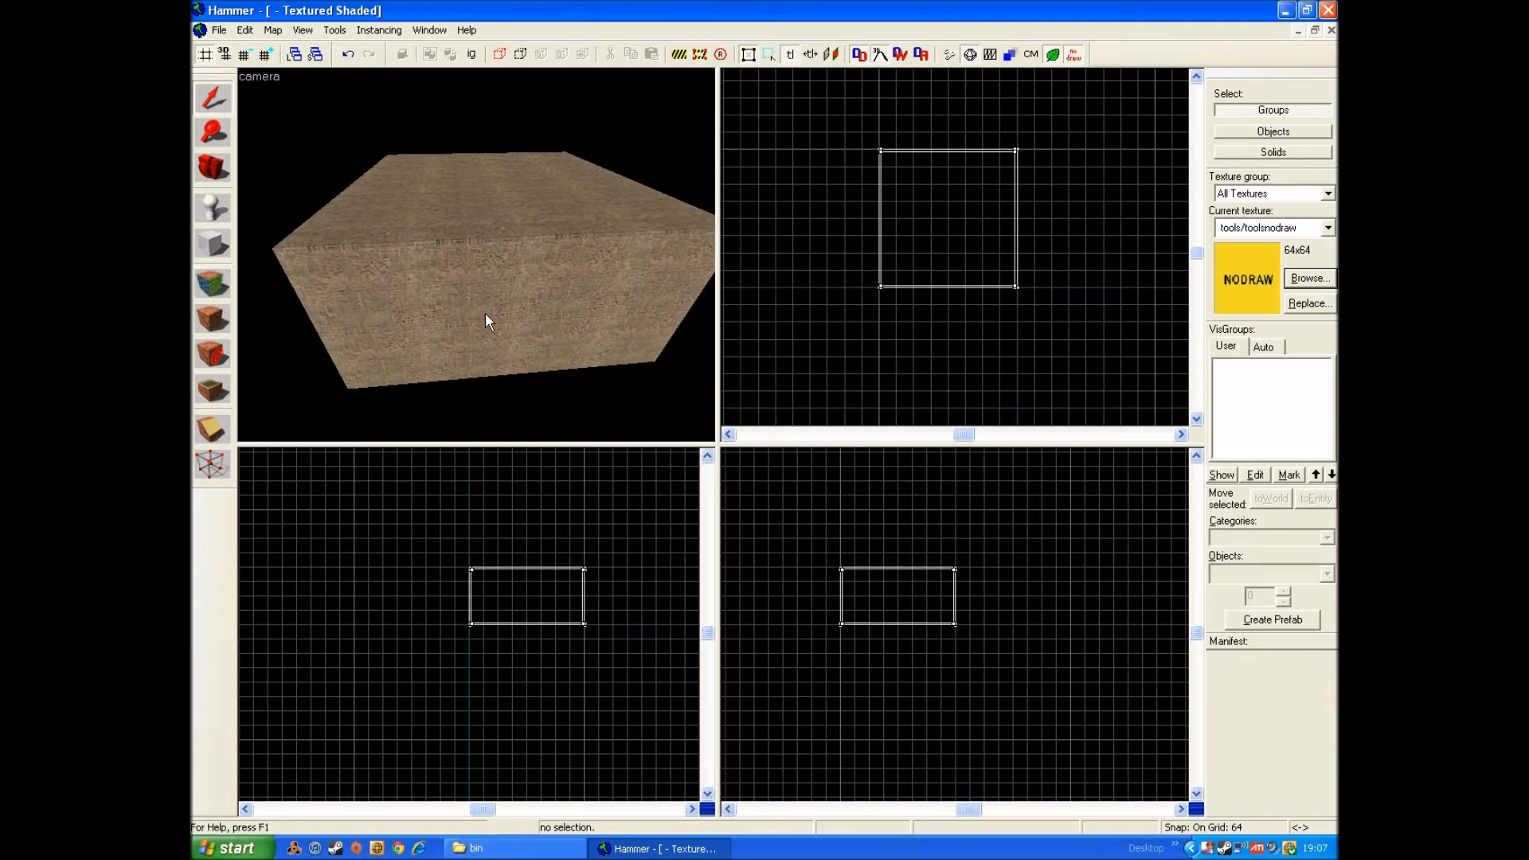
- Open the Face Edit Sheet and apply the nodraw texture to the room's roof and one long outer wall, including the edge strip between them
{"action": "key", "text": "d"}
{"action": "key", "text": "a"}
{"action": "key", "text": "d"}
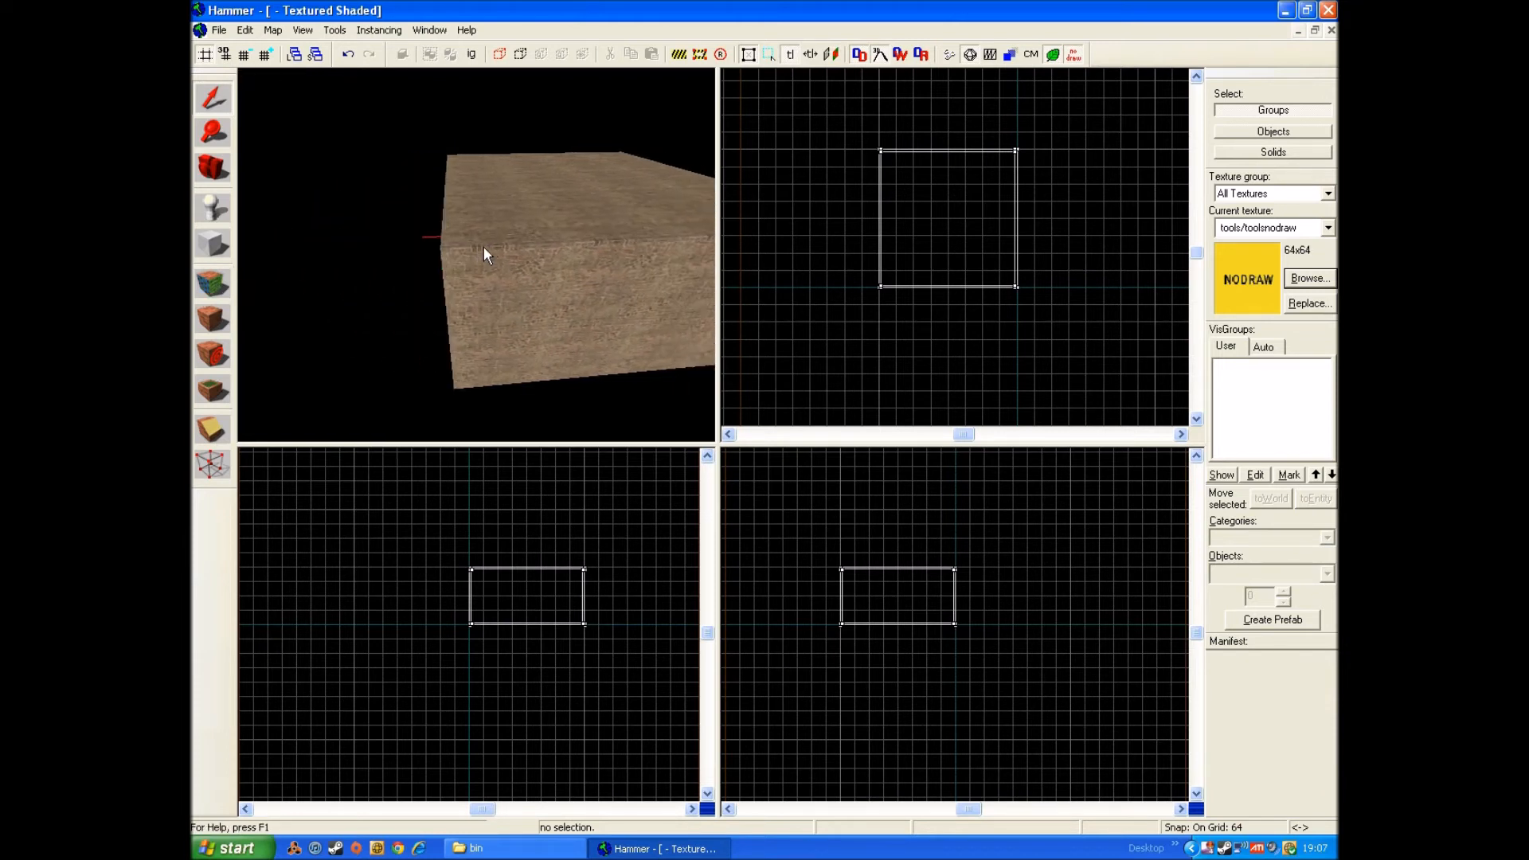
{"action": "key", "text": "d"}
{"action": "key", "text": "Left"}
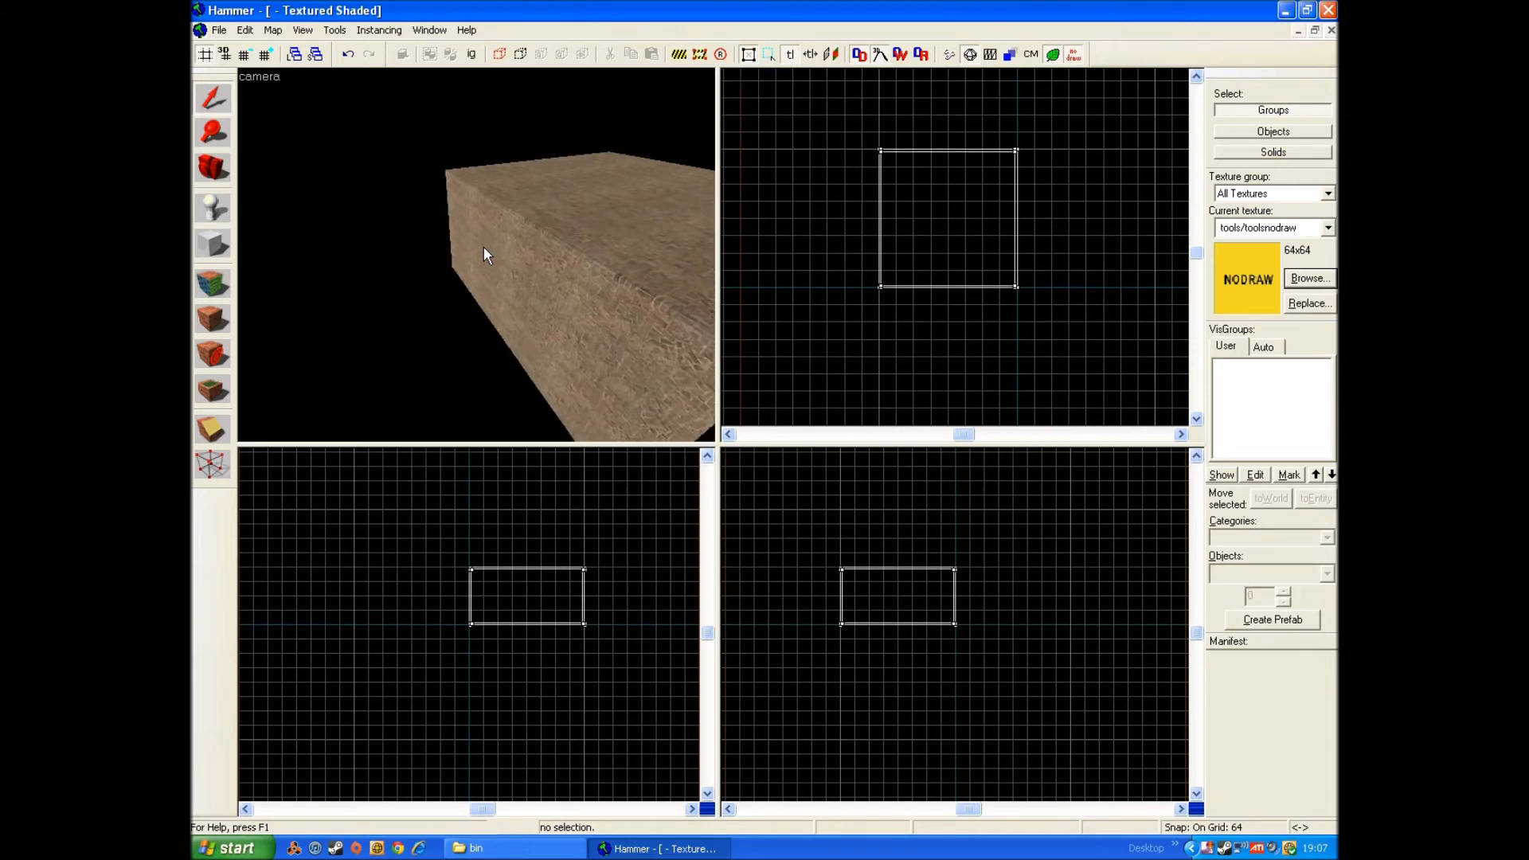
{"action": "key", "text": "d"}
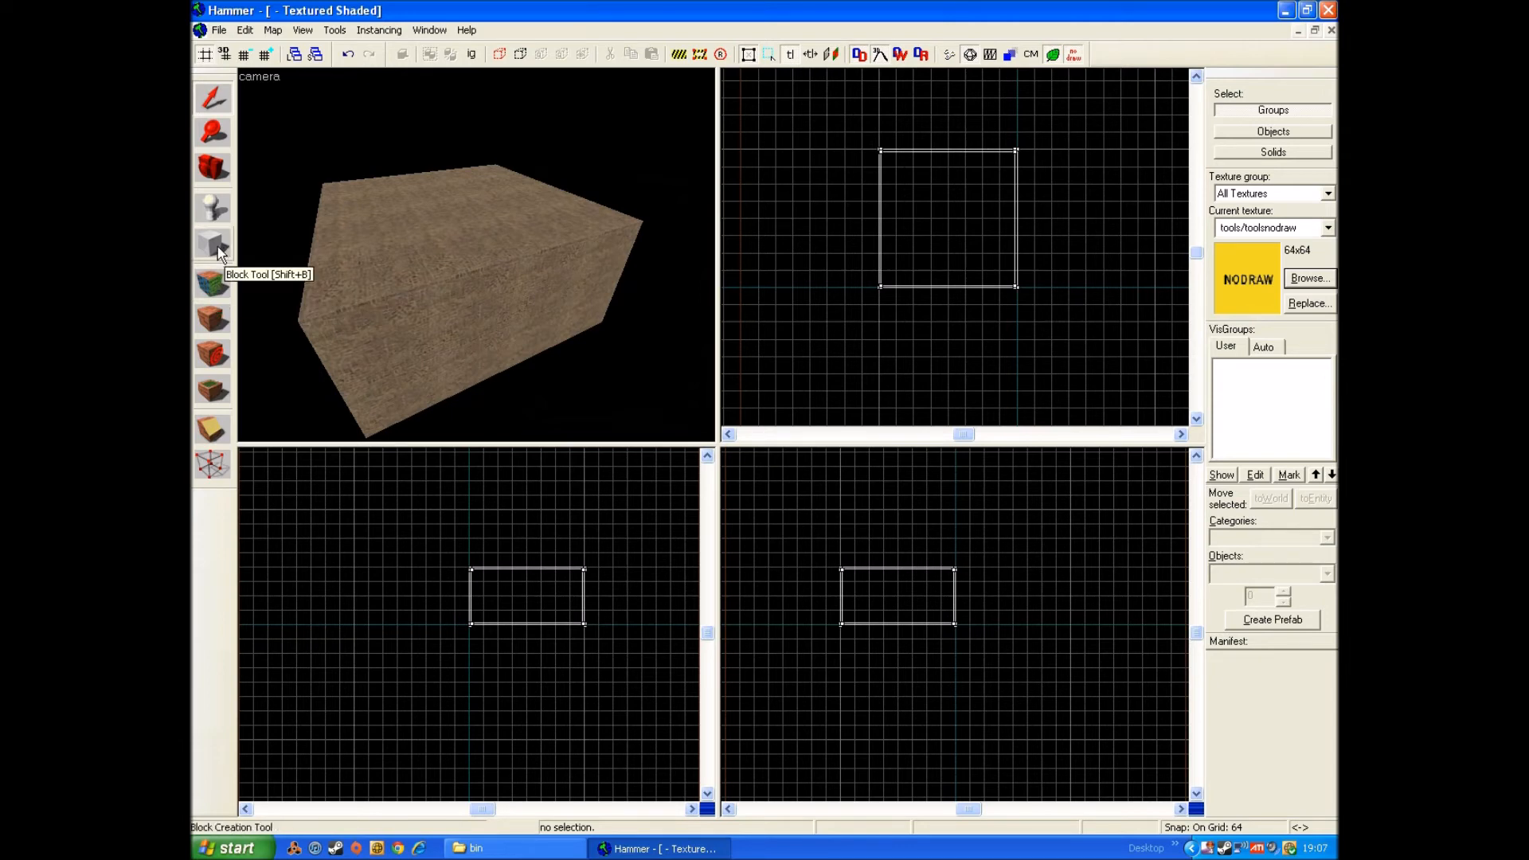
{"action": "left_click", "coordinate": [211, 281]}
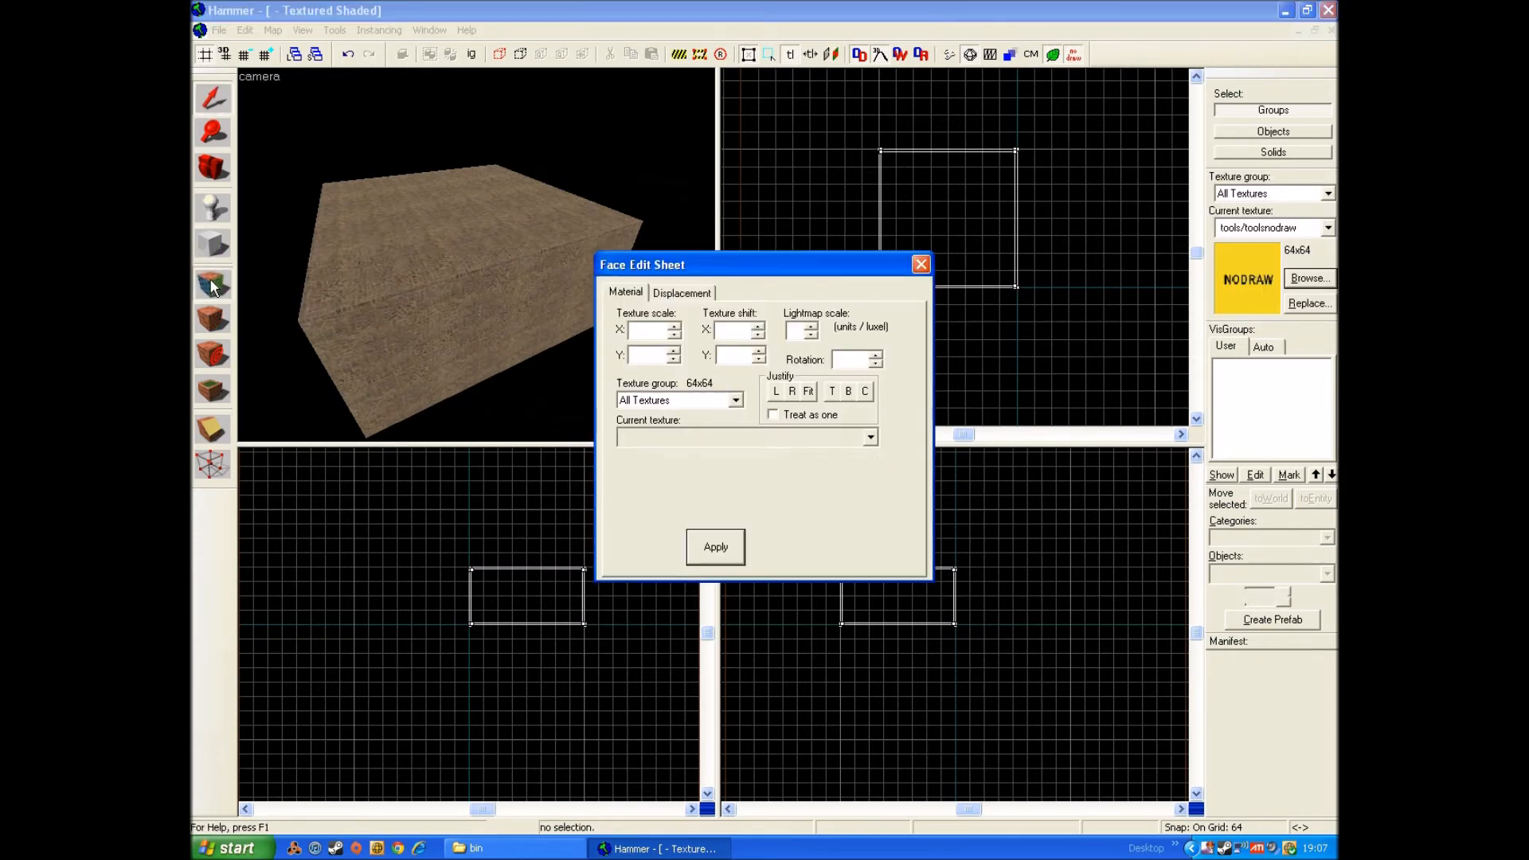
{"action": "left_click_drag", "start_coordinate": [733, 266], "coordinate": [888, 182]}
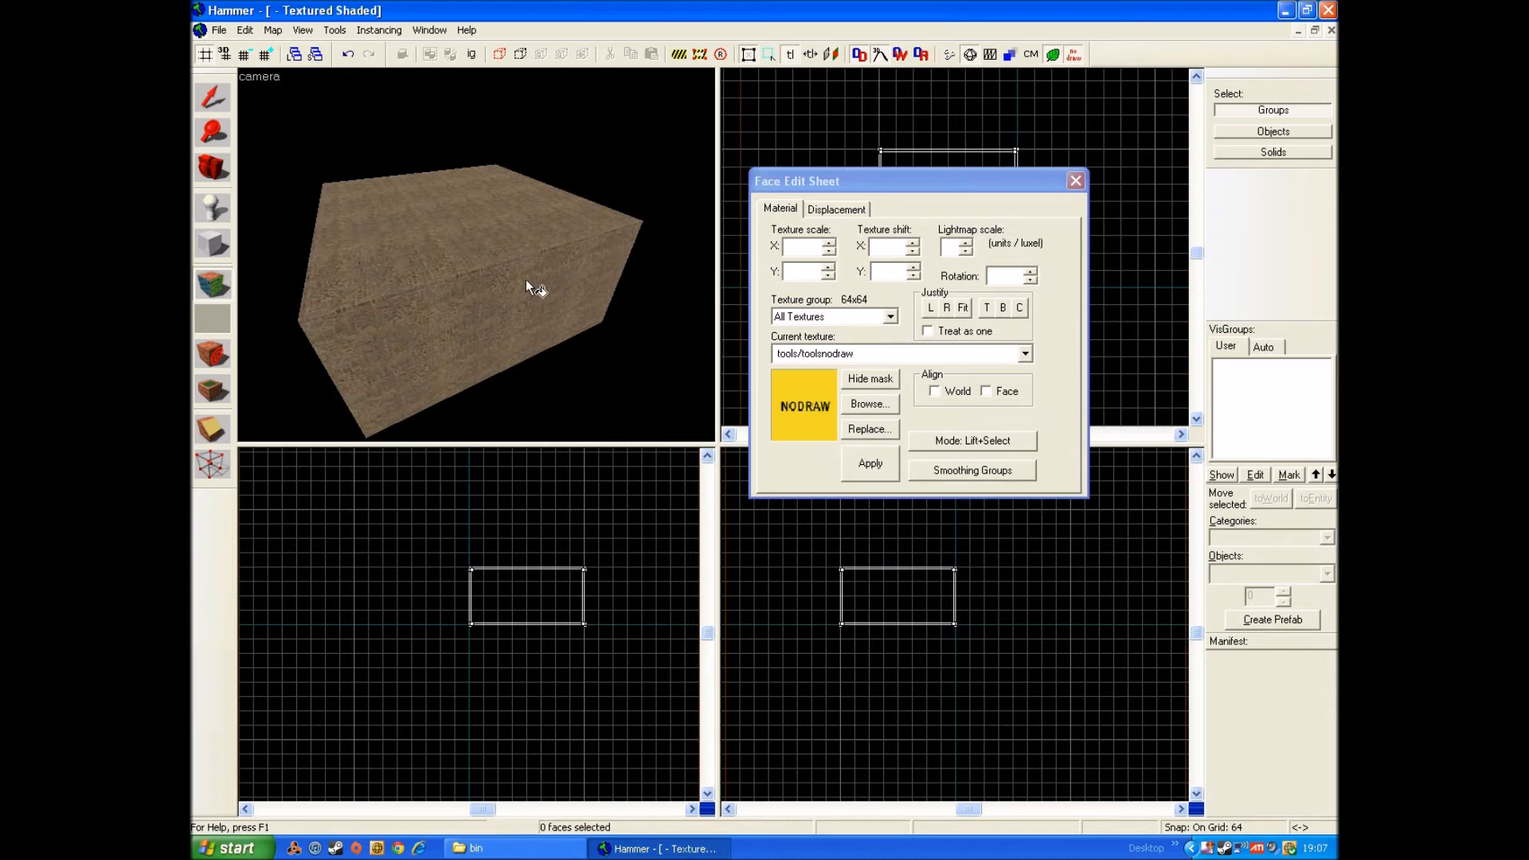
{"action": "right_click", "coordinate": [512, 297]}
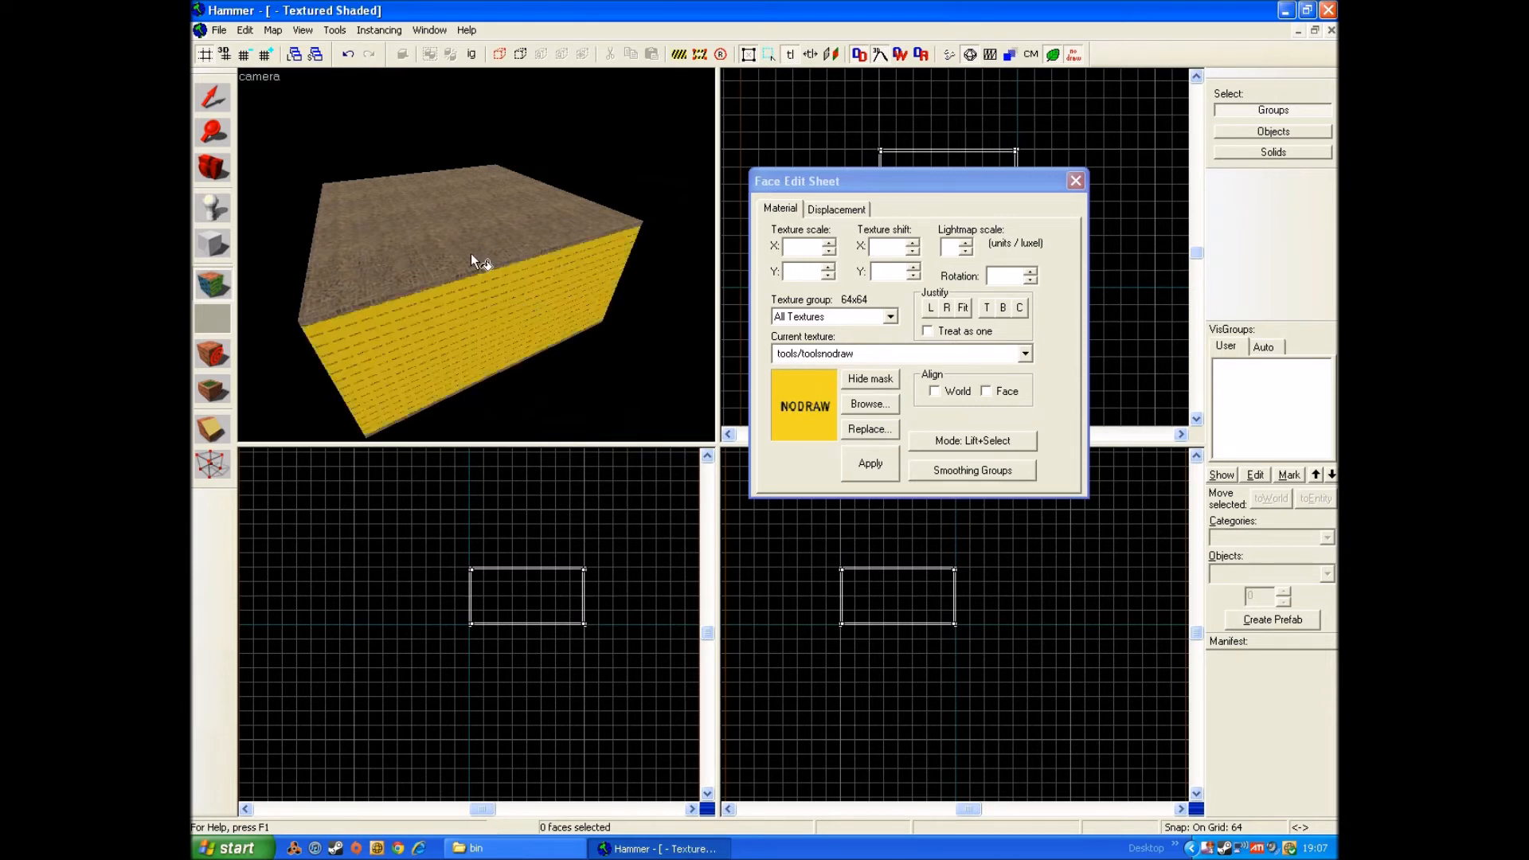
{"action": "right_click", "coordinate": [470, 253]}
{"action": "right_click", "coordinate": [471, 278]}
- Apply the nodraw texture to the next two outer walls of the room and their exposed edge strips
{"action": "key", "text": "a"}
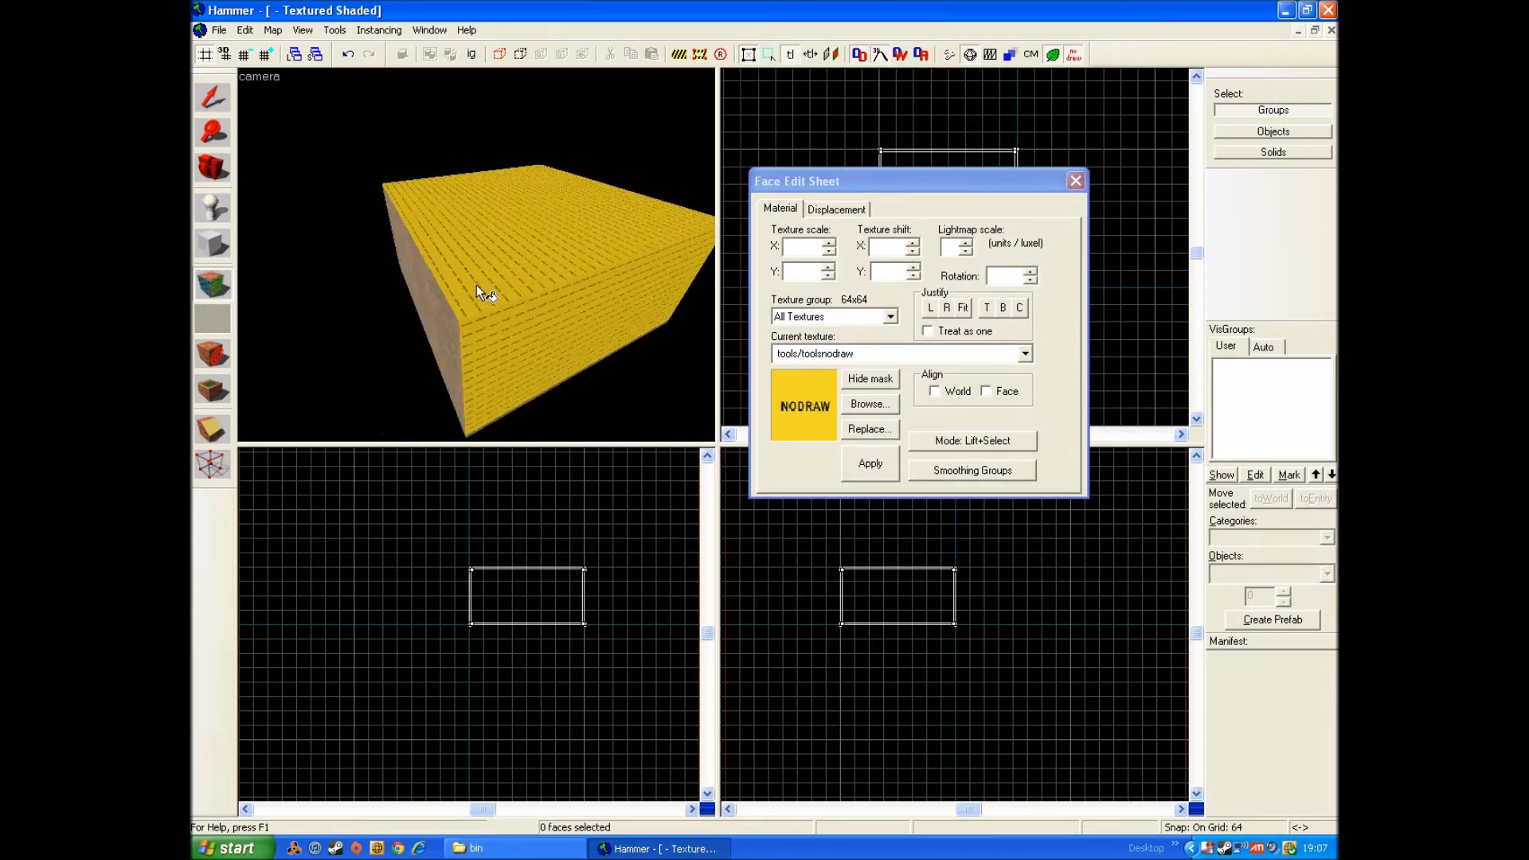
{"action": "right_click", "coordinate": [523, 299]}
{"action": "right_click", "coordinate": [536, 280]}
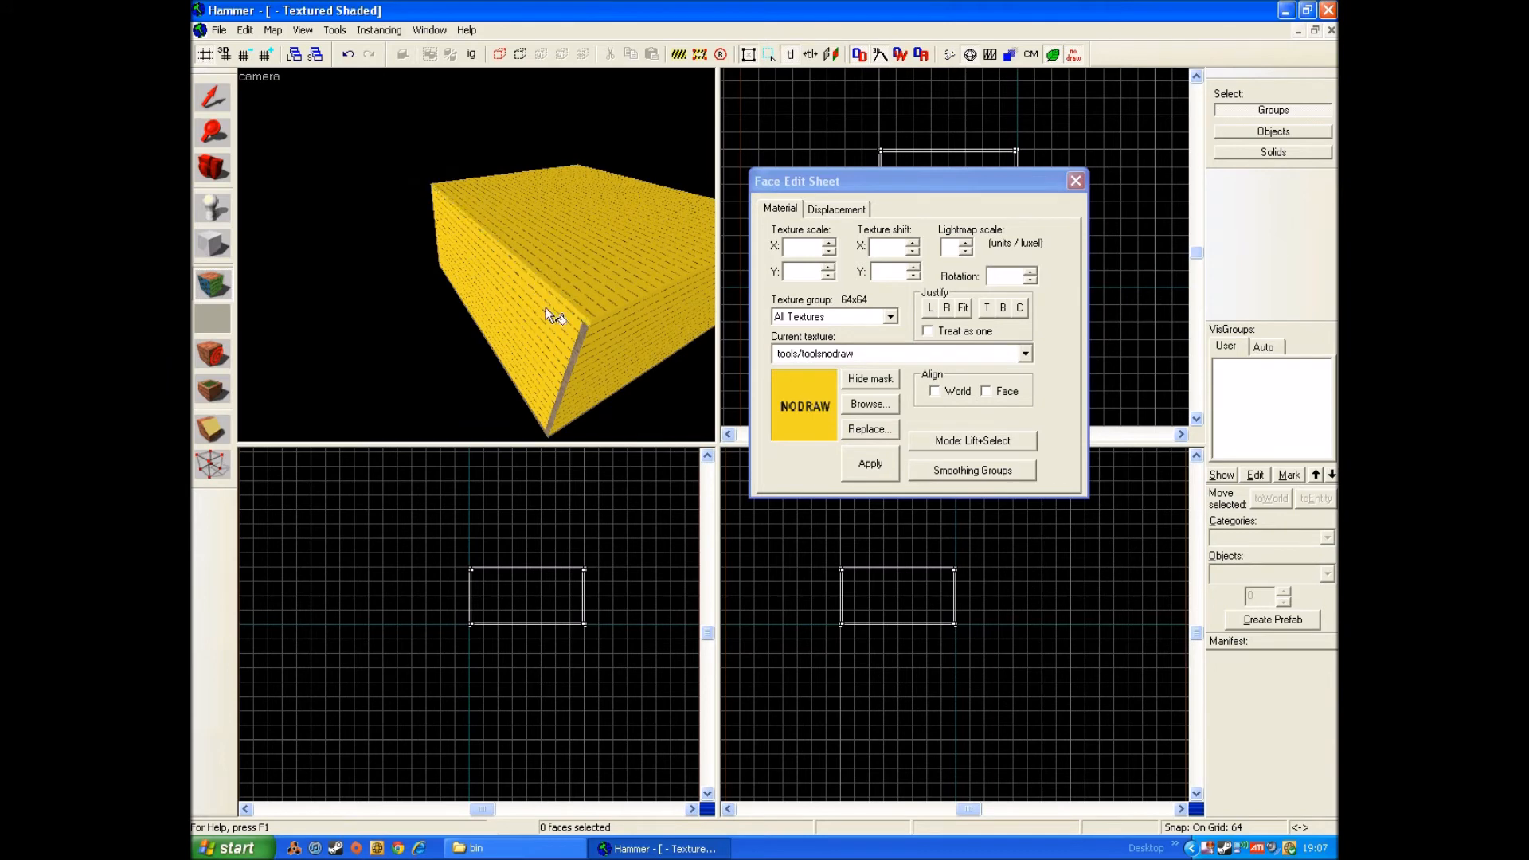
{"action": "right_click", "coordinate": [575, 352]}
{"action": "key", "text": "z"}
{"action": "key", "text": "w"}
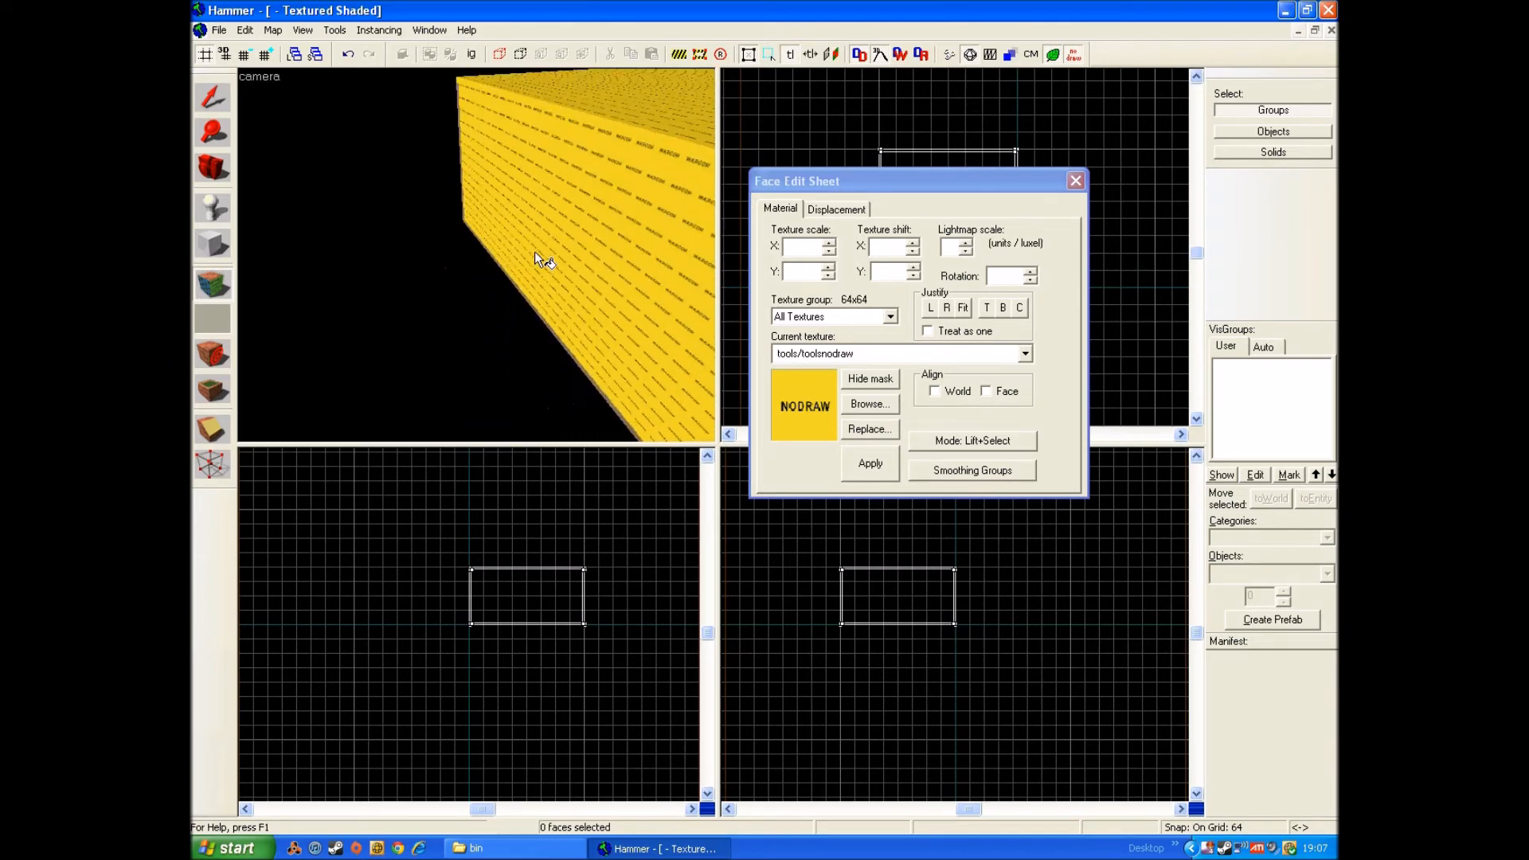
{"action": "key", "text": "s"}
{"action": "key", "text": "z"}
{"action": "right_click", "coordinate": [484, 305]}
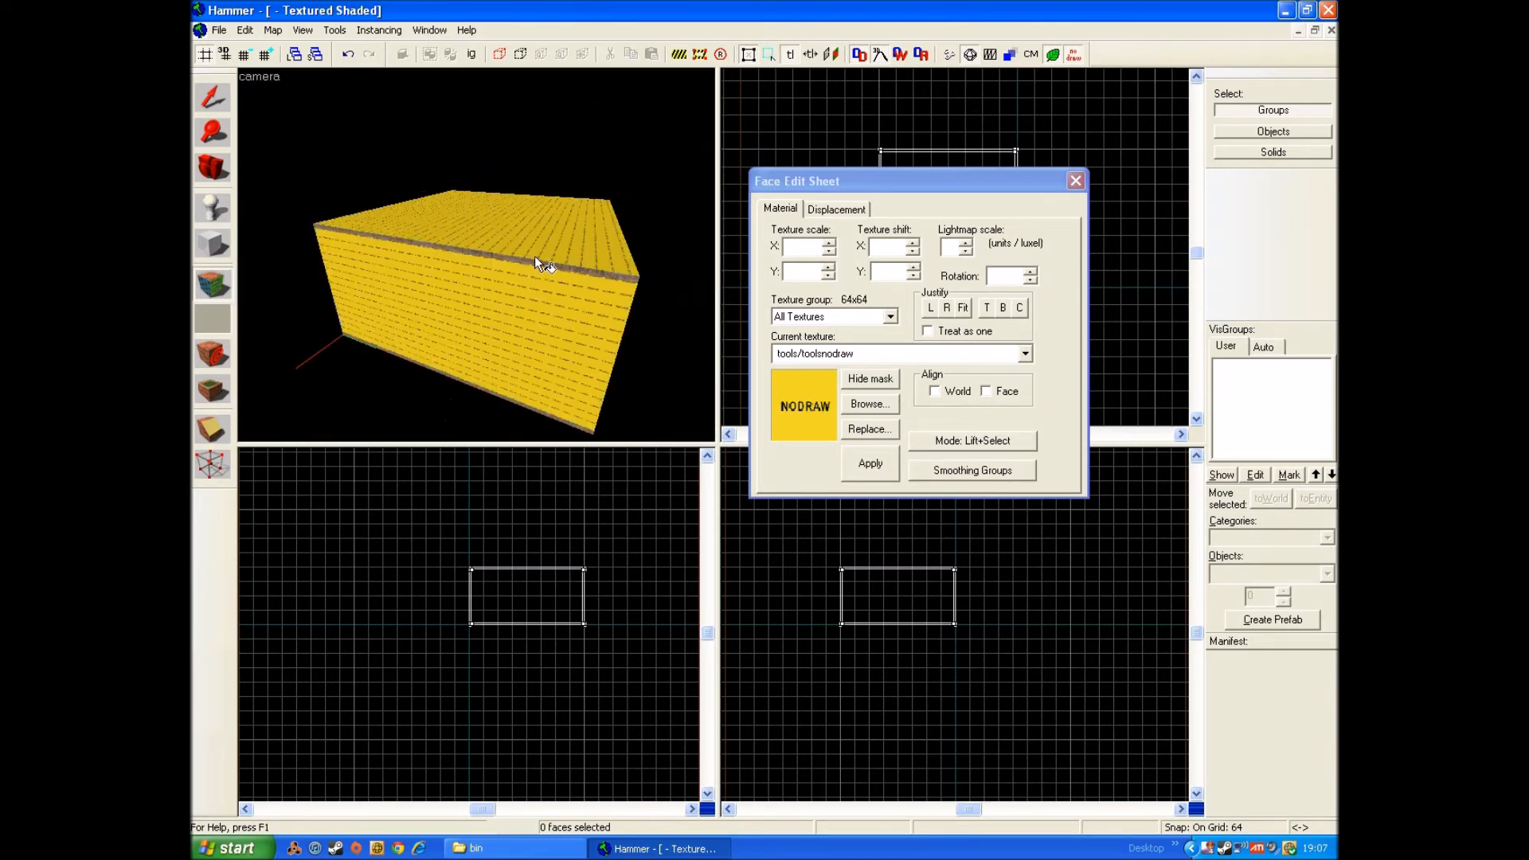
{"action": "right_click", "coordinate": [534, 260]}
- Apply the nodraw texture to the last outer wall, its upper edge strip and the underside of the room
{"action": "key", "text": "z"}
{"action": "key", "text": "a"}
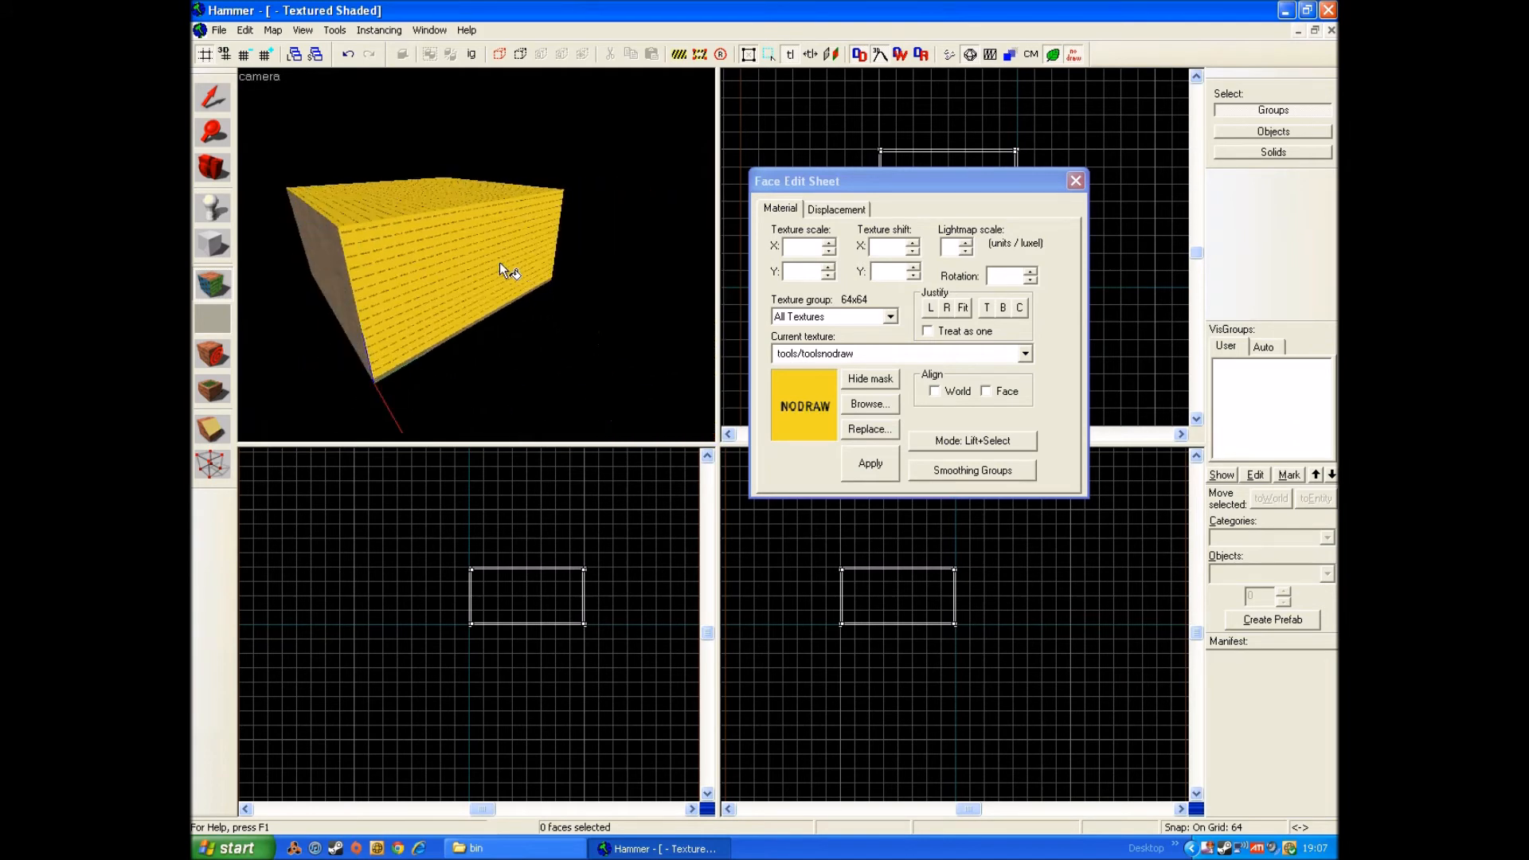
{"action": "right_click", "coordinate": [536, 243]}
{"action": "right_click", "coordinate": [525, 231]}
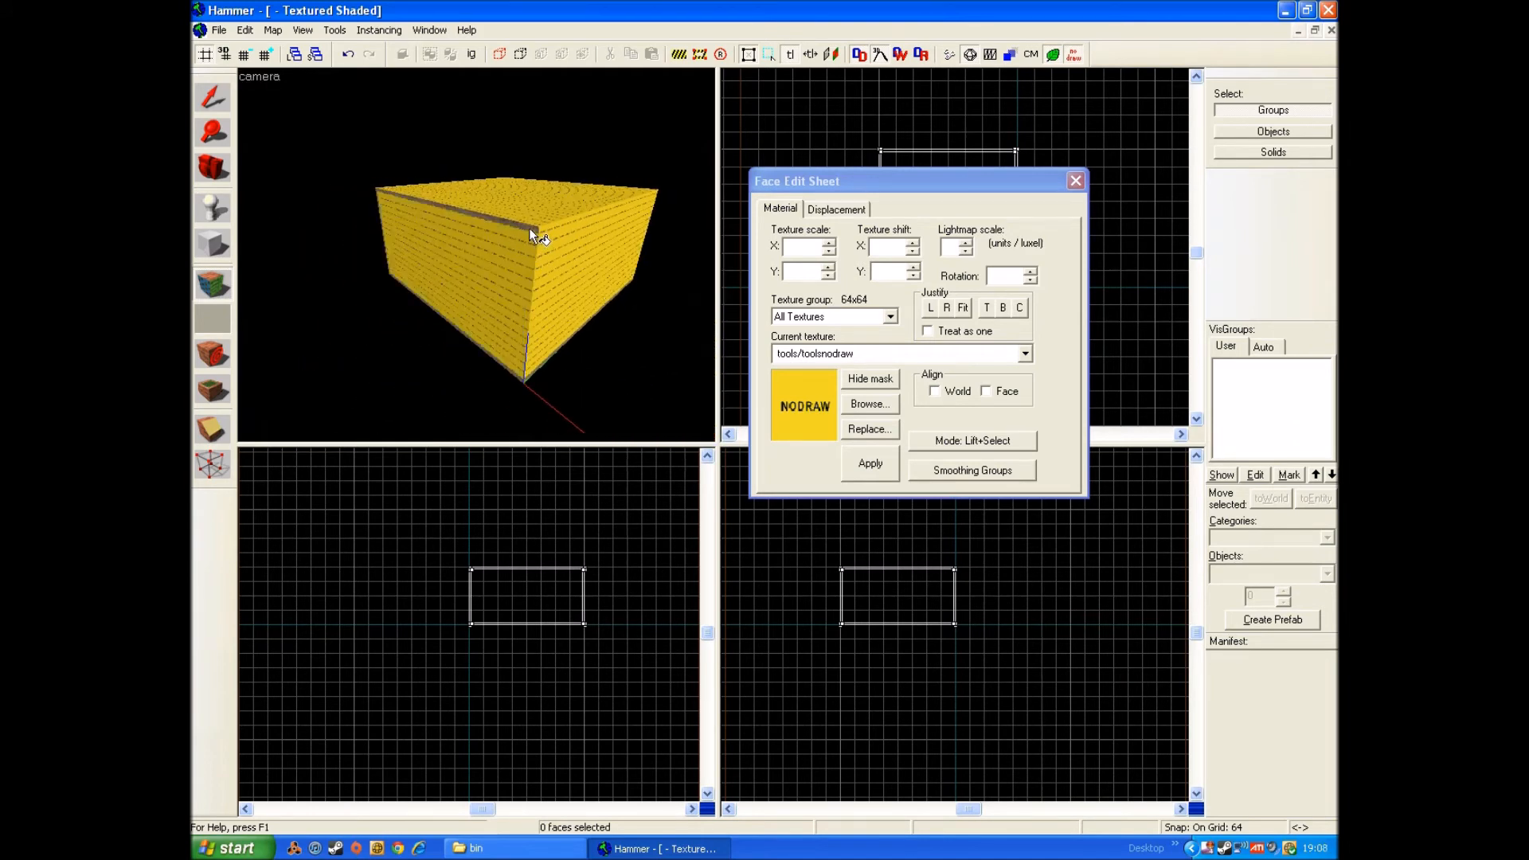
{"action": "key", "text": "z"}
{"action": "key", "text": "w"}
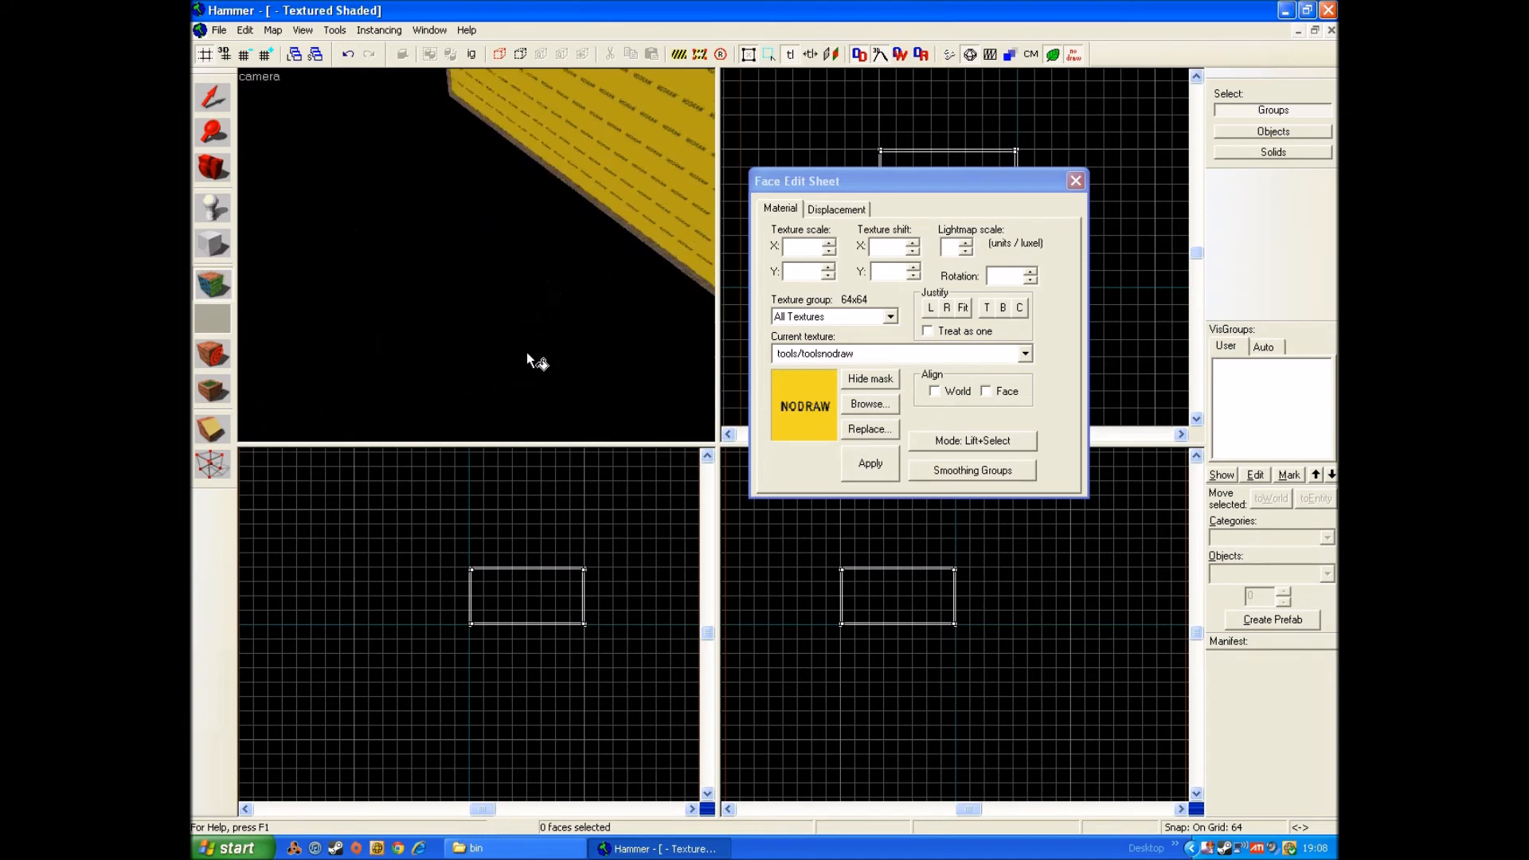
{"action": "key", "text": "s"}
{"action": "key", "text": "z"}
{"action": "right_click", "coordinate": [517, 256]}
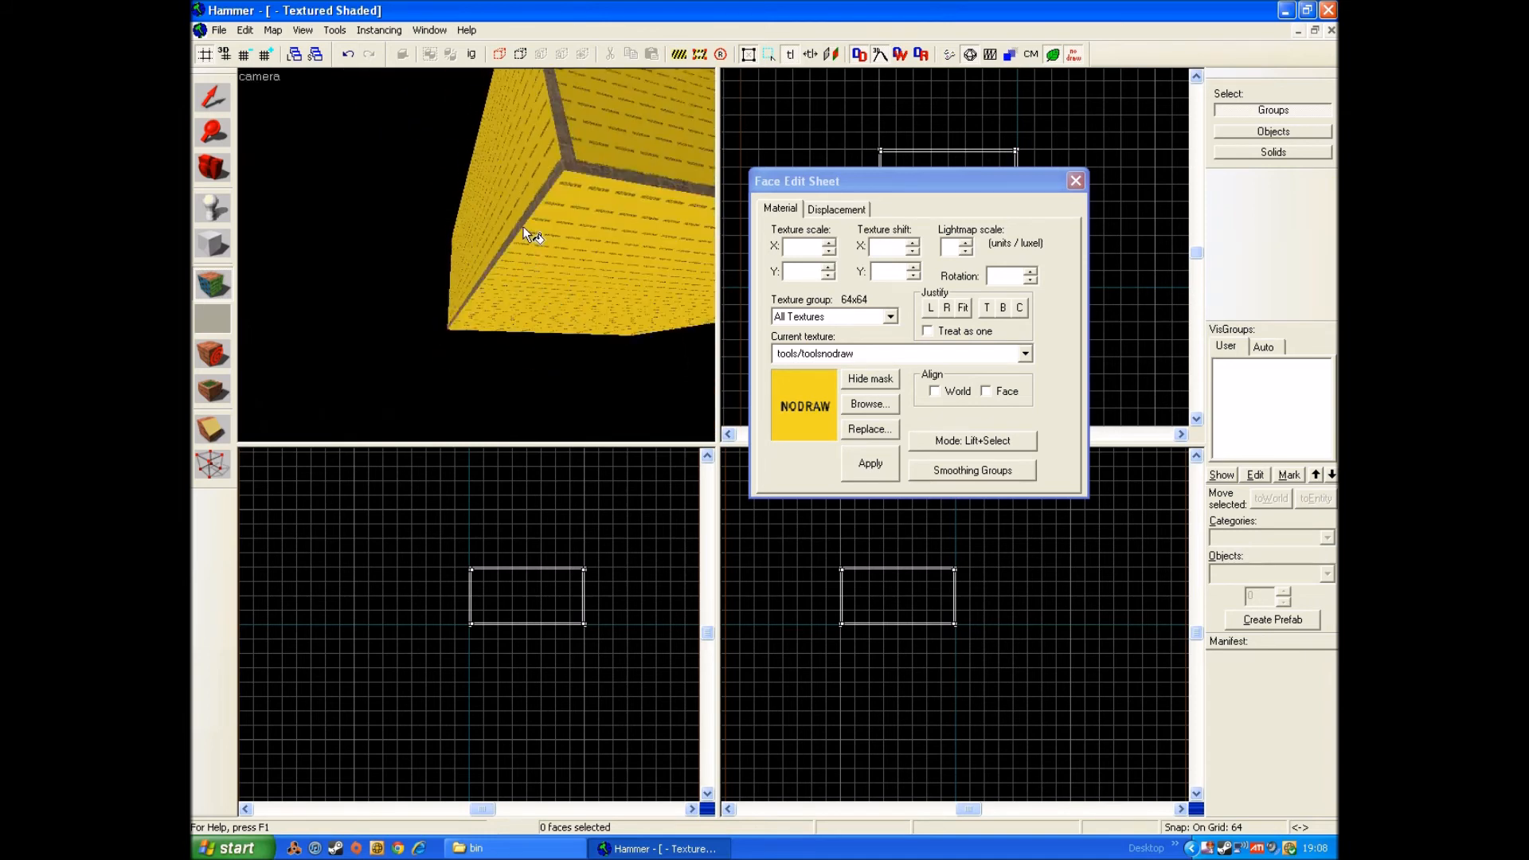
- Cover the brick edge strips around the room's underside and vertical corner with the nodraw texture
{"action": "right_click", "coordinate": [559, 172]}
{"action": "right_click", "coordinate": [568, 164]}
{"action": "key", "text": "d"}
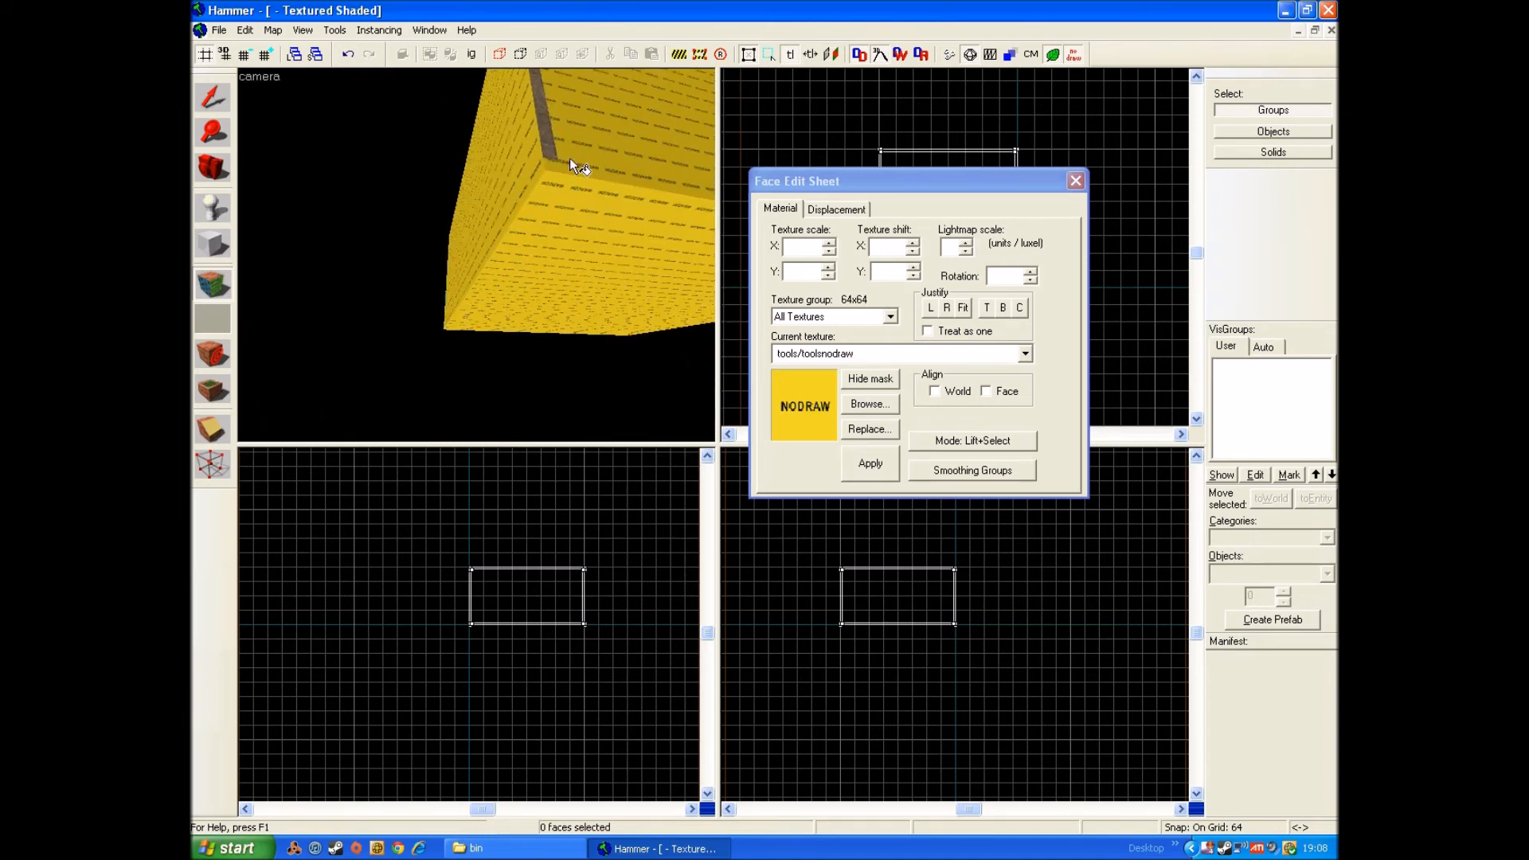
{"action": "right_click", "coordinate": [521, 137]}
{"action": "key", "text": "z"}
{"action": "key", "text": "d"}
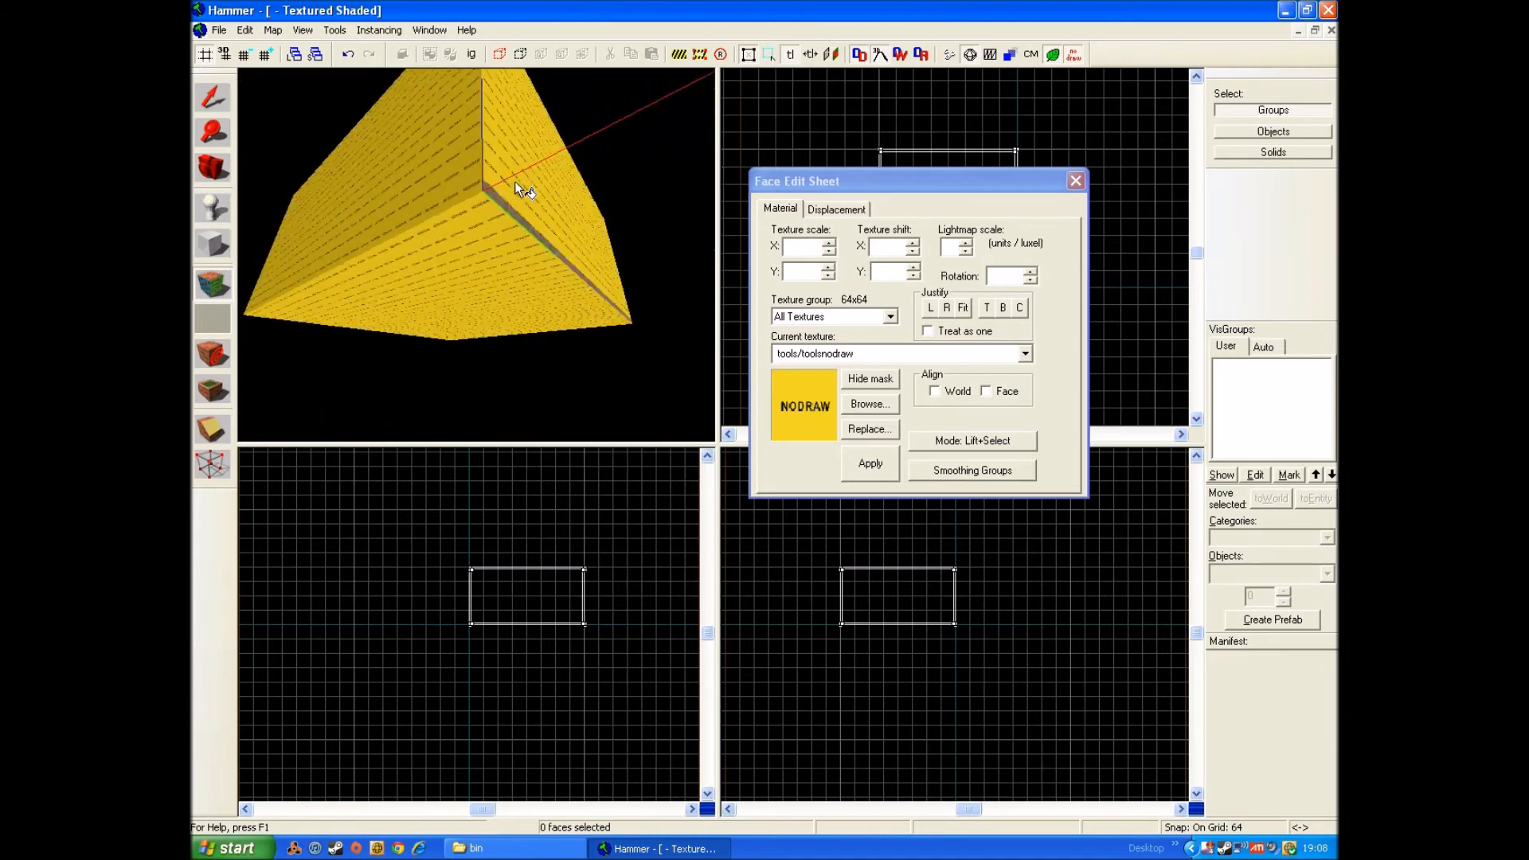
{"action": "key", "text": "d"}
{"action": "key", "text": "z"}
{"action": "right_click", "coordinate": [476, 248]}
- Circle the room's exterior and apply nodraw to the leftover strip along the lower edge
{"action": "key", "text": "z"}
{"action": "key", "text": "z"}
{"action": "key", "text": "z"}
{"action": "key", "text": "z"}
{"action": "key", "text": "s"}
{"action": "key", "text": "a"}
{"action": "key", "text": "d"}
{"action": "key", "text": "Left"}
{"action": "key", "text": "d"}
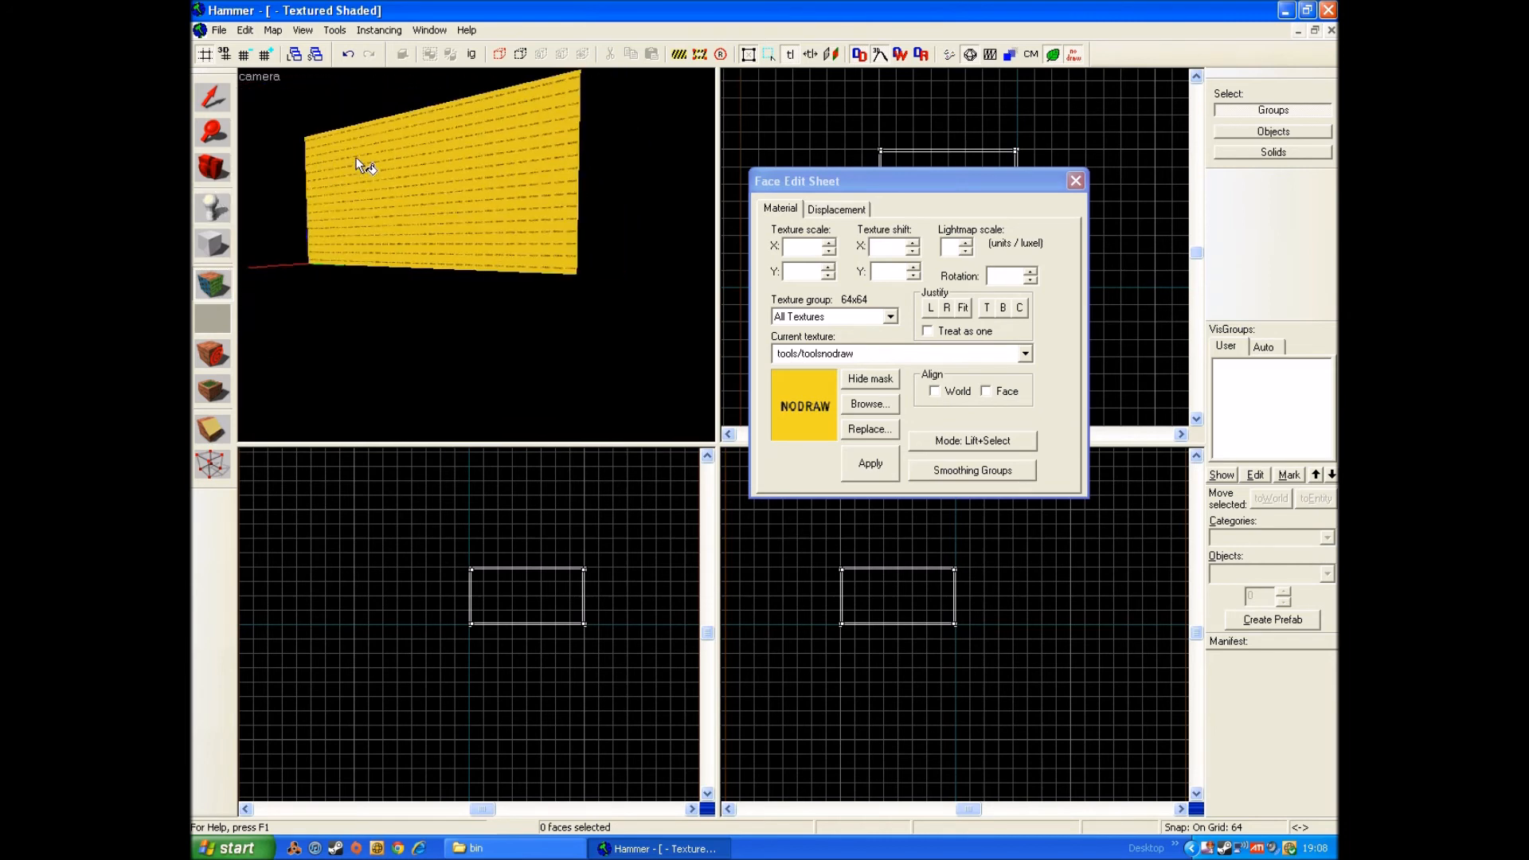
{"action": "right_click", "coordinate": [461, 238]}
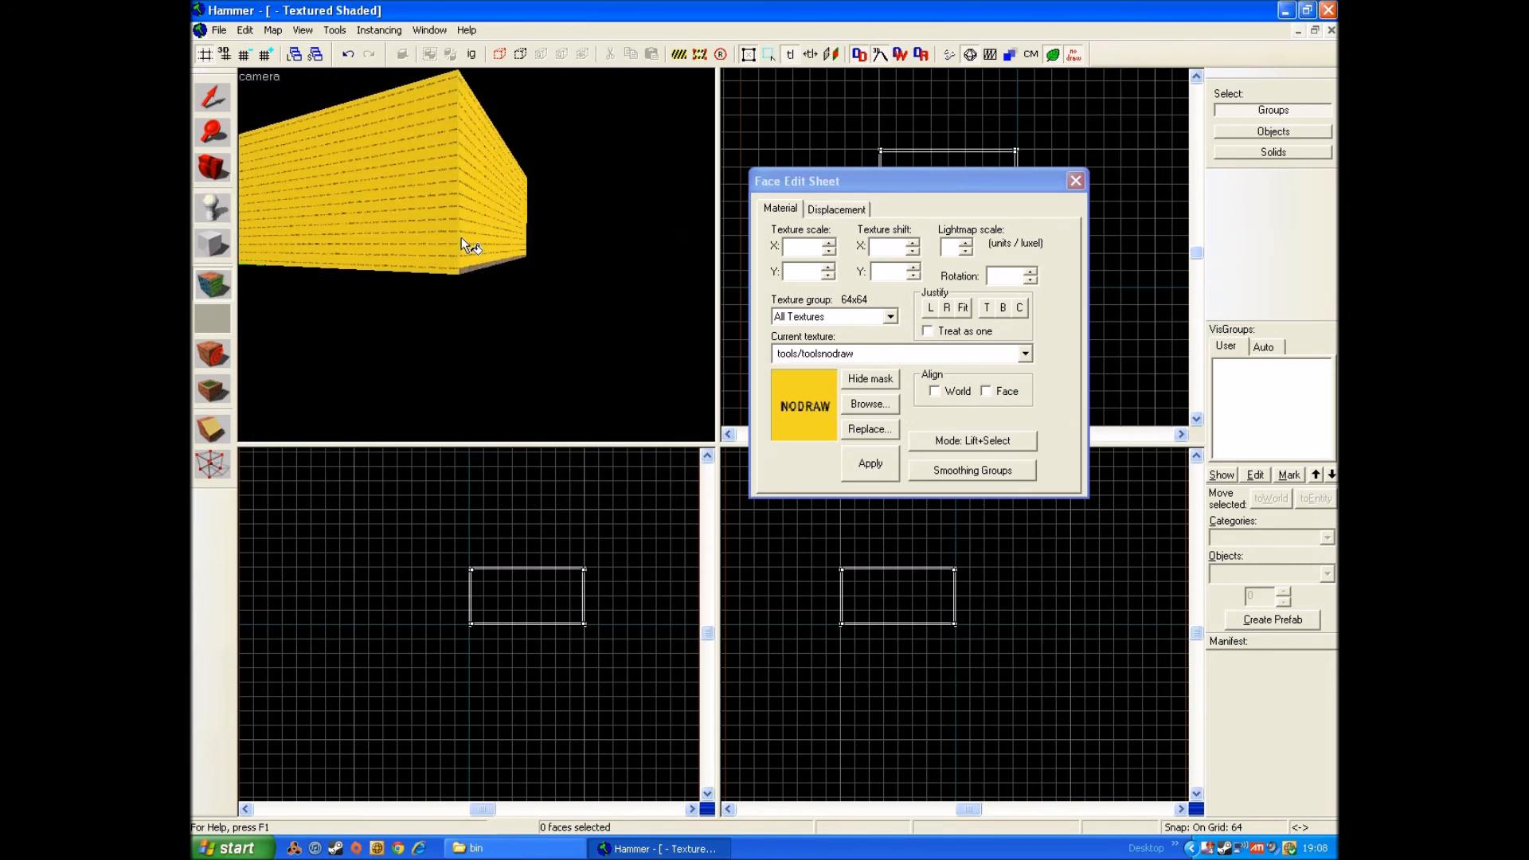
{"action": "right_click", "coordinate": [479, 265]}
- Inspect the room's exterior from all sides for faces still lacking the nodraw texture
{"action": "key", "text": "a"}
{"action": "key", "text": "Up"}
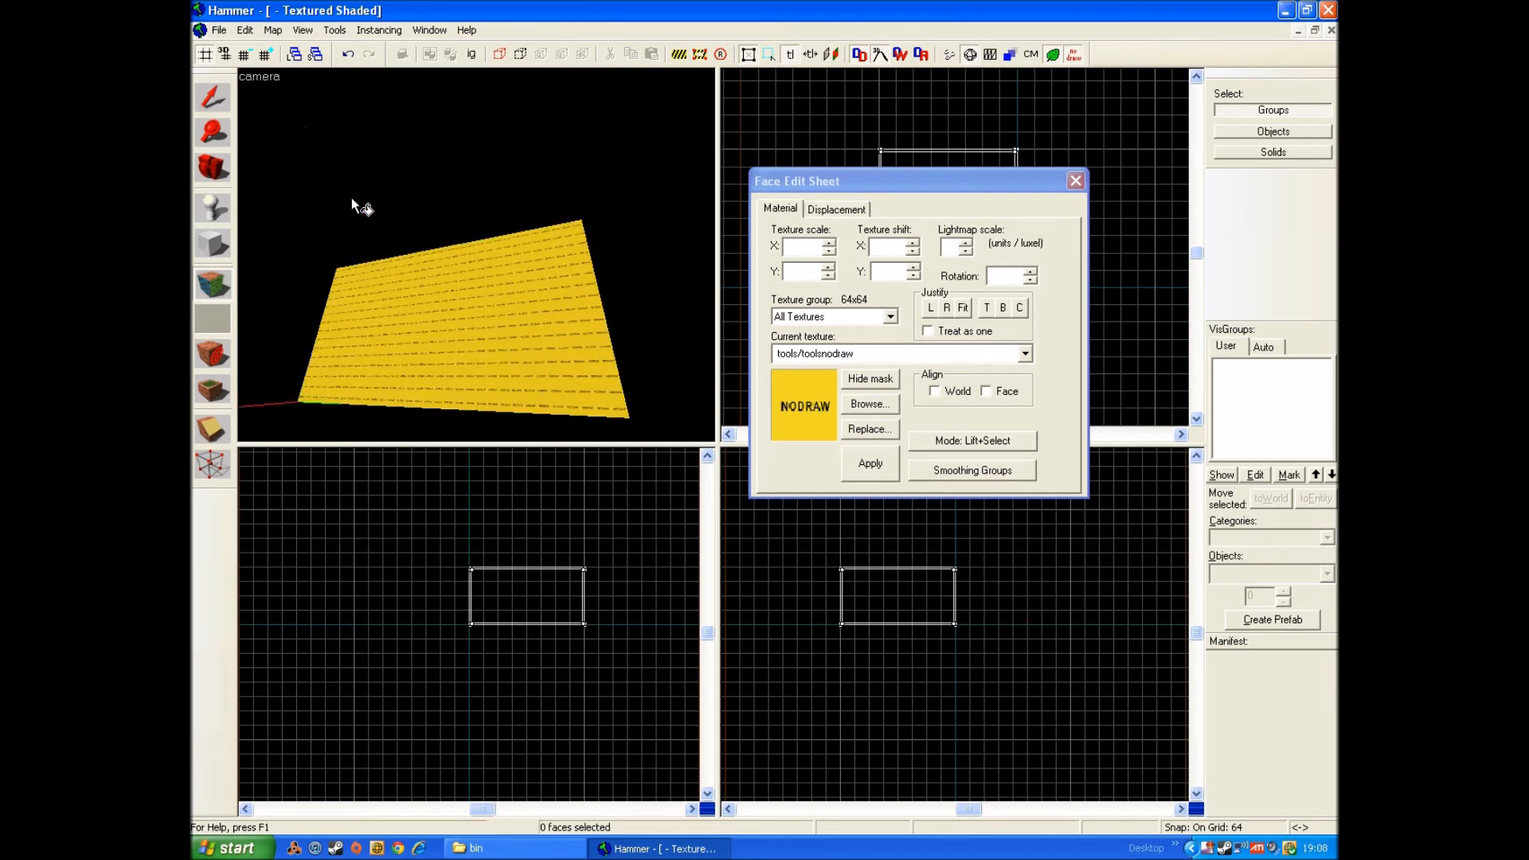
{"action": "key", "text": "w"}
{"action": "key", "text": "s"}
{"action": "key", "text": "d"}
{"action": "key", "text": "a"}
{"action": "key", "text": "Right"}
{"action": "key", "text": "Down"}
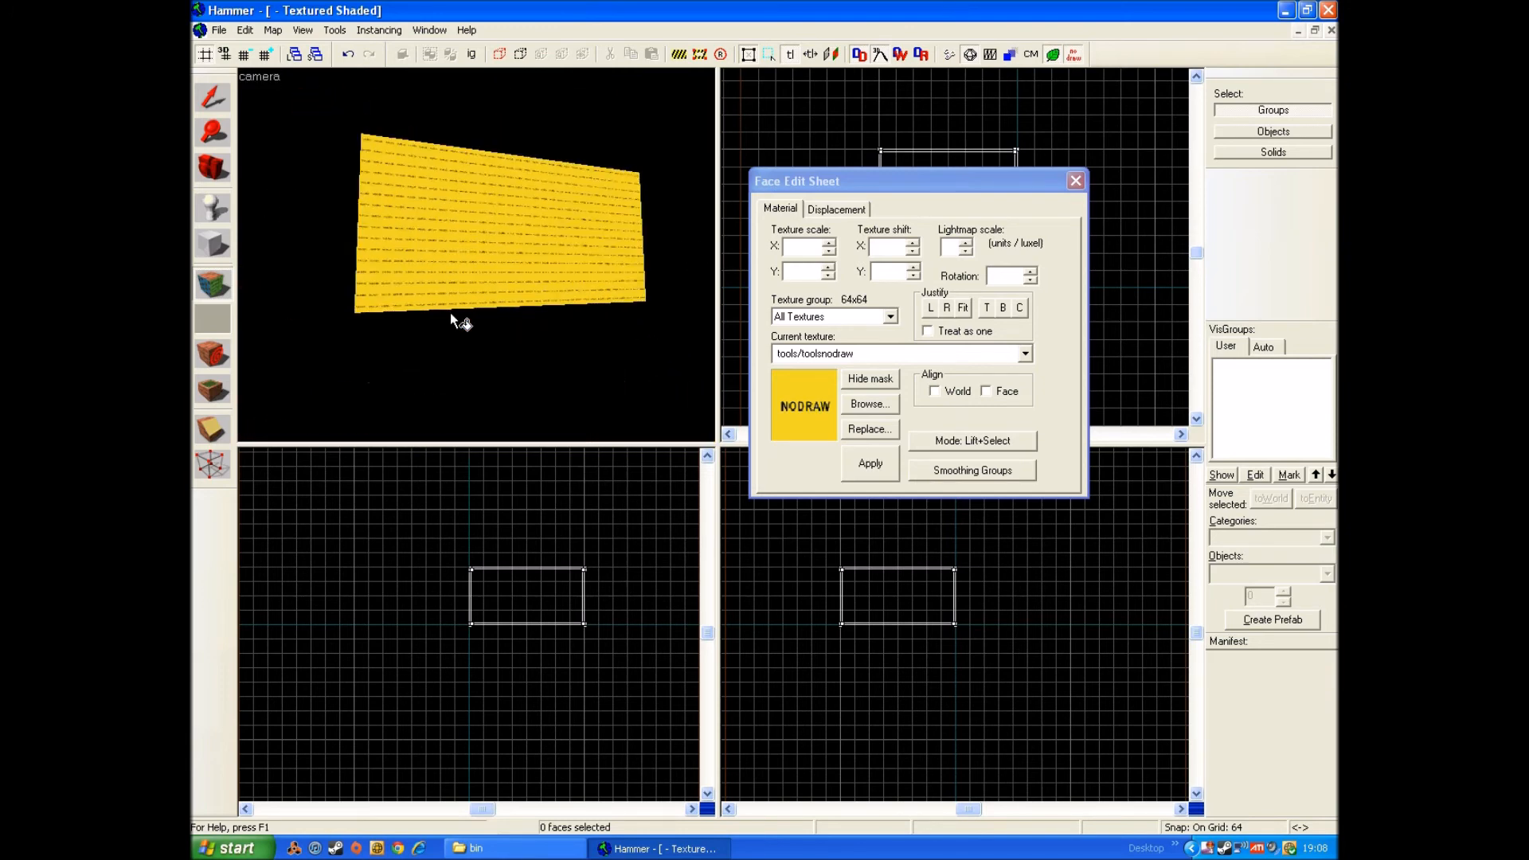
{"action": "key", "text": "w"}
{"action": "key", "text": "d"}
{"action": "key", "text": "Left"}
{"action": "key", "text": "s"}
{"action": "key", "text": "a"}
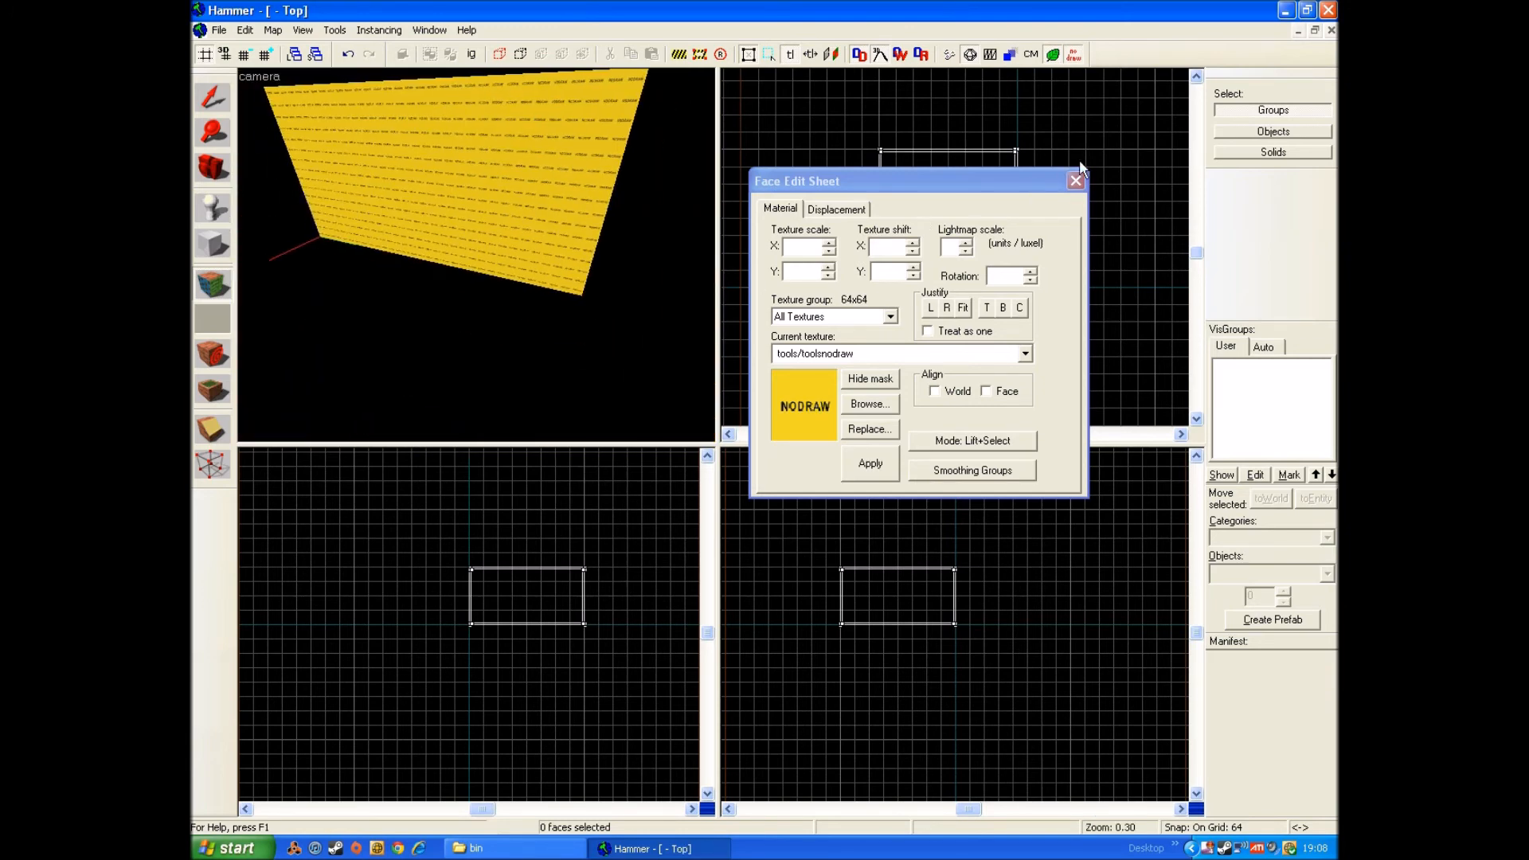
- Close the Face Edit Sheet, filter the texture browser by brick and make brick/brickwall003a the current texture
{"action": "left_click", "coordinate": [1076, 180]}
{"action": "left_click", "coordinate": [255, 208]}
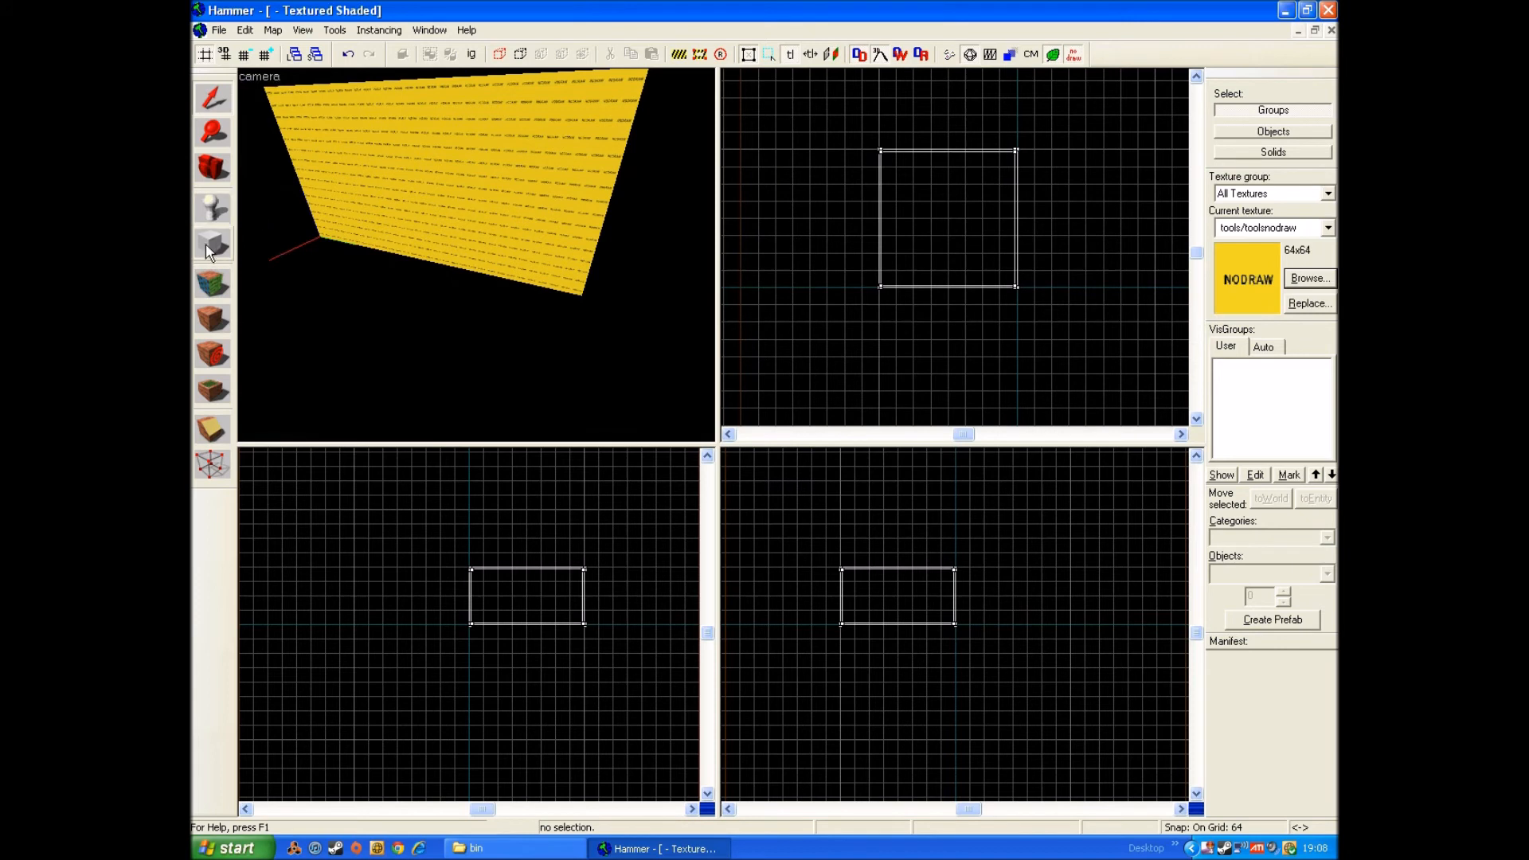
{"action": "left_click", "coordinate": [1308, 278]}
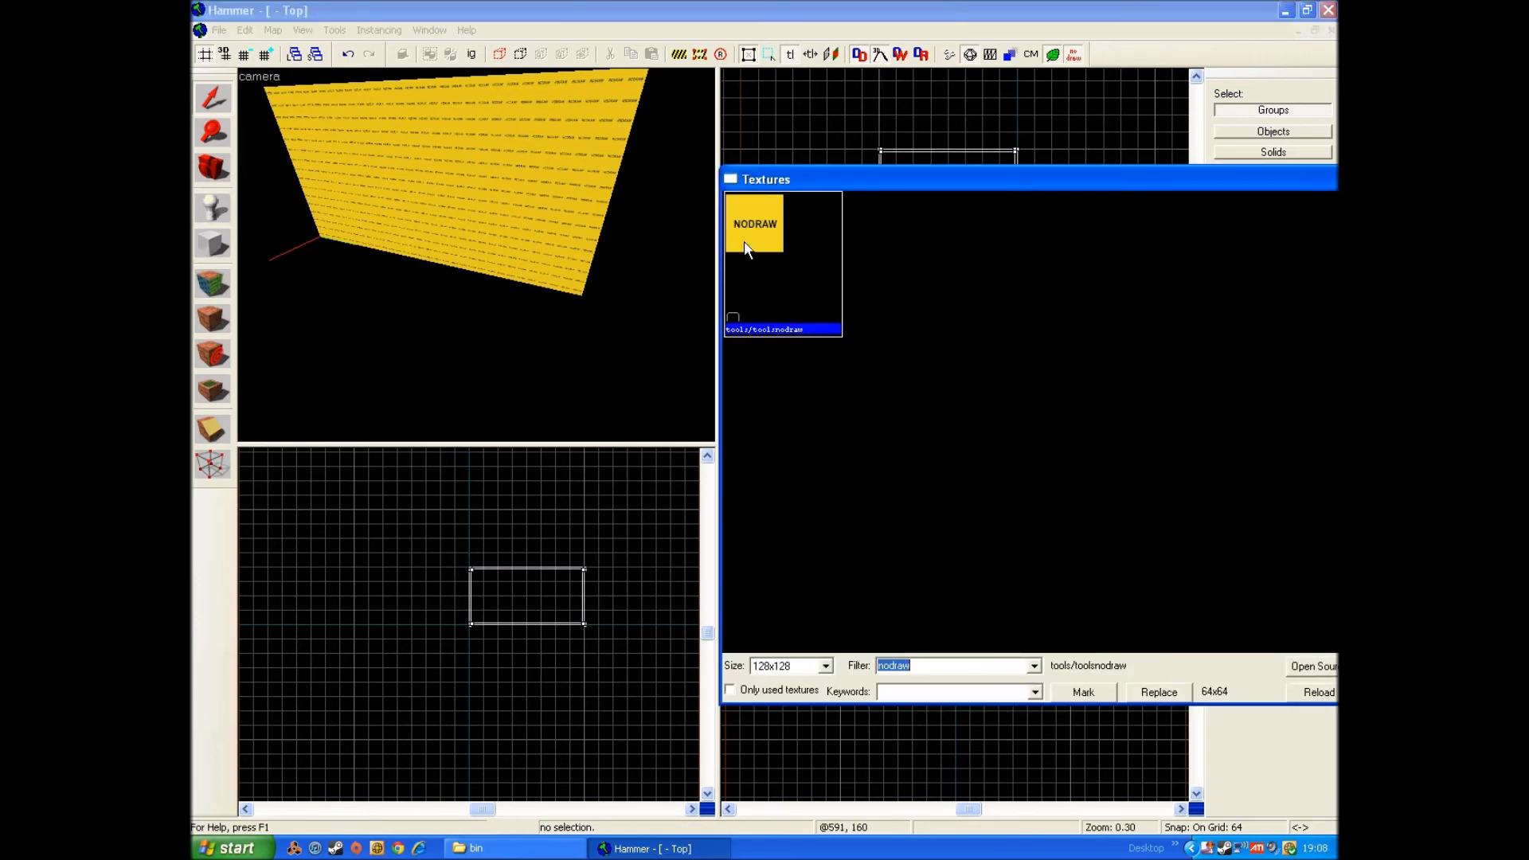
{"action": "left_click_drag", "start_coordinate": [924, 182], "coordinate": [785, 183]}
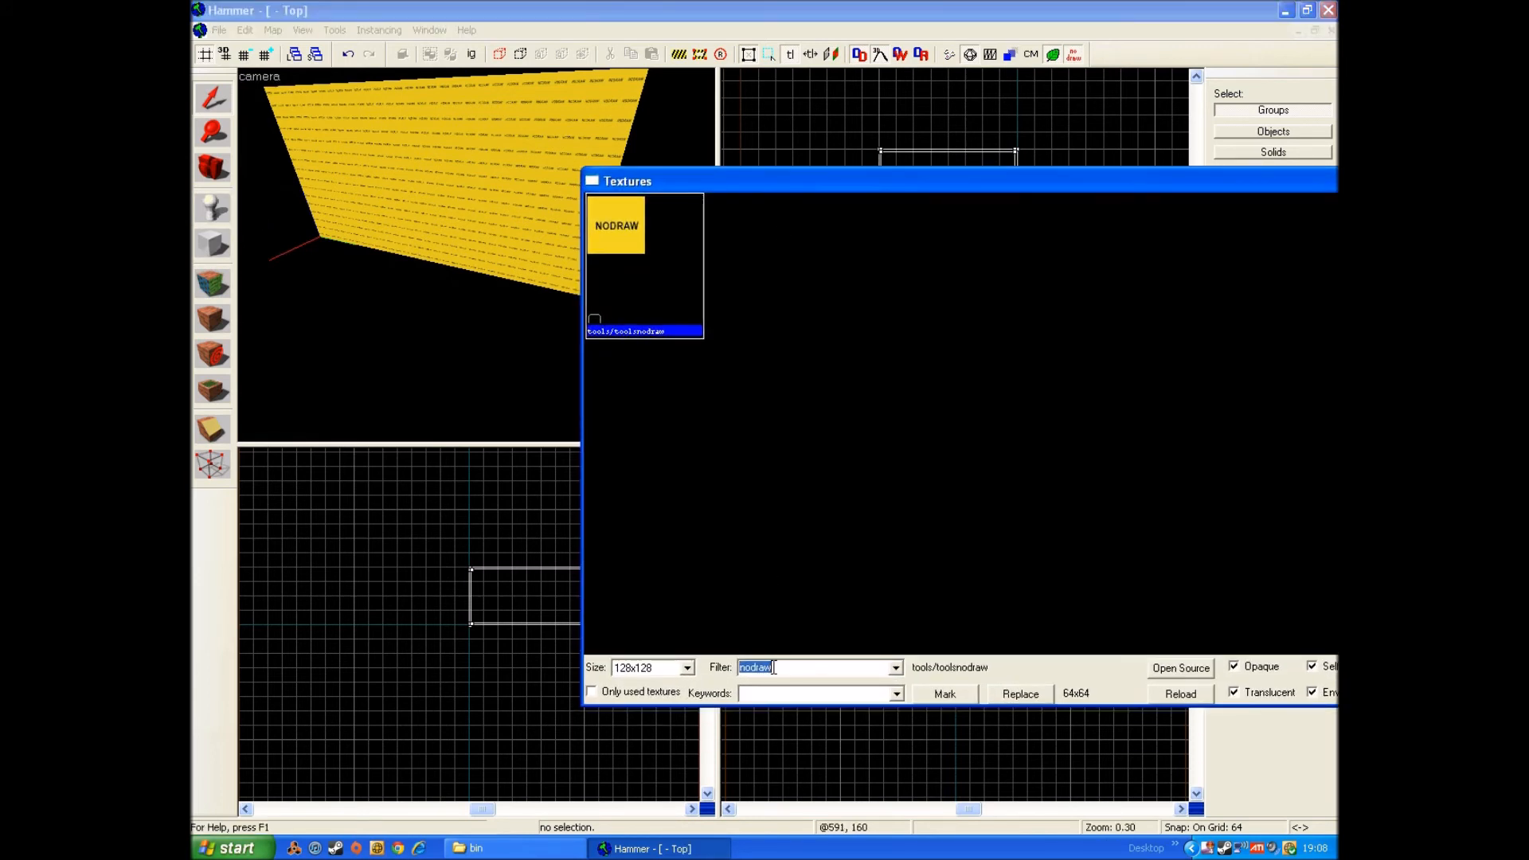
{"action": "key", "text": "BackSpace"}
{"action": "type", "text": "brick"}
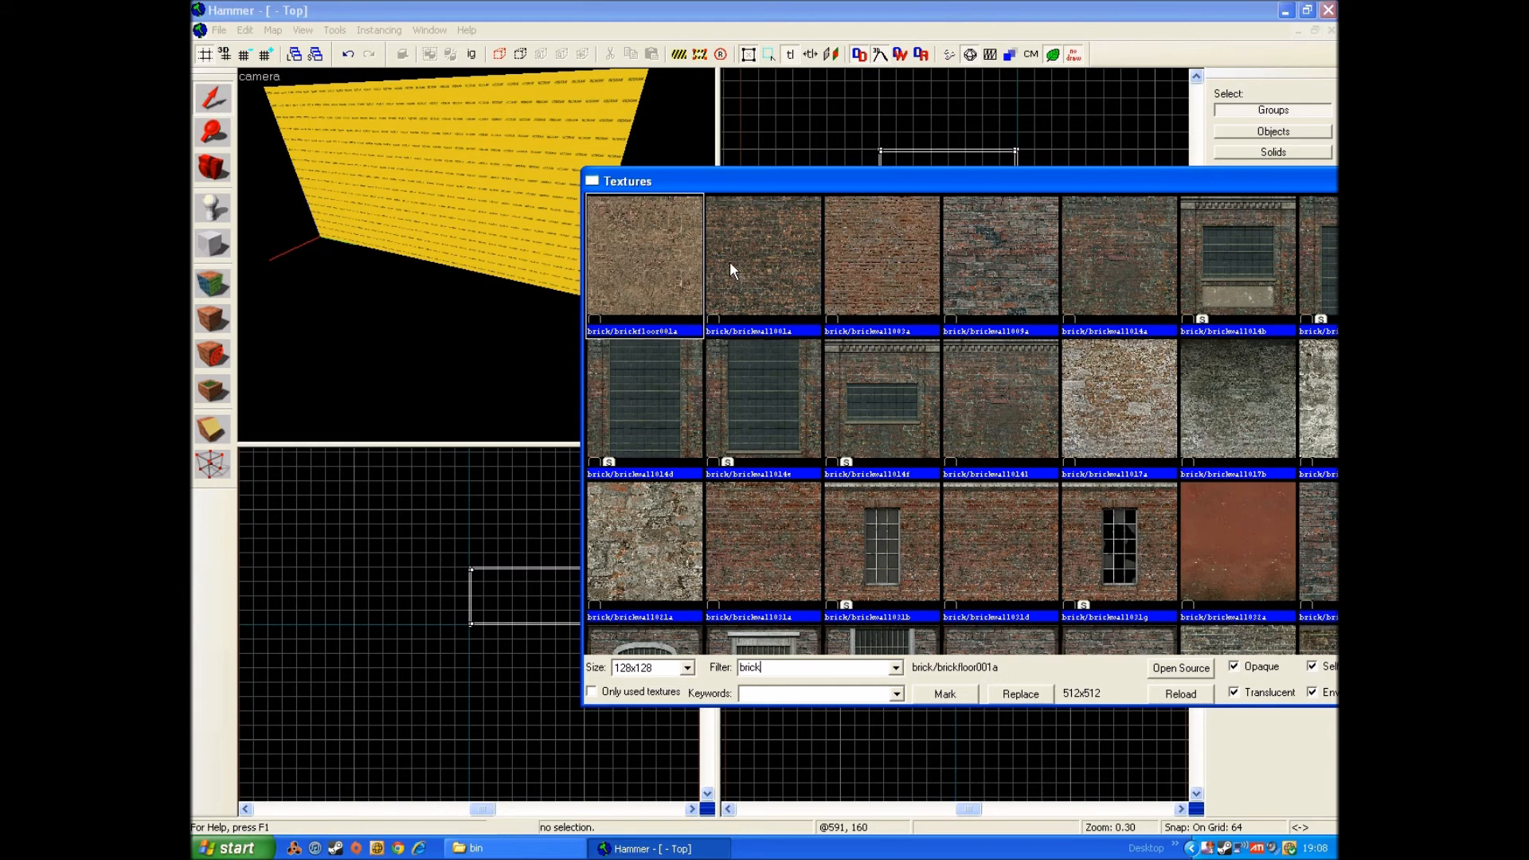
{"action": "double_click", "coordinate": [898, 264]}
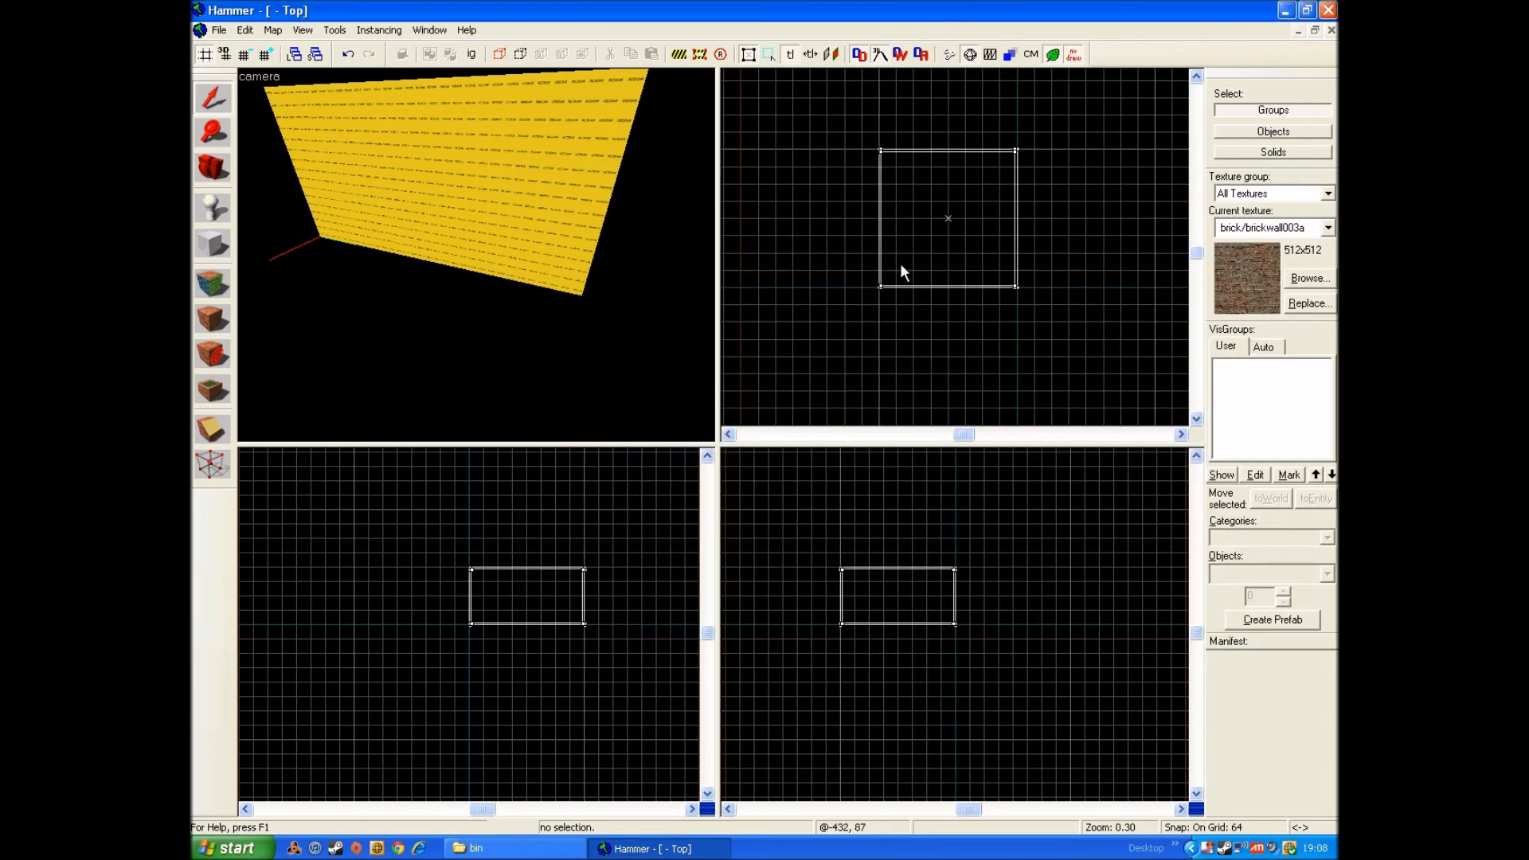
- Reopen the Face Edit Sheet, enter the room in the camera view and apply brickwall003a to two adjoining interior walls
{"action": "left_click", "coordinate": [214, 291]}
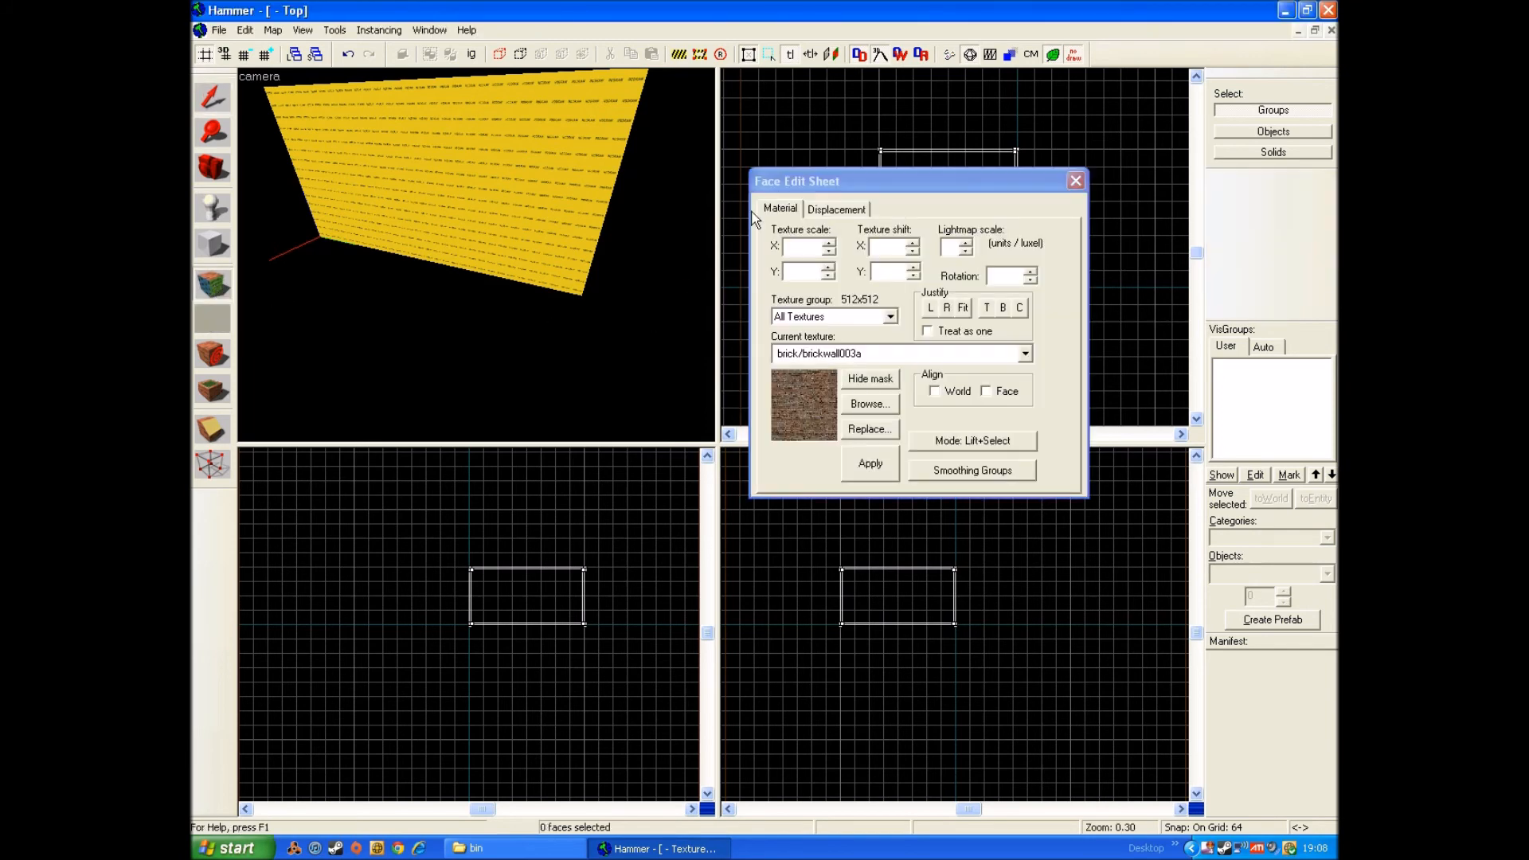
{"action": "left_click_drag", "start_coordinate": [867, 181], "coordinate": [927, 142]}
{"action": "key", "text": "w"}
{"action": "key", "text": "Up"}
{"action": "key", "text": "w"}
{"action": "key", "text": "Right"}
{"action": "key", "text": "Left"}
{"action": "right_click", "coordinate": [589, 220]}
{"action": "key", "text": "Right"}
{"action": "key", "text": "Down"}
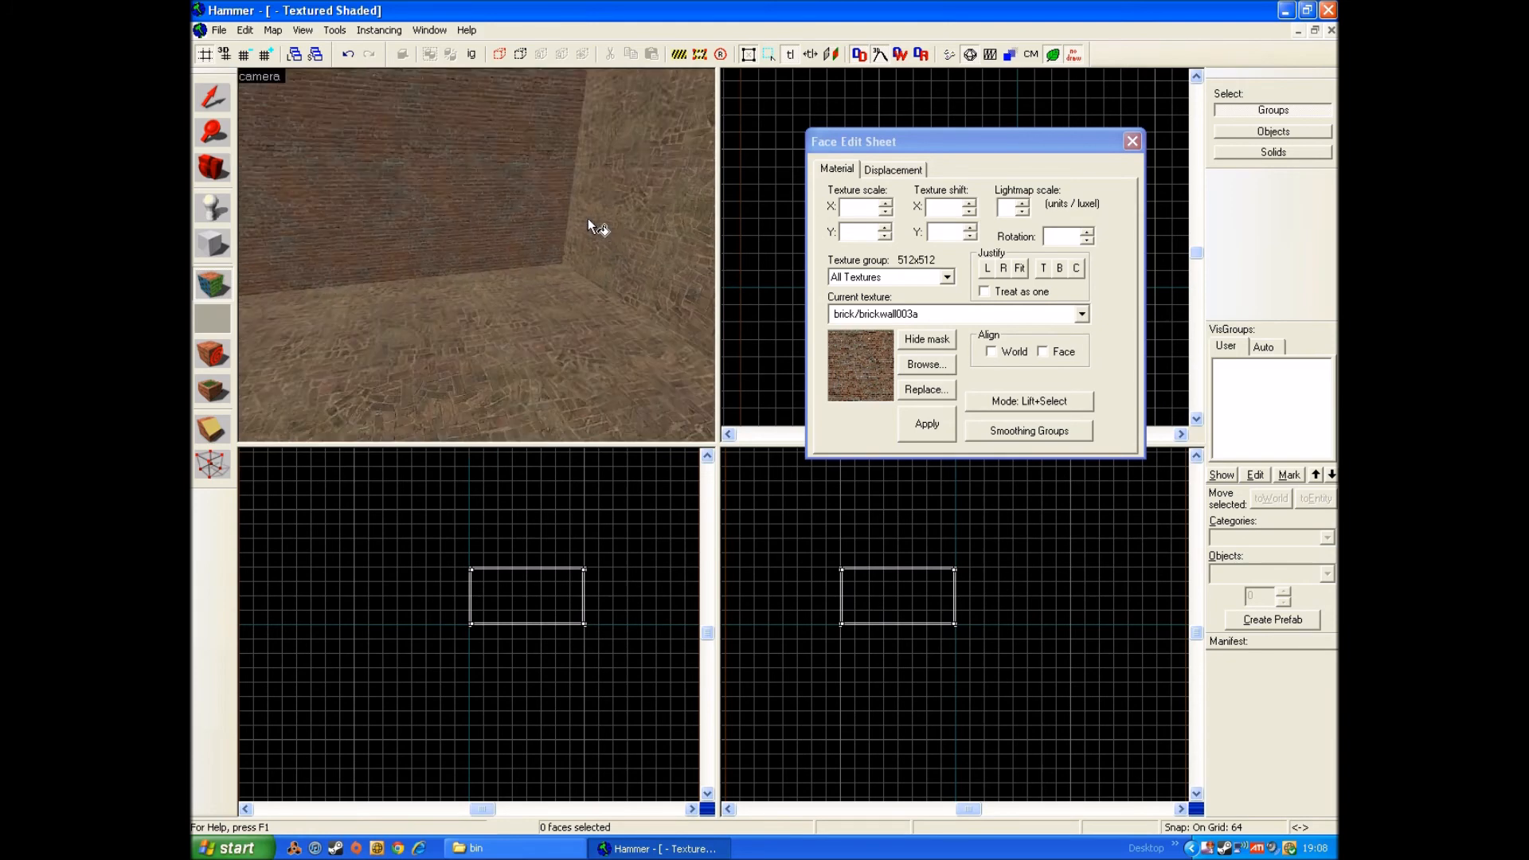
{"action": "right_click", "coordinate": [580, 177]}
- Apply the brickwall003a texture to the remaining two interior walls of the room
{"action": "key", "text": "Left"}
{"action": "key", "text": "Up"}
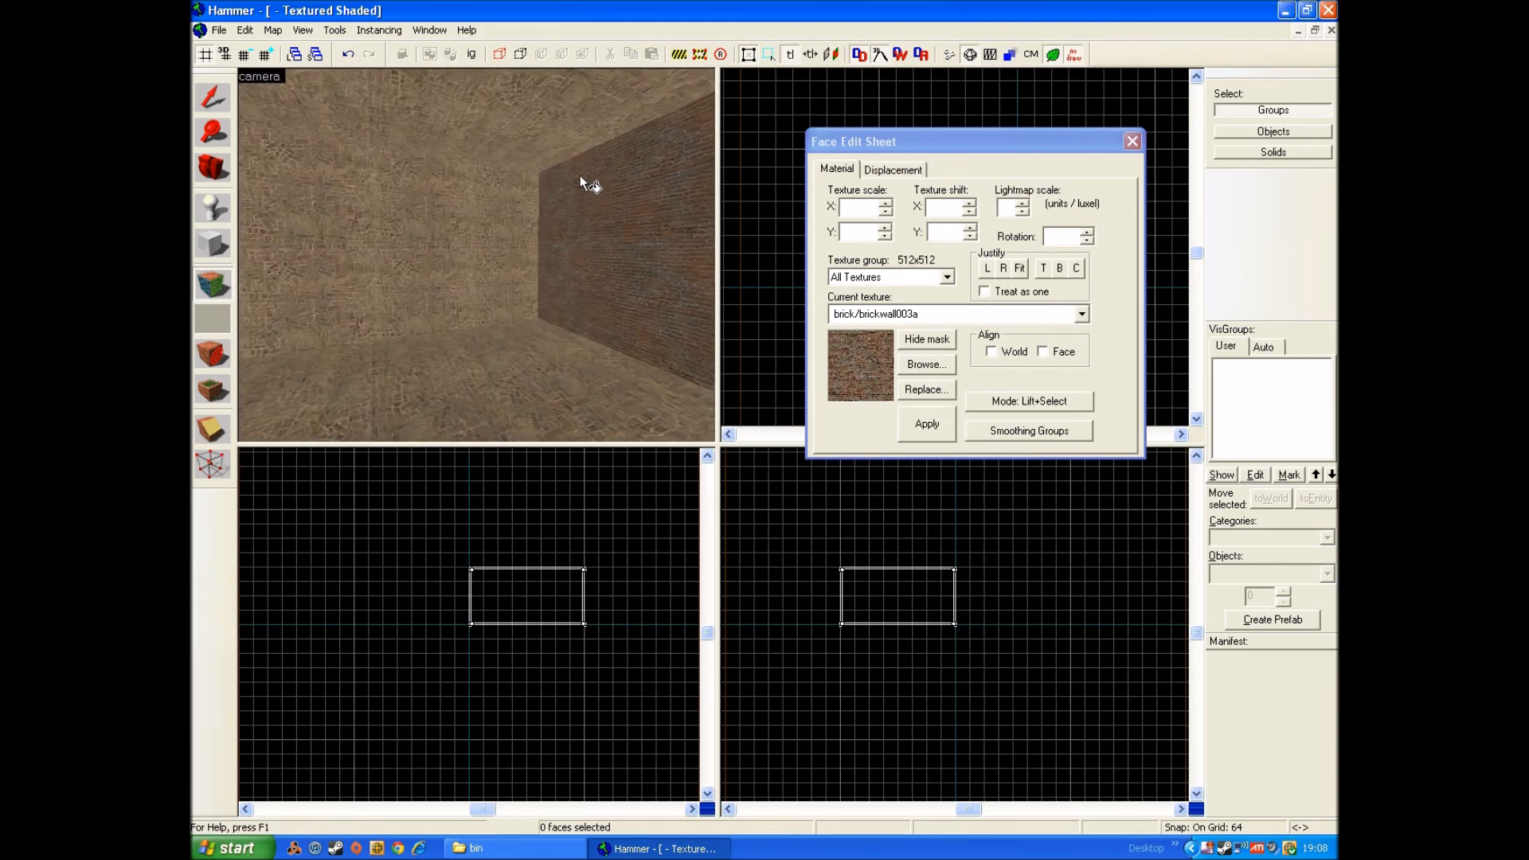
{"action": "right_click", "coordinate": [508, 220]}
{"action": "key", "text": "Left"}
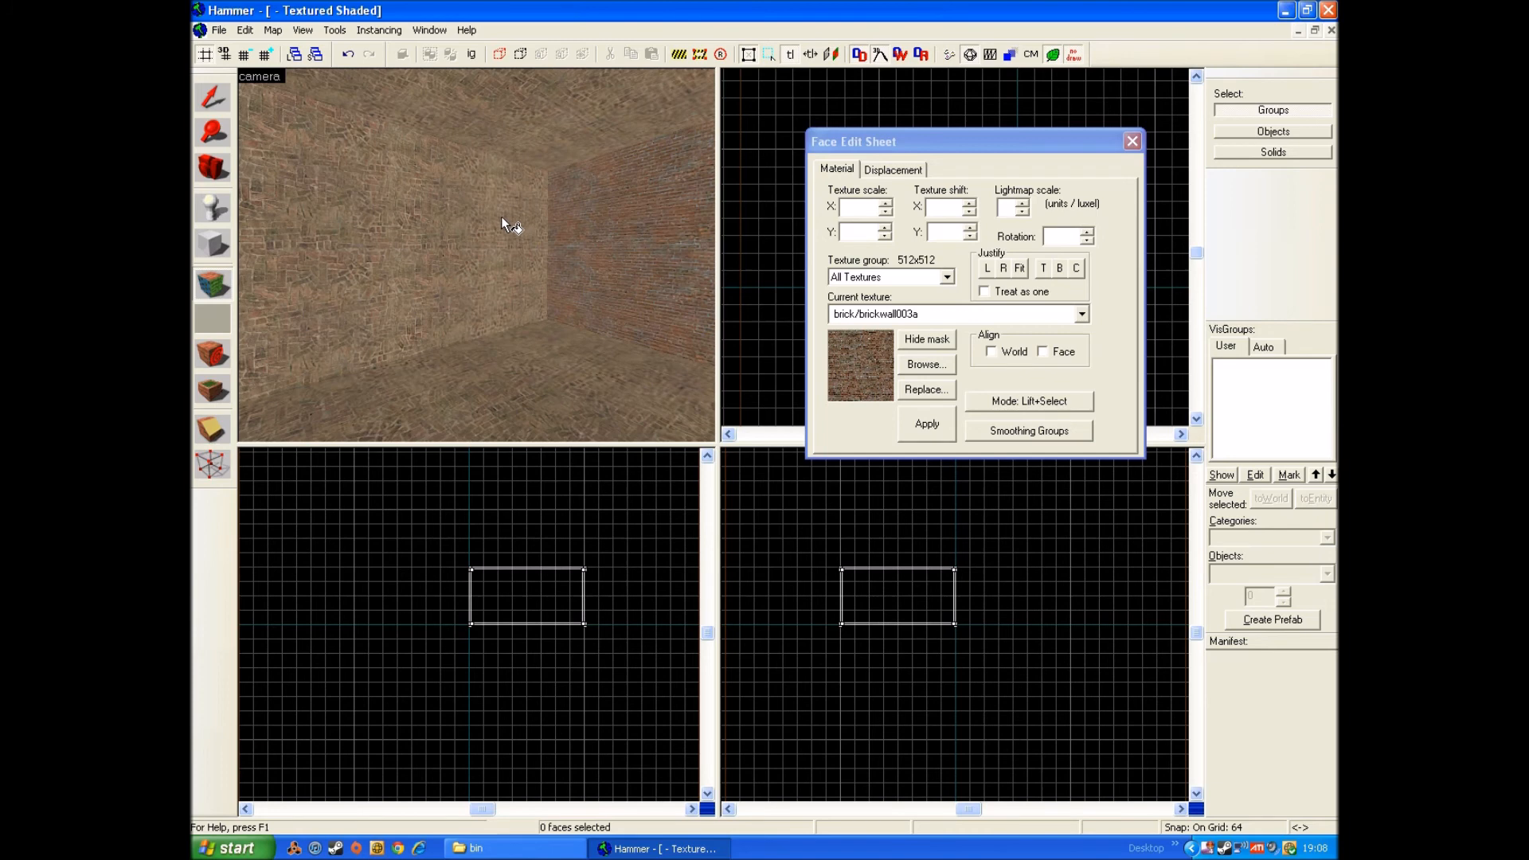
{"action": "right_click", "coordinate": [479, 210]}
{"action": "key", "text": "Left"}
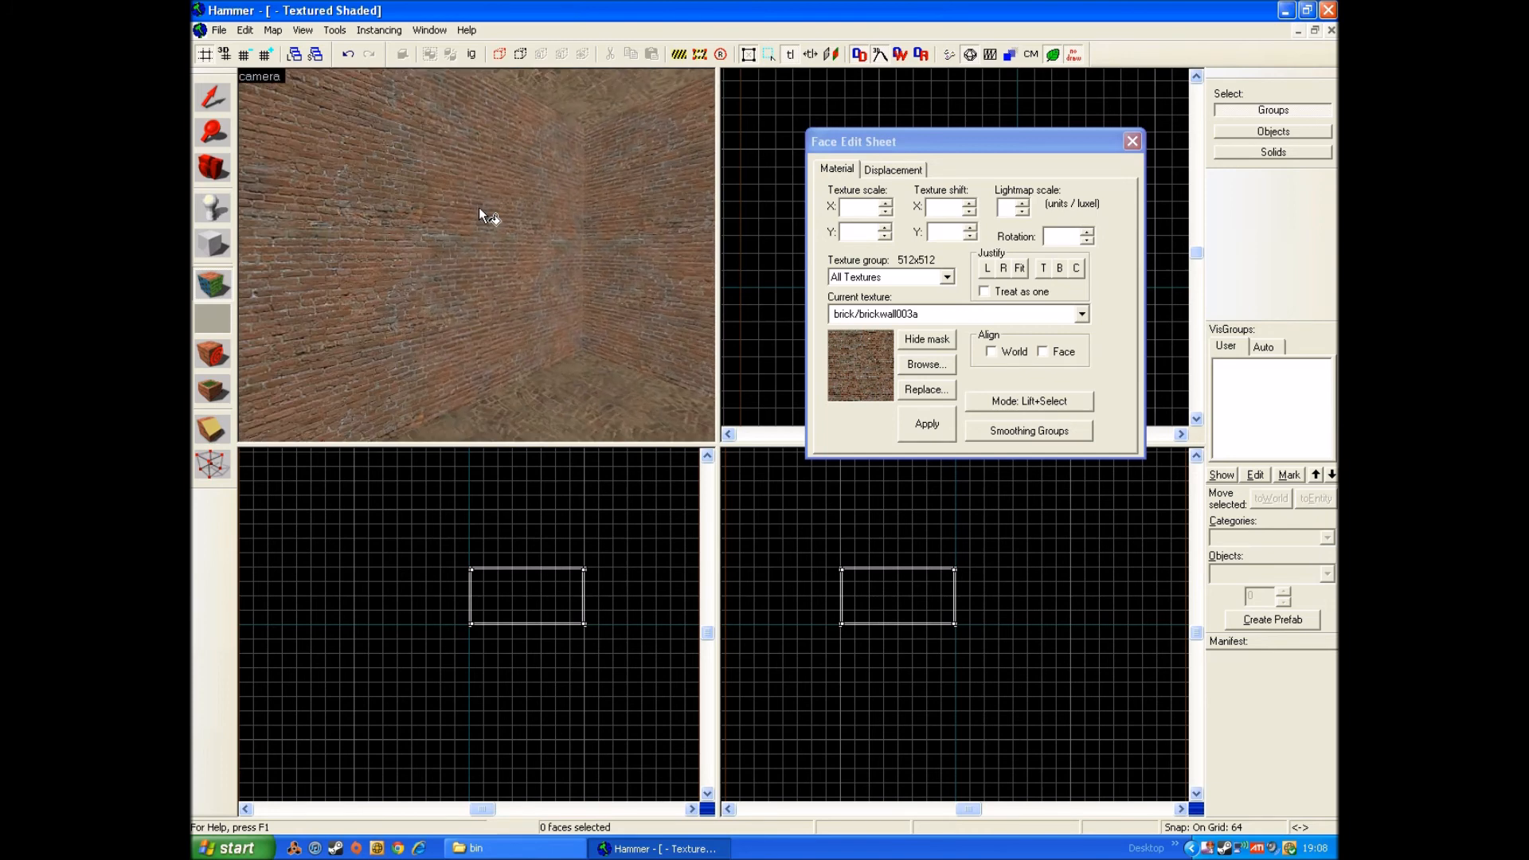
- Filter the texture browser by floor, choose concrete/concretefloor011a_c17 and apply it to the room's interior floor
{"action": "left_click", "coordinate": [947, 364]}
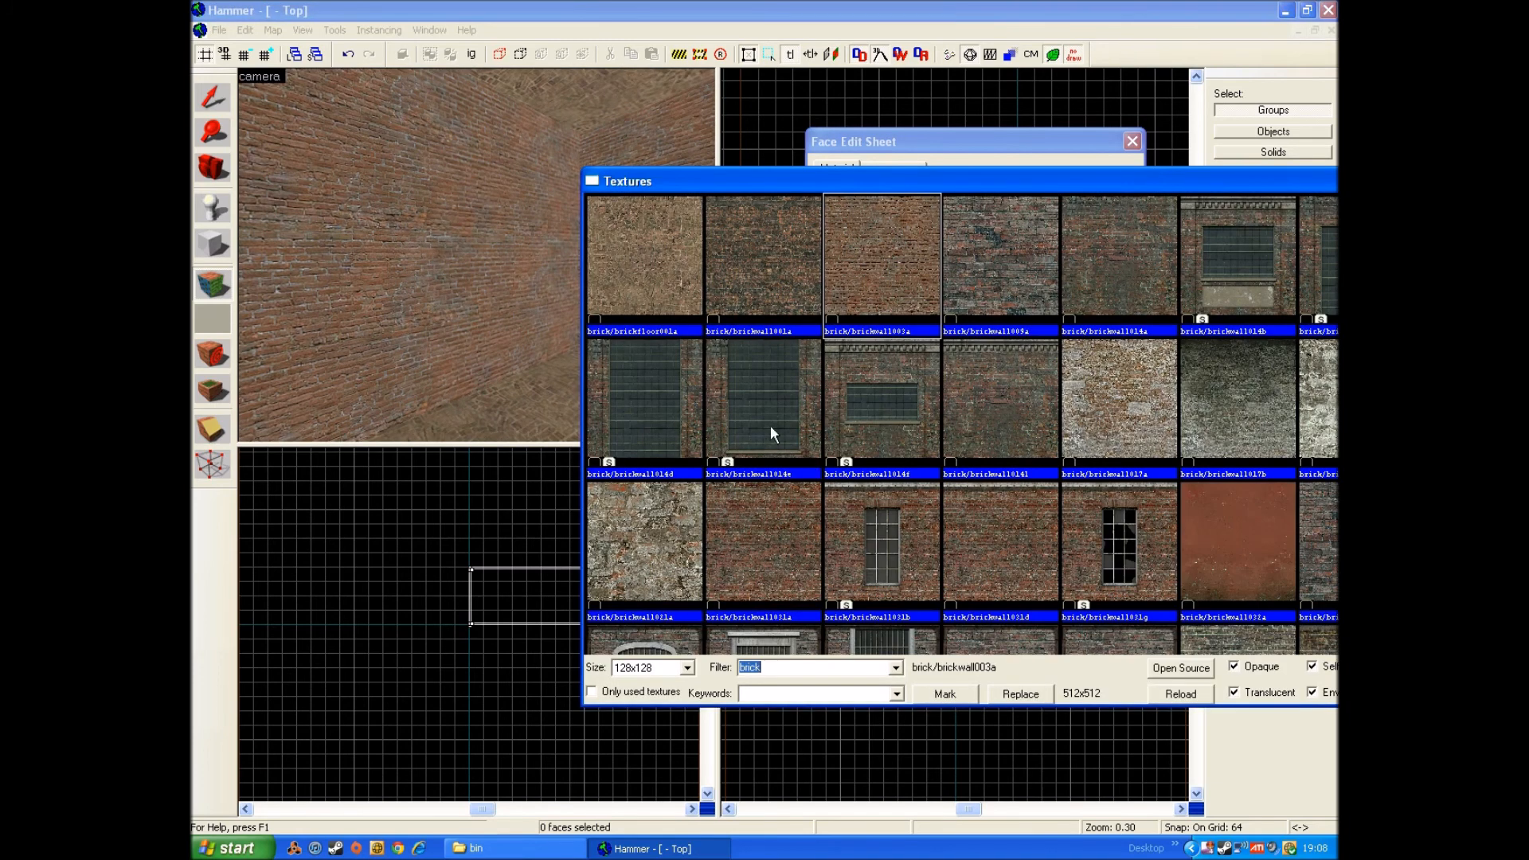
{"action": "type", "text": "floor"}
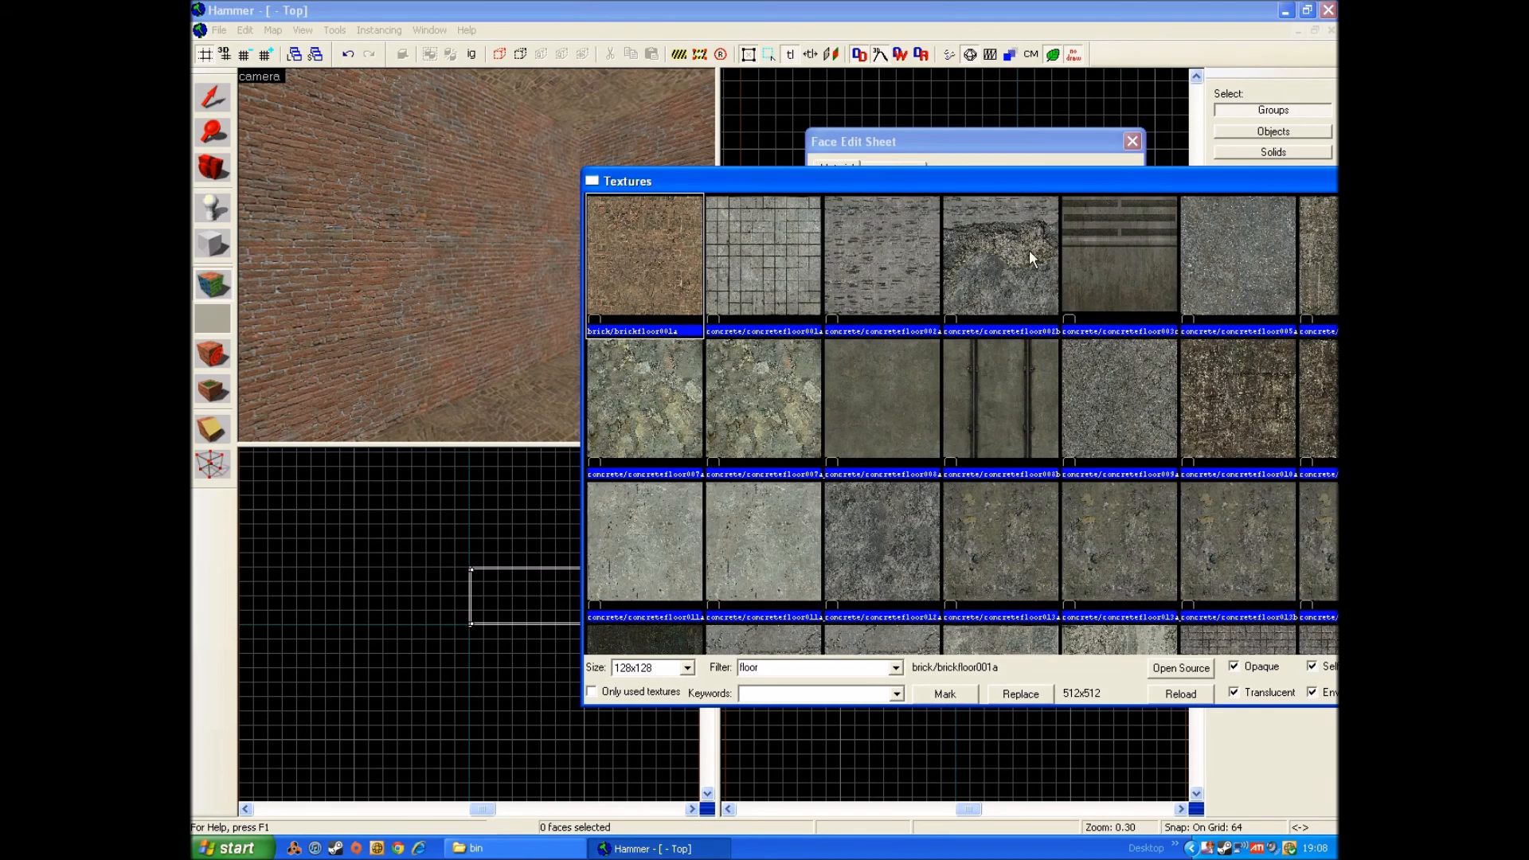
{"action": "left_click_drag", "start_coordinate": [1166, 191], "coordinate": [1040, 109]}
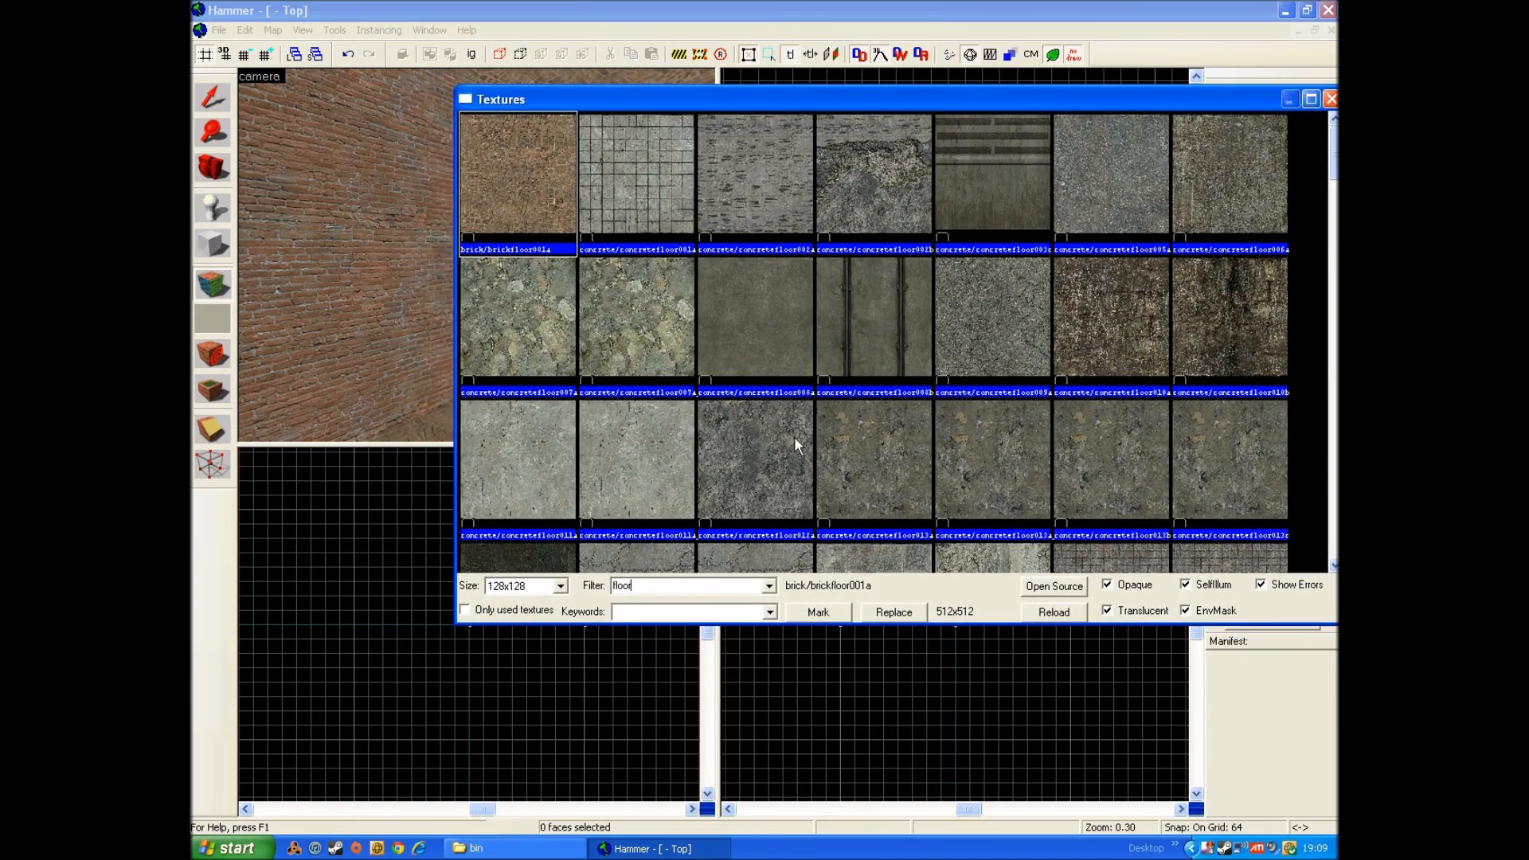
{"action": "double_click", "coordinate": [629, 466]}
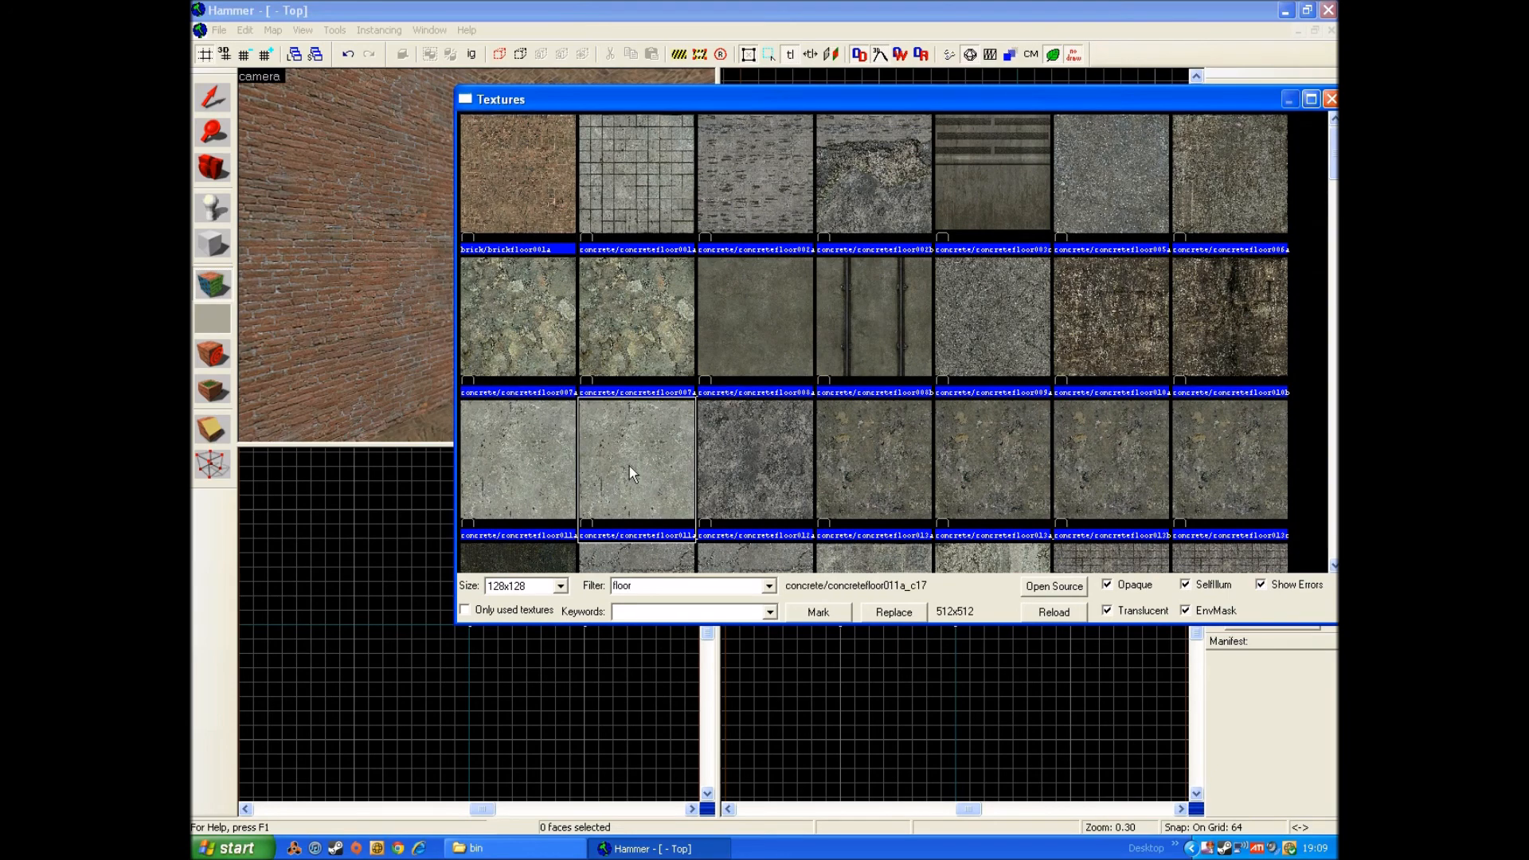
{"action": "right_click", "coordinate": [610, 410]}
{"action": "key", "text": "z"}
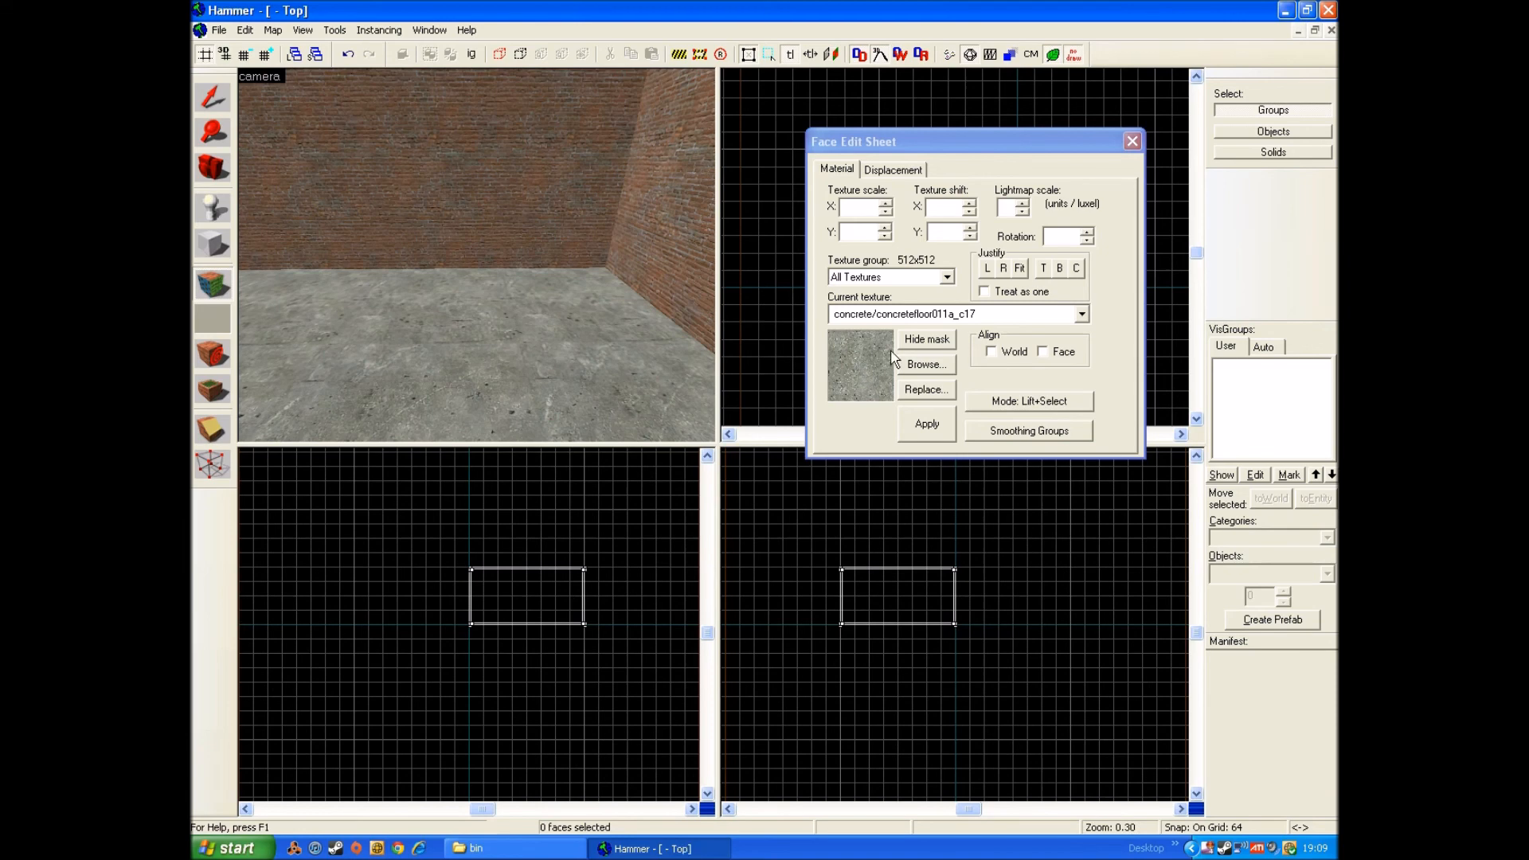
- Filter the textures by "ce", apply concrete/concreteceiling001a to the room's interior ceiling and close the Face Edit Sheet
{"action": "left_click", "coordinate": [925, 363]}
{"action": "type", "text": "ce"}
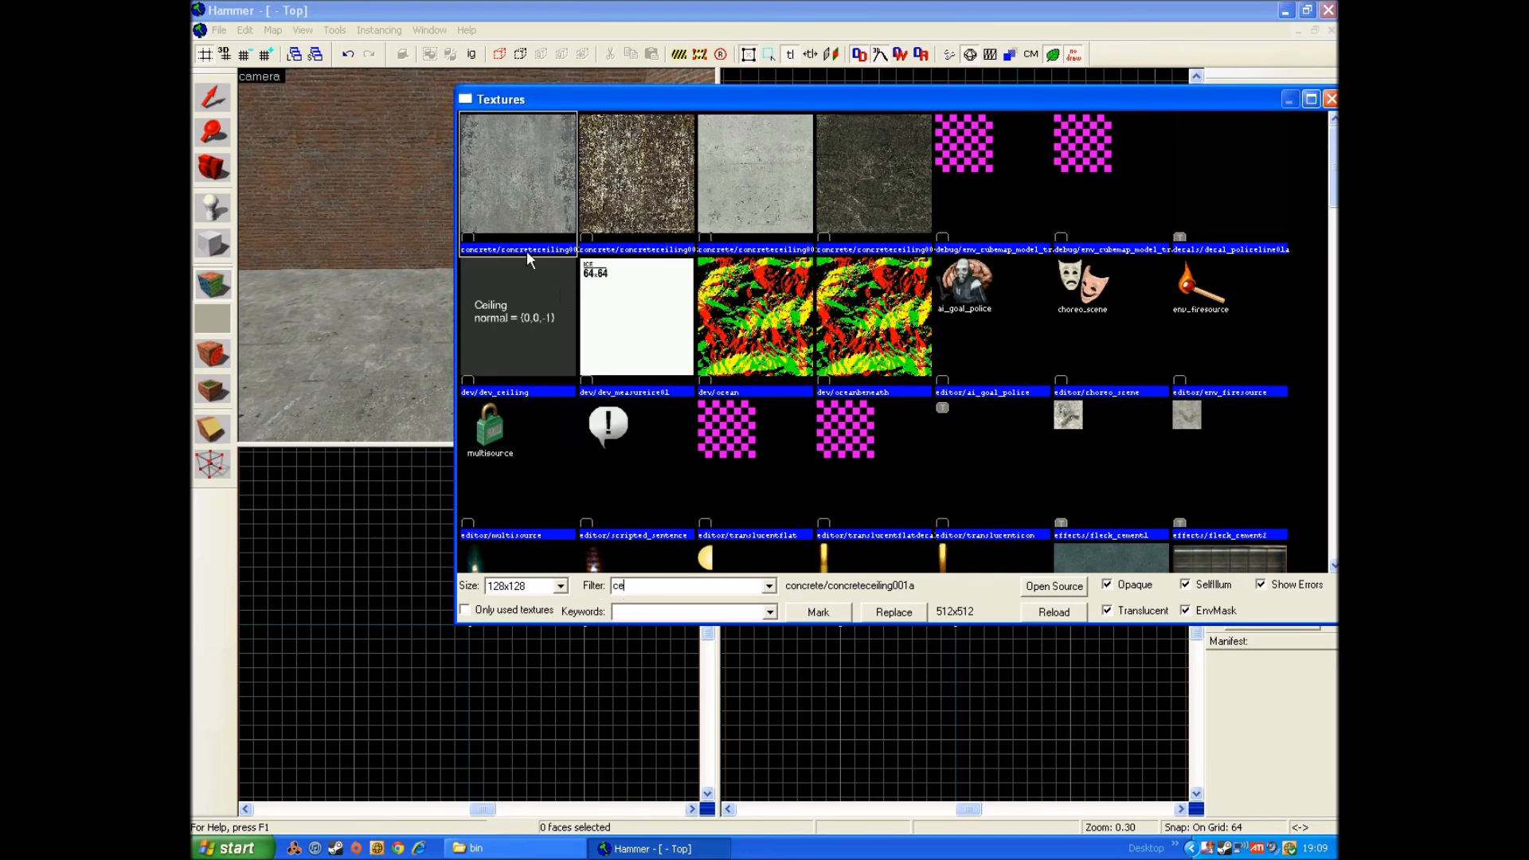
{"action": "double_click", "coordinate": [533, 196]}
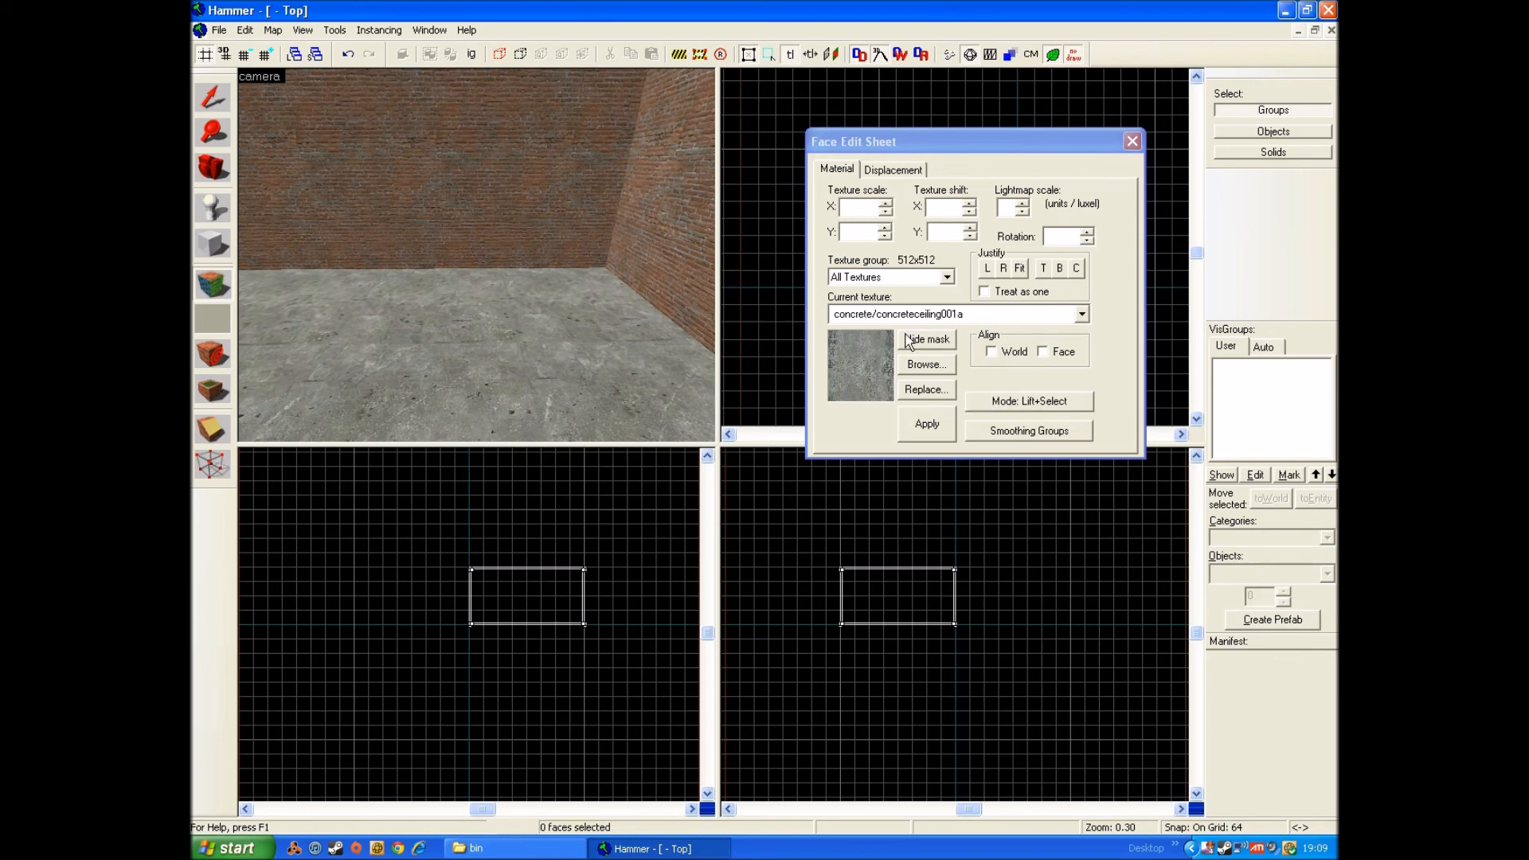
{"action": "key", "text": "Up"}
{"action": "right_click", "coordinate": [568, 214]}
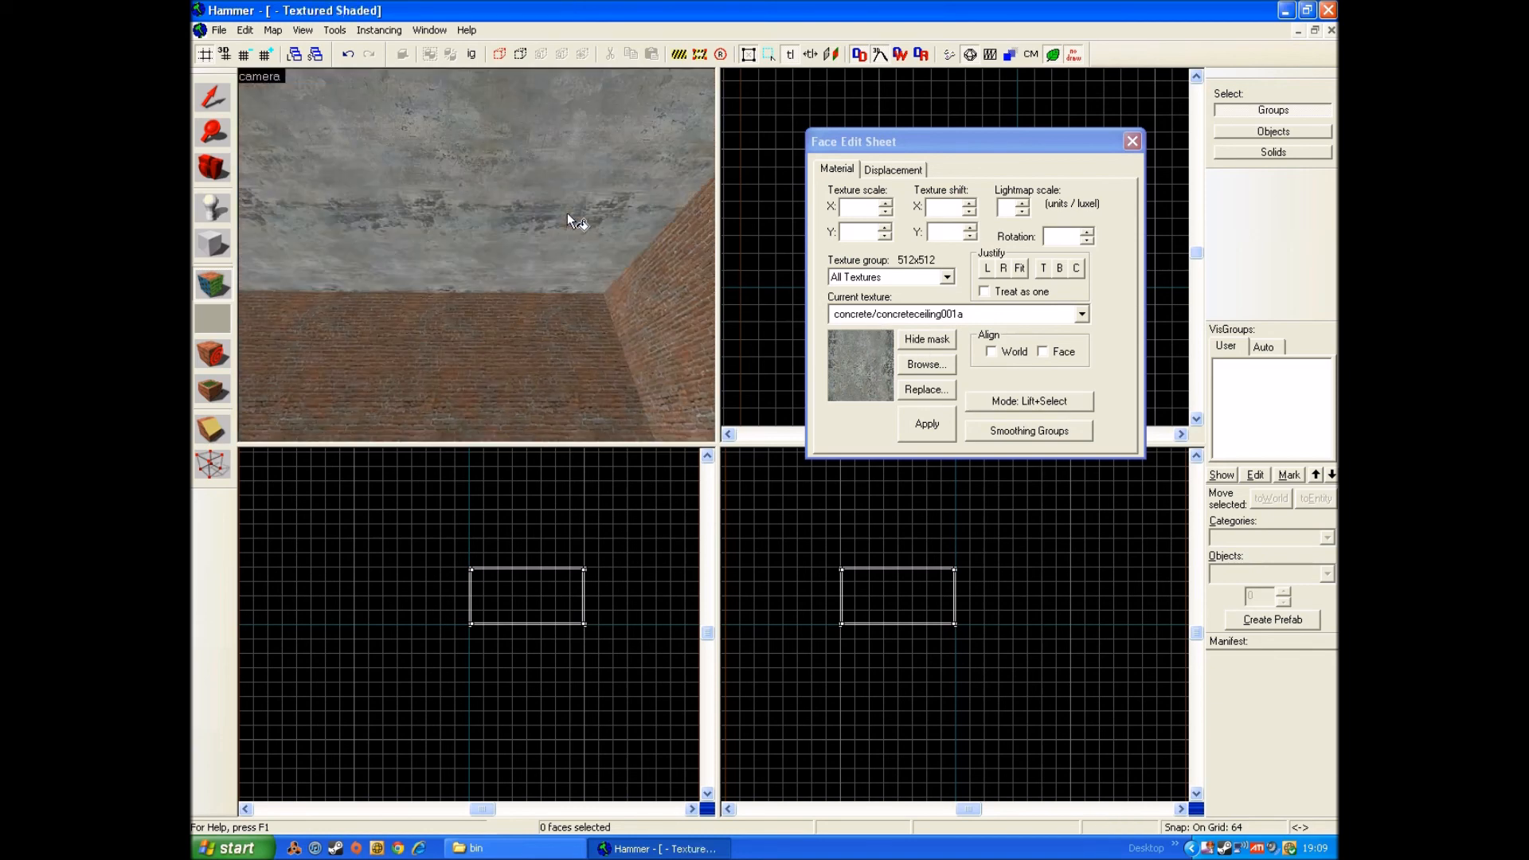
{"action": "key", "text": "Down"}
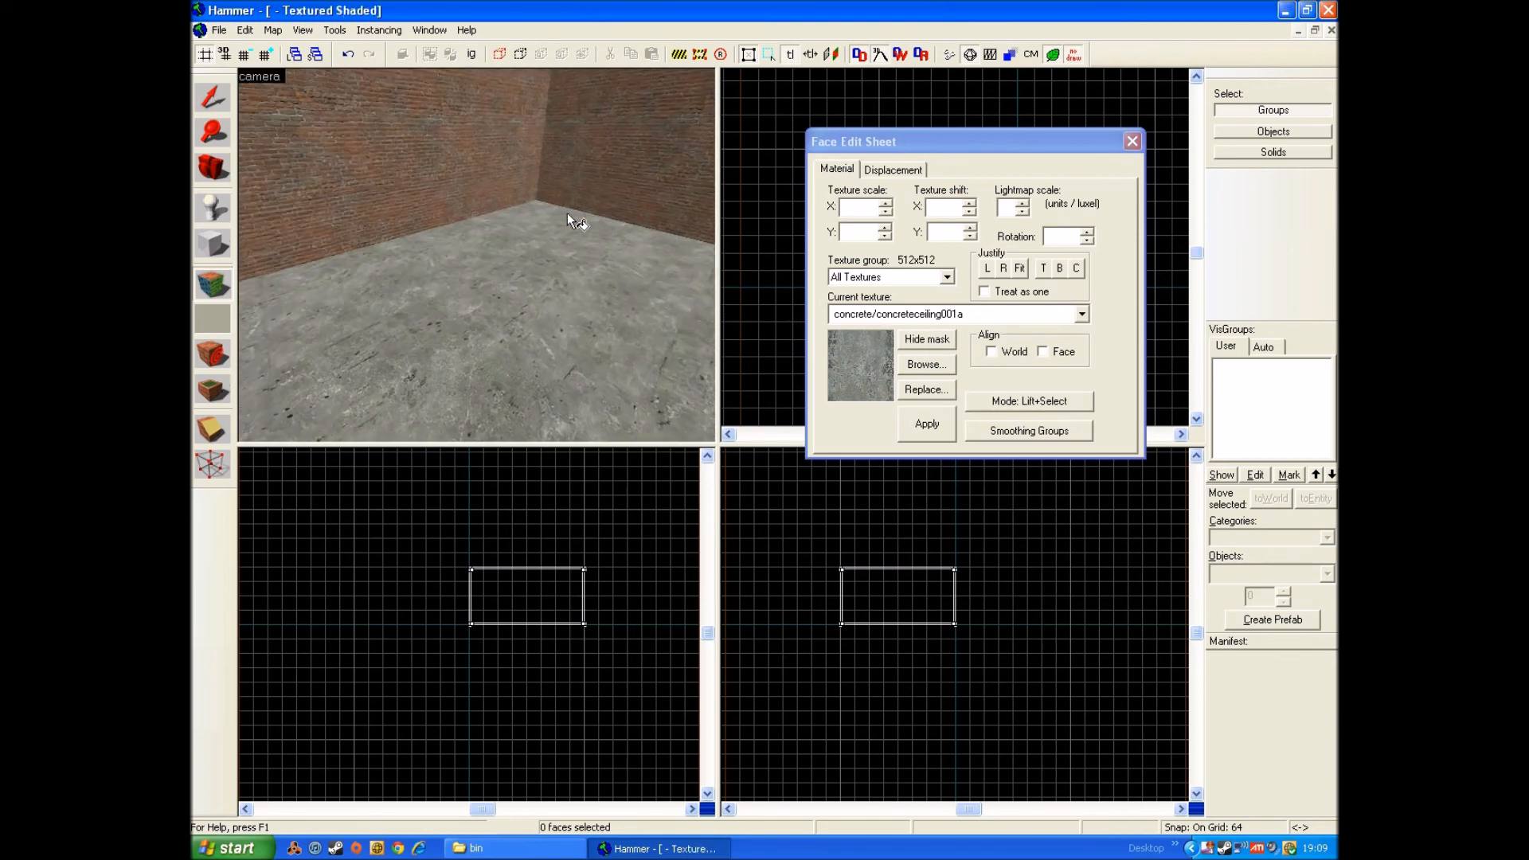
{"action": "left_click", "coordinate": [1131, 141]}
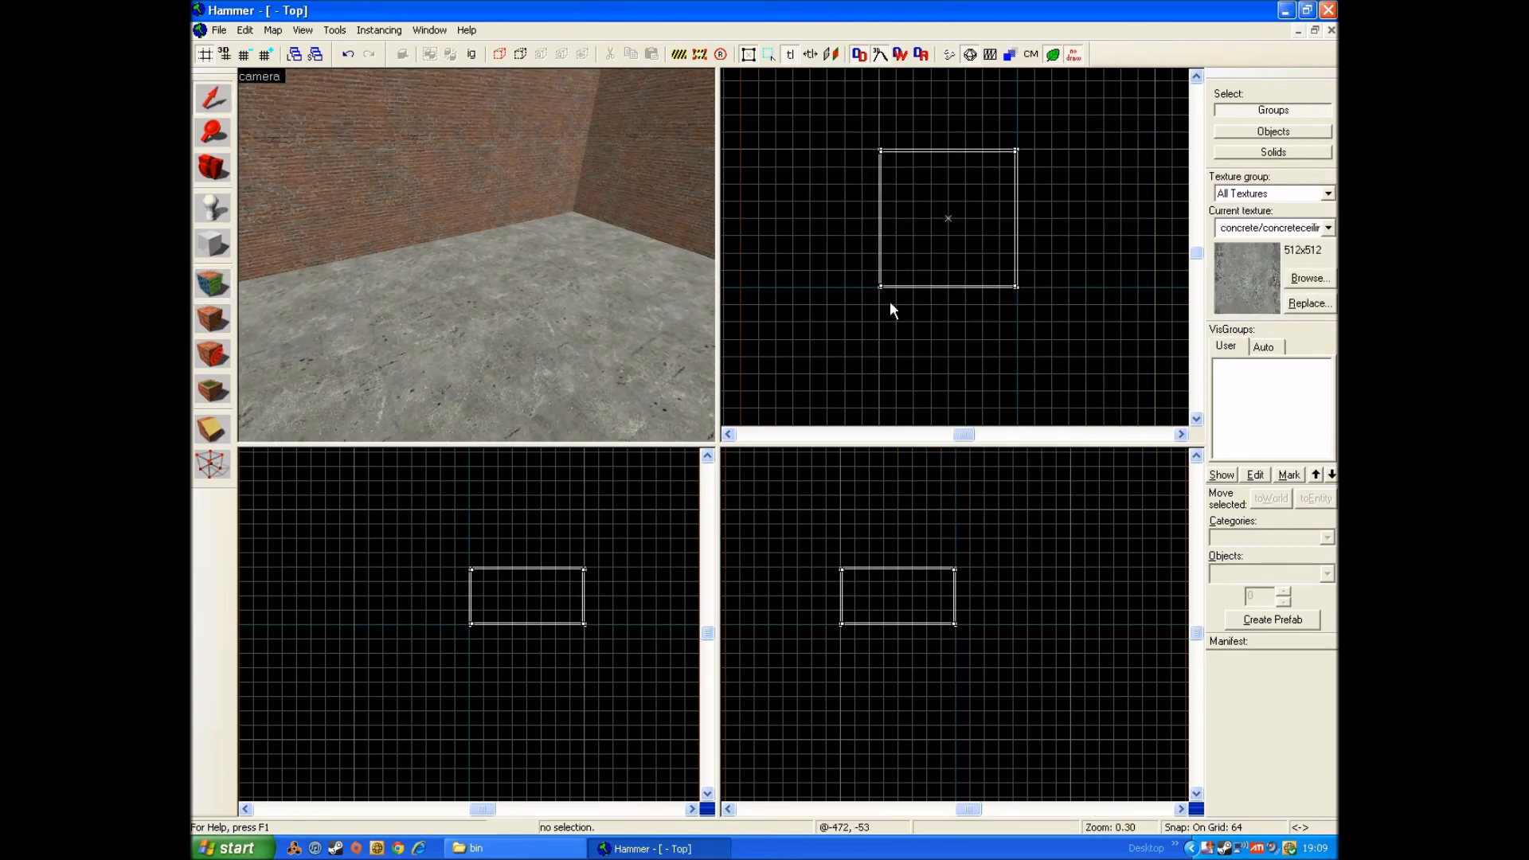
- Look around the room's interior in the camera view to examine the textured walls, floor and ceiling
{"action": "key", "text": "s"}
{"action": "key", "text": "Left"}
{"action": "key", "text": "s"}
{"action": "key", "text": "Left"}
{"action": "key", "text": "d"}
{"action": "key", "text": "w"}
{"action": "key", "text": "w"}
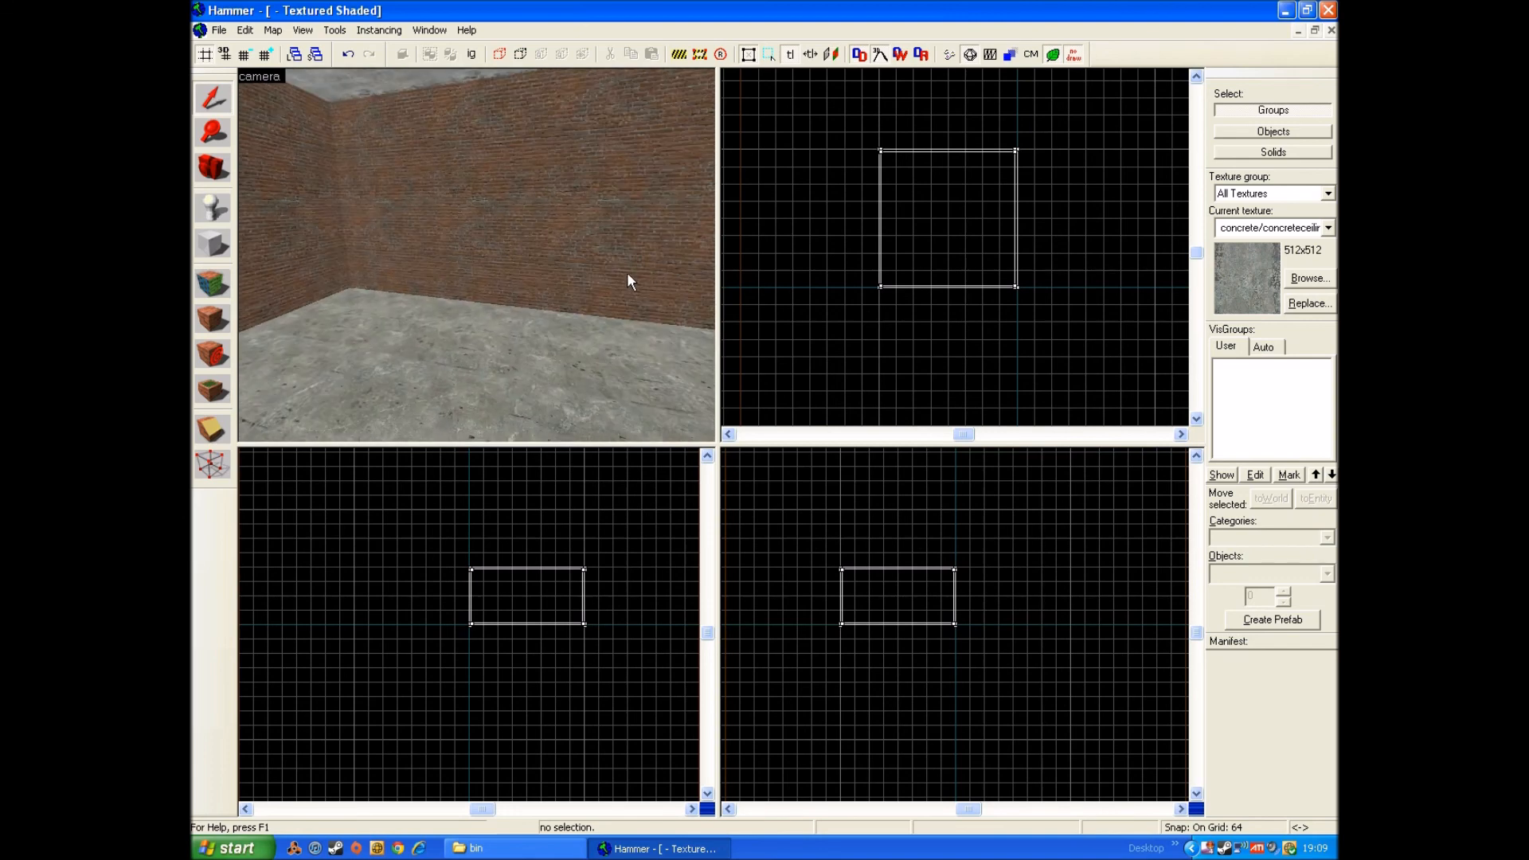
{"action": "key", "text": "z"}
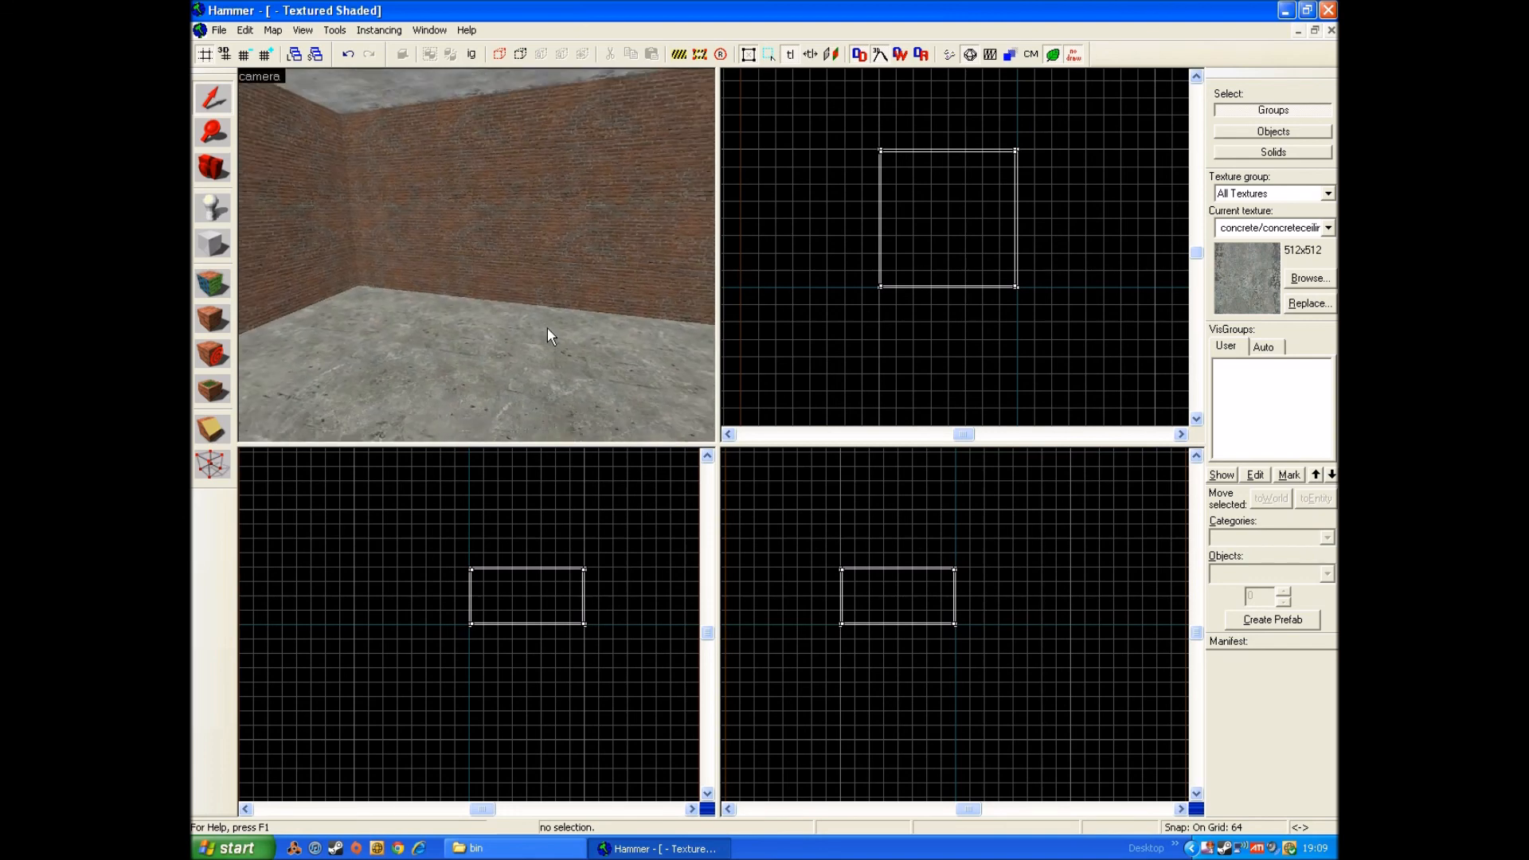